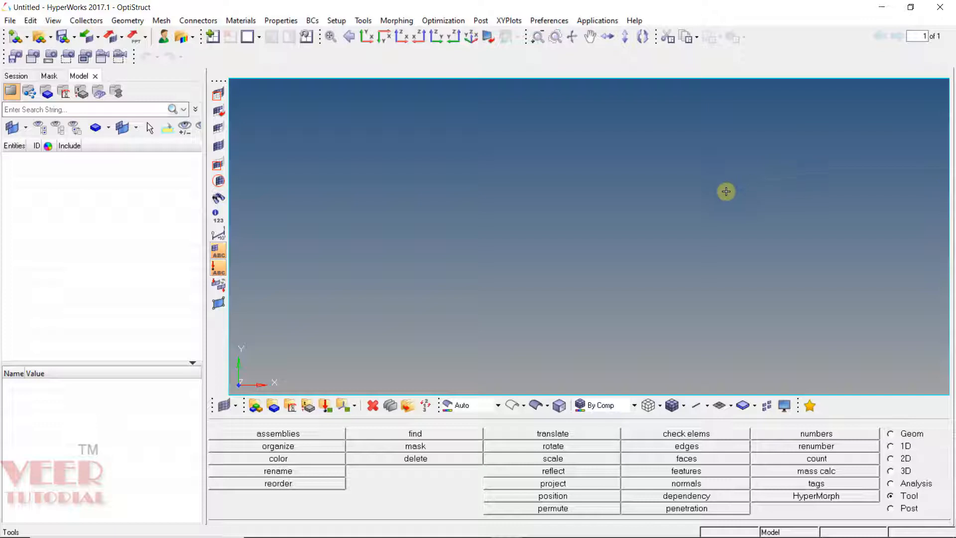
# Step: Open the housing_tet_mesh model file from the Tetra mesh folder
pyautogui.click(35, 40)
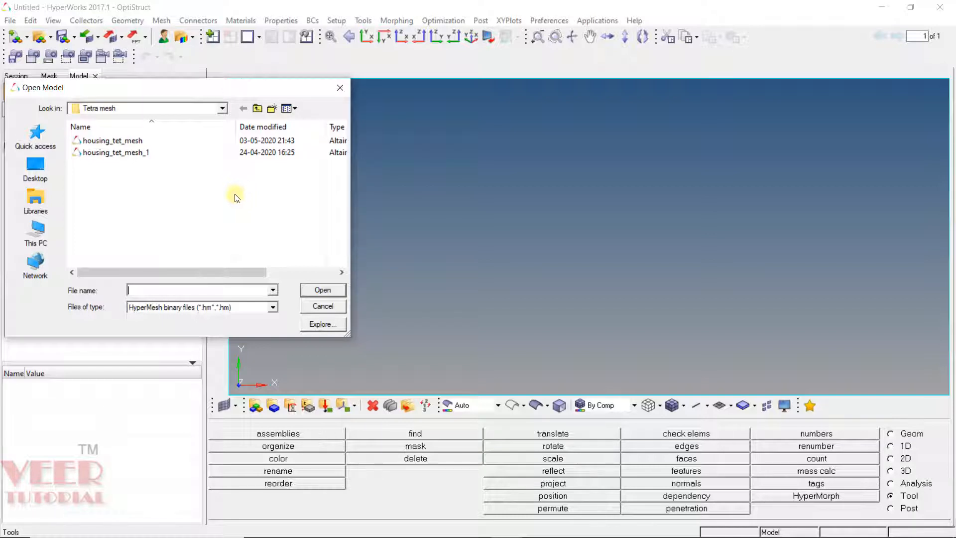
pyautogui.click(122, 141)
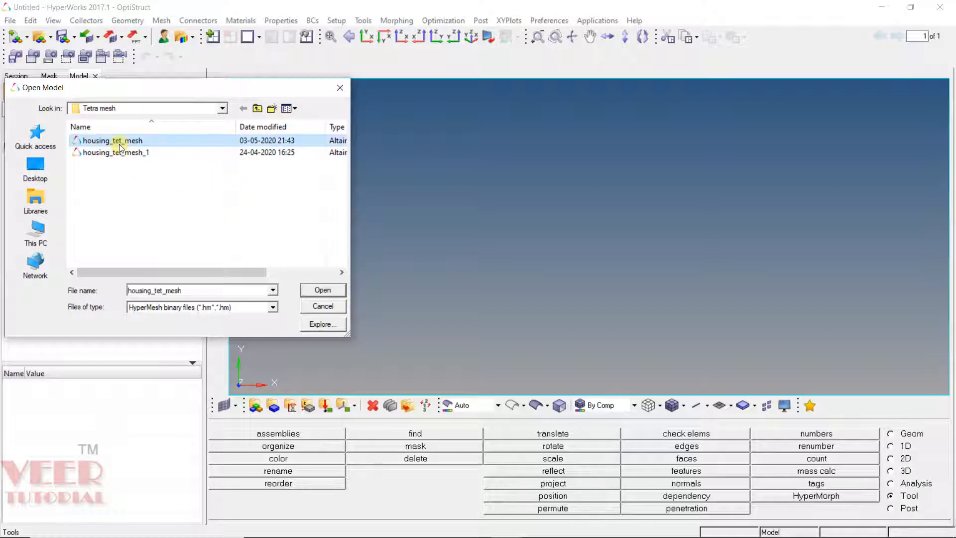
pyautogui.click(322, 290)
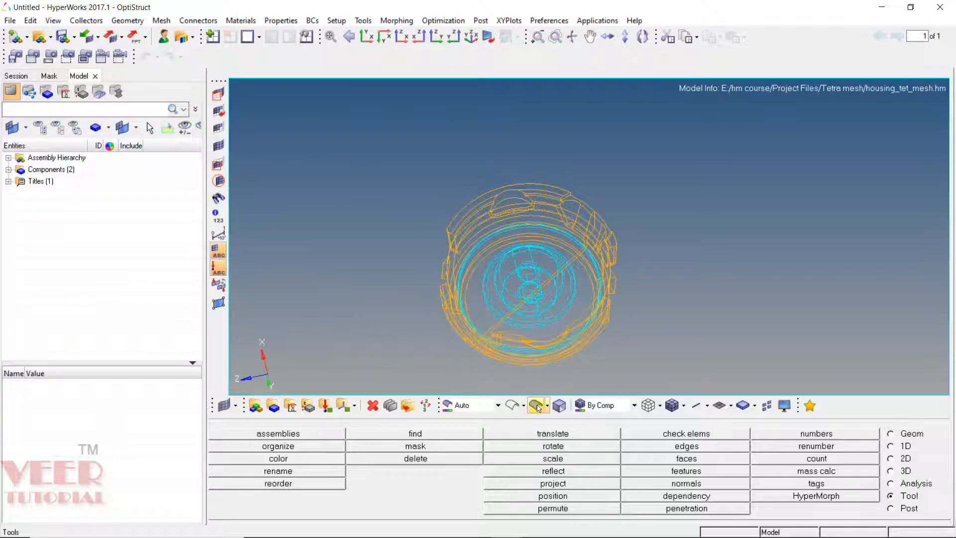
# Step: Switch the model to shaded display and expand the Components list to show cover and hub
pyautogui.click(537, 406)
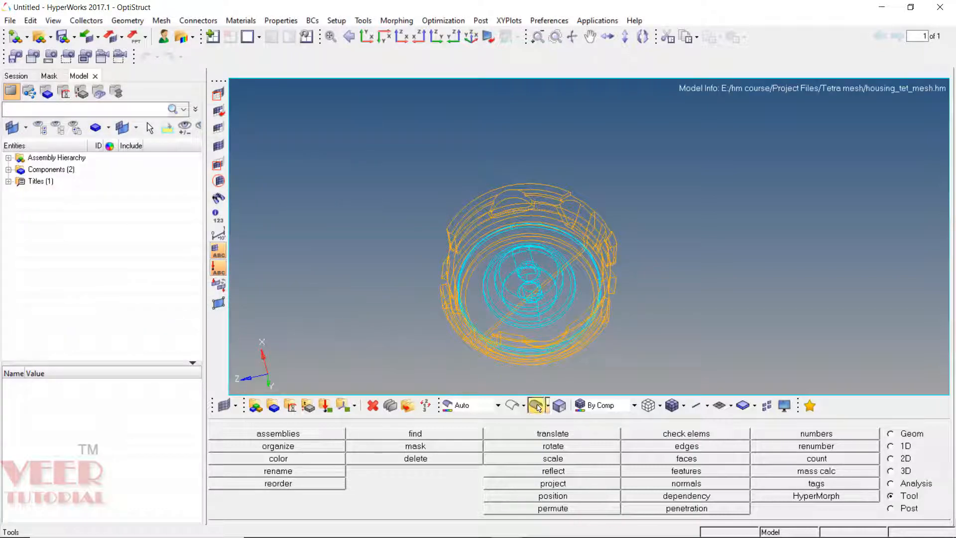
pyautogui.click(8, 170)
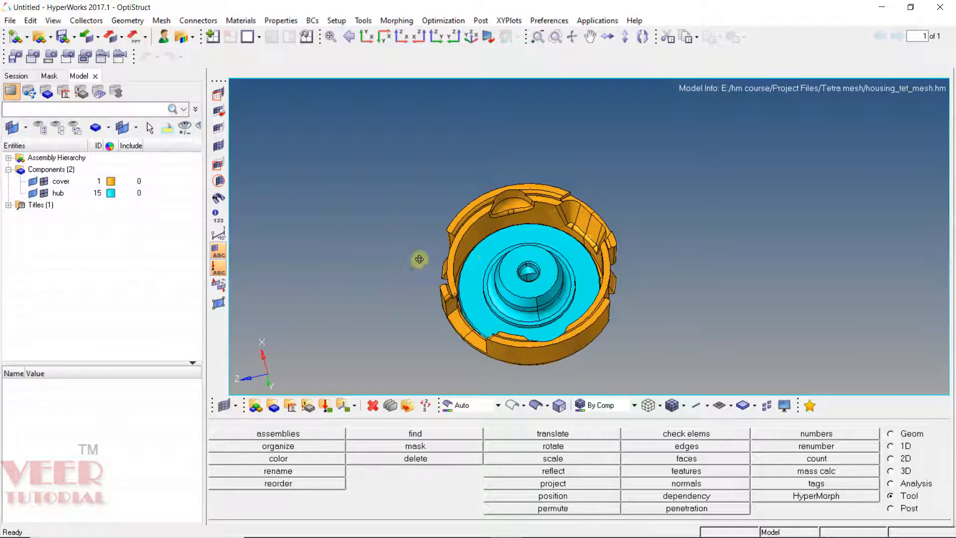
pyautogui.keyDown('ctrl'); pyautogui.moveTo(421, 261); pyautogui.dragTo(481, 277); pyautogui.keyUp('ctrl')
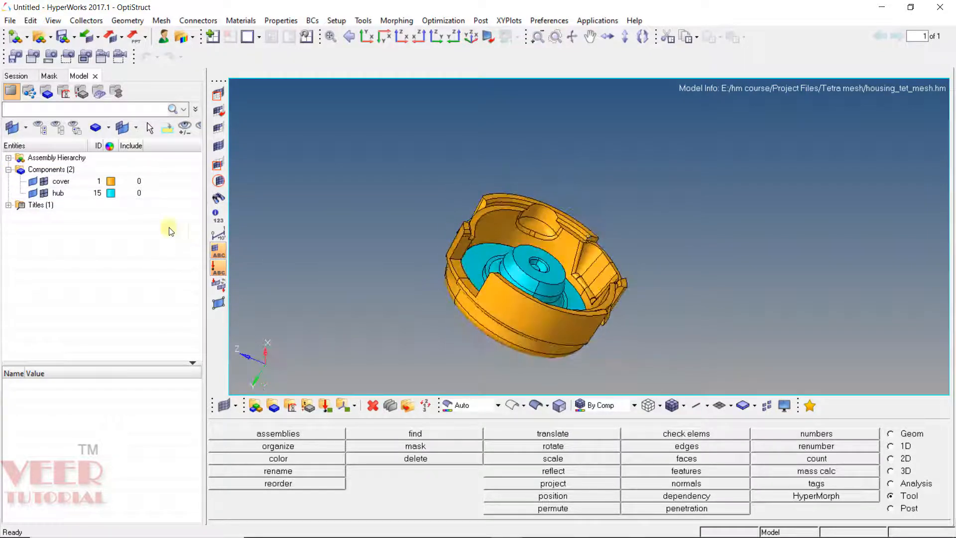
# Step: Hide the cover component so only the hub is displayed, and enlarge it in the view
pyautogui.click(34, 182)
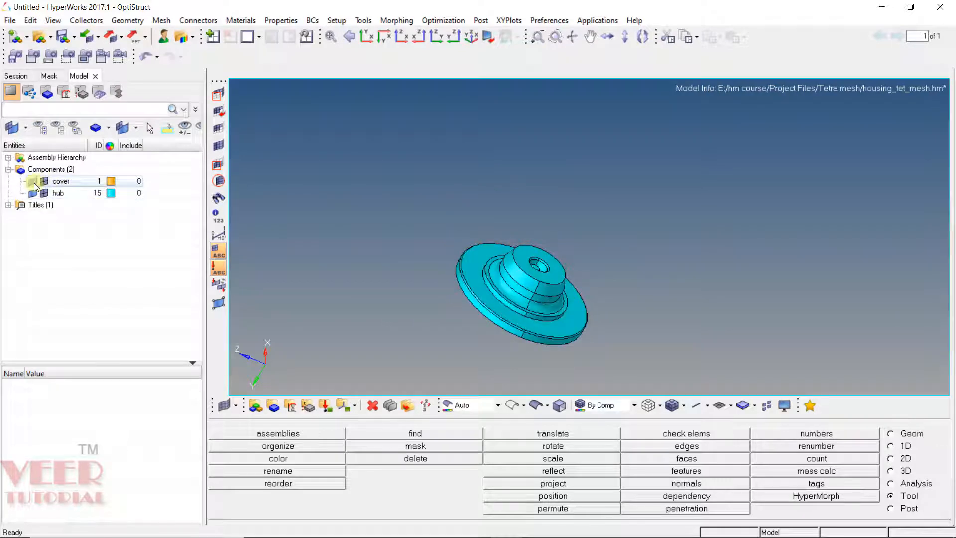
pyautogui.click(34, 182)
pyautogui.click(34, 182)
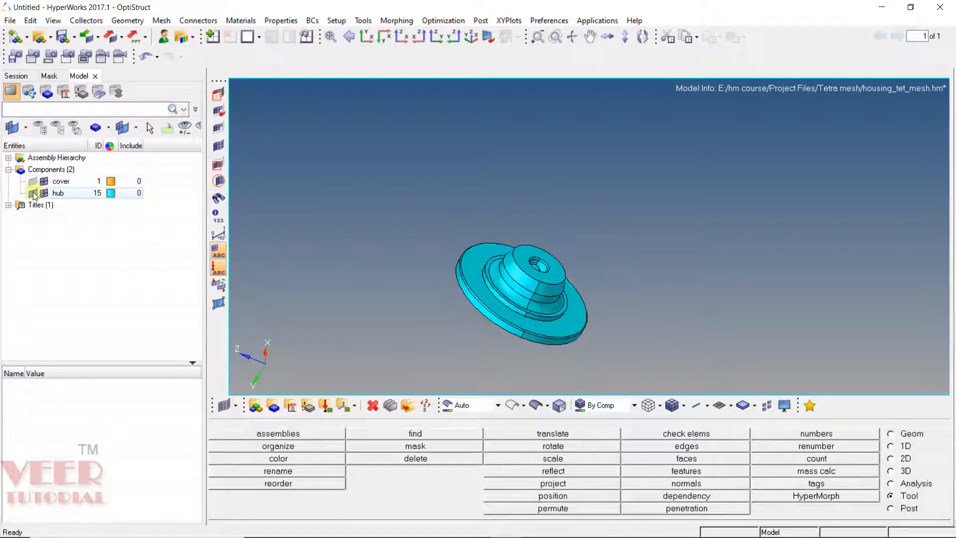
pyautogui.click(34, 196)
pyautogui.click(34, 196)
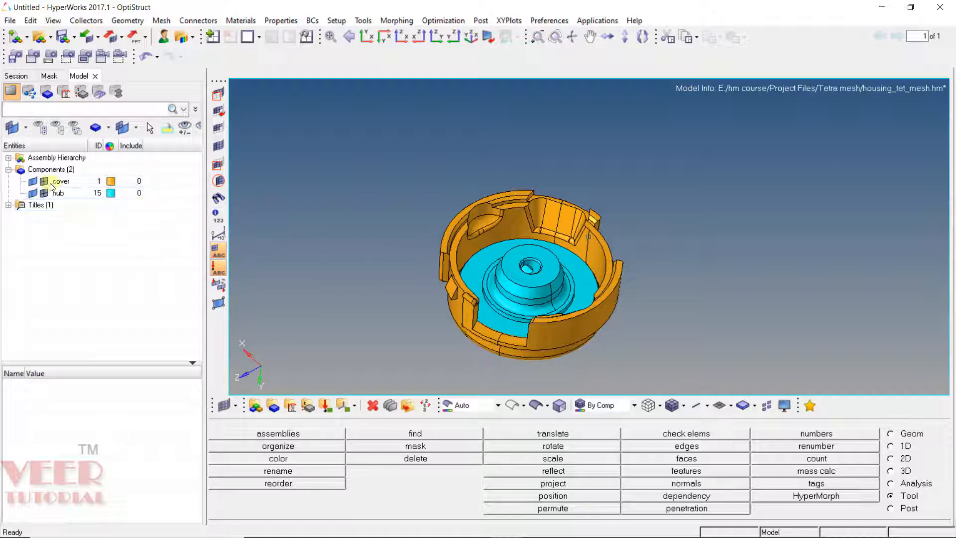
pyautogui.click(32, 179)
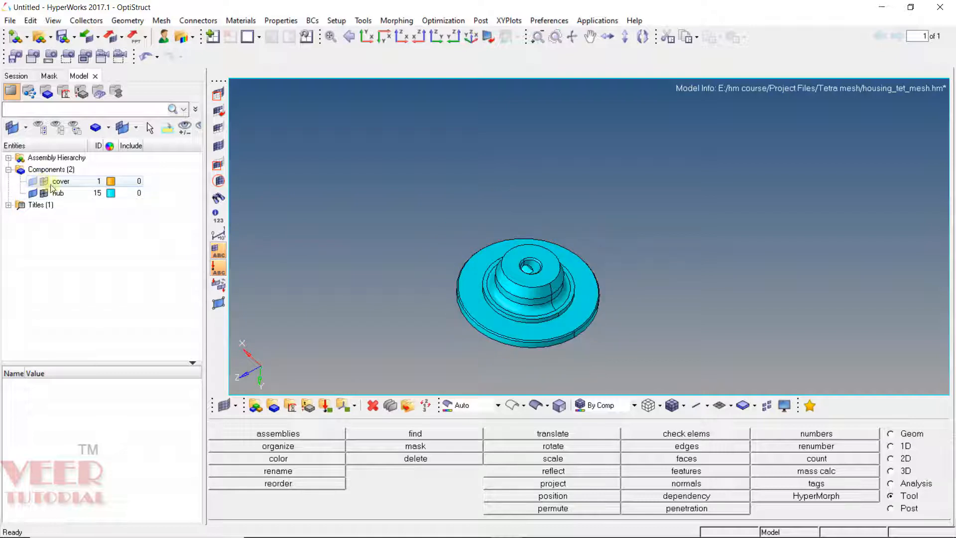
pyautogui.keyDown('ctrl'); pyautogui.moveTo(492, 321); pyautogui.dragTo(553, 350); pyautogui.keyUp('ctrl')
pyautogui.scroll(5, 553, 350)
pyautogui.keyDown('ctrl'); pyautogui.moveTo(593, 243); pyautogui.dragTo(605, 247); pyautogui.keyUp('ctrl')
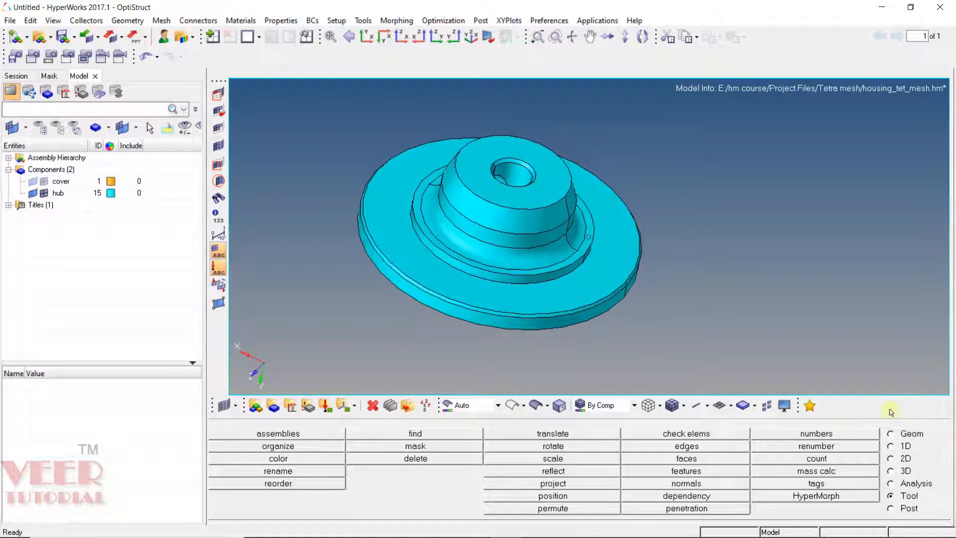
# Step: Open the Tetramesh panel and view the Volume tetra options before leaving it
pyautogui.click(903, 472)
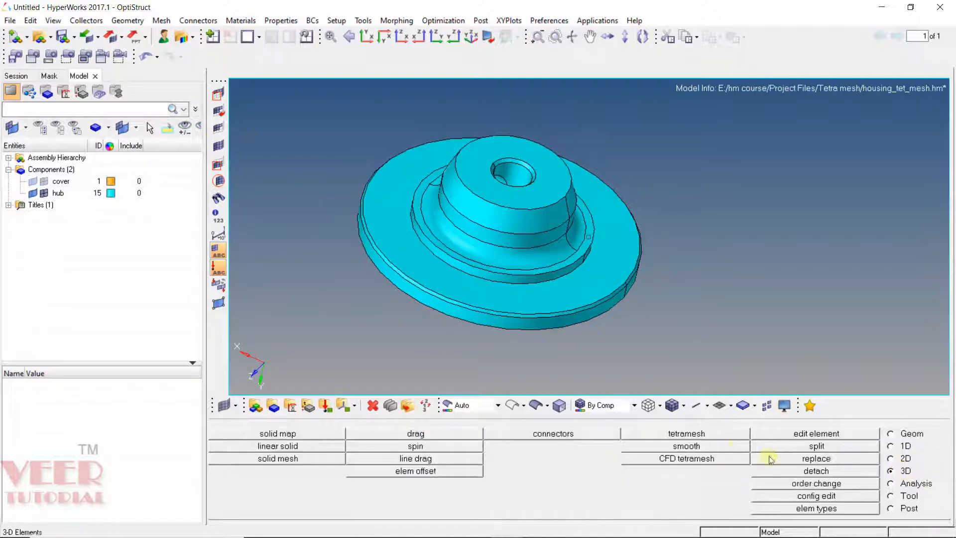
pyautogui.click(706, 433)
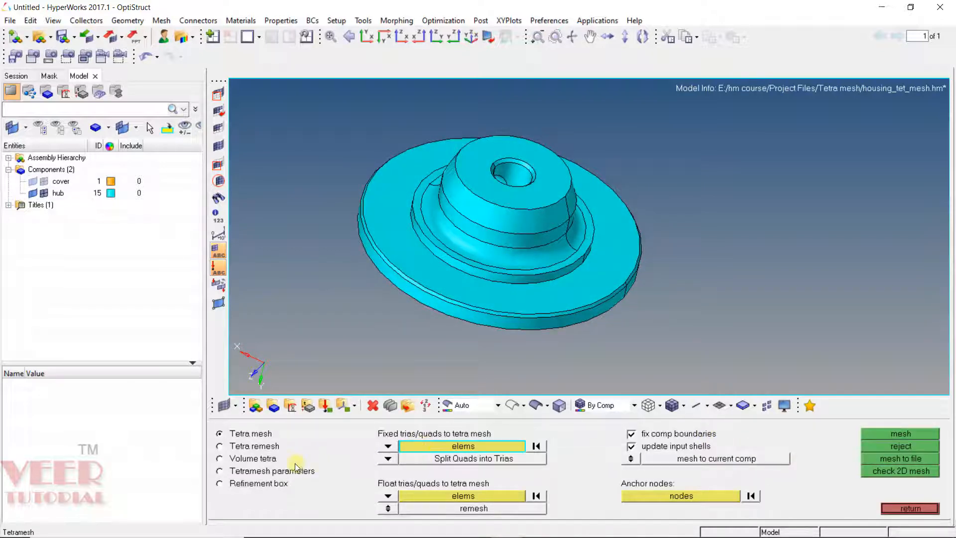
pyautogui.click(256, 463)
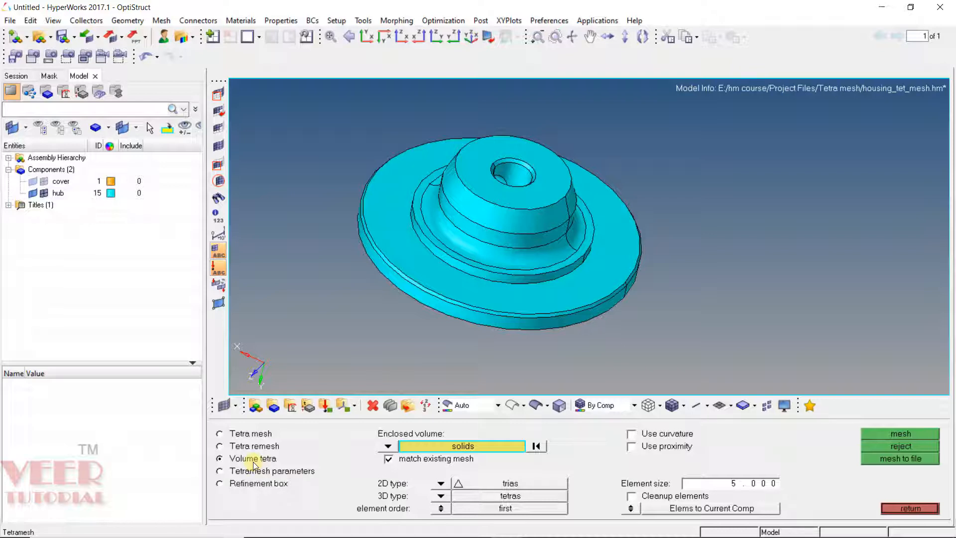
pyautogui.click(914, 508)
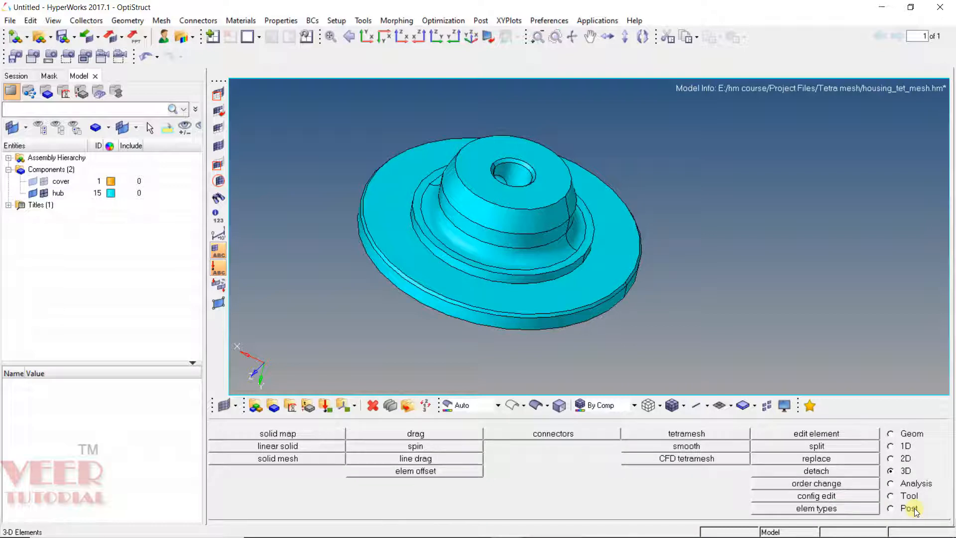
# Step: Open the automesh panel with surfaces as the entity type and set the mesh type to R-trias
pyautogui.press('F12')
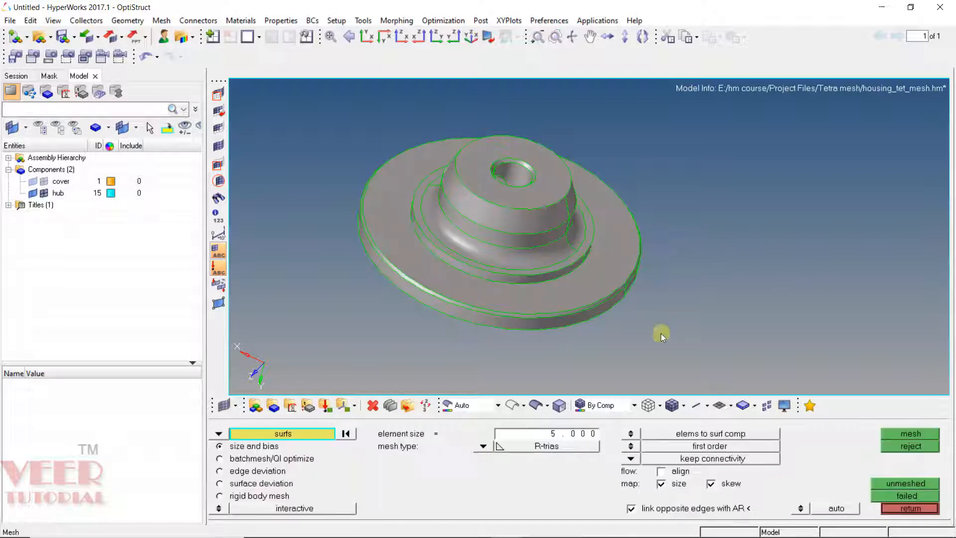
pyautogui.click(219, 433)
pyautogui.click(257, 459)
pyautogui.click(484, 447)
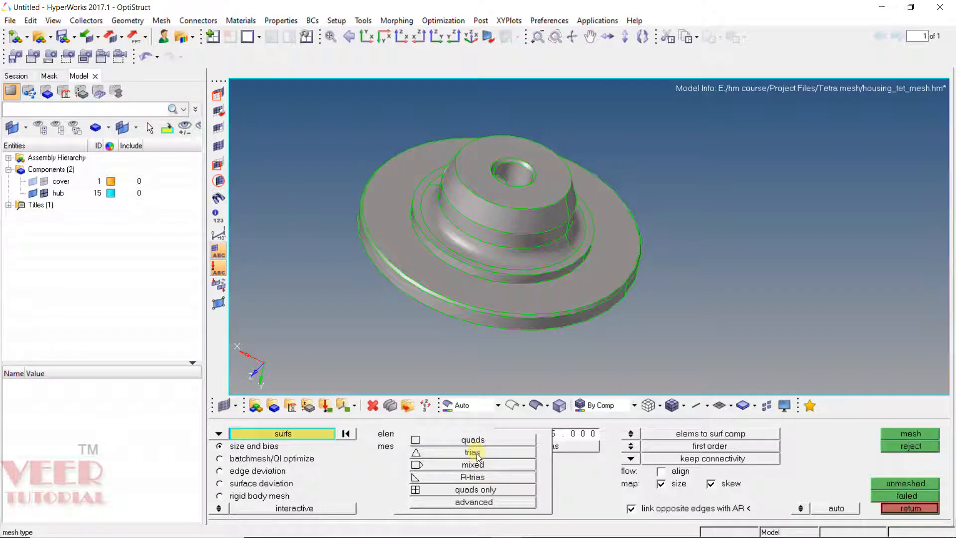
pyautogui.click(471, 479)
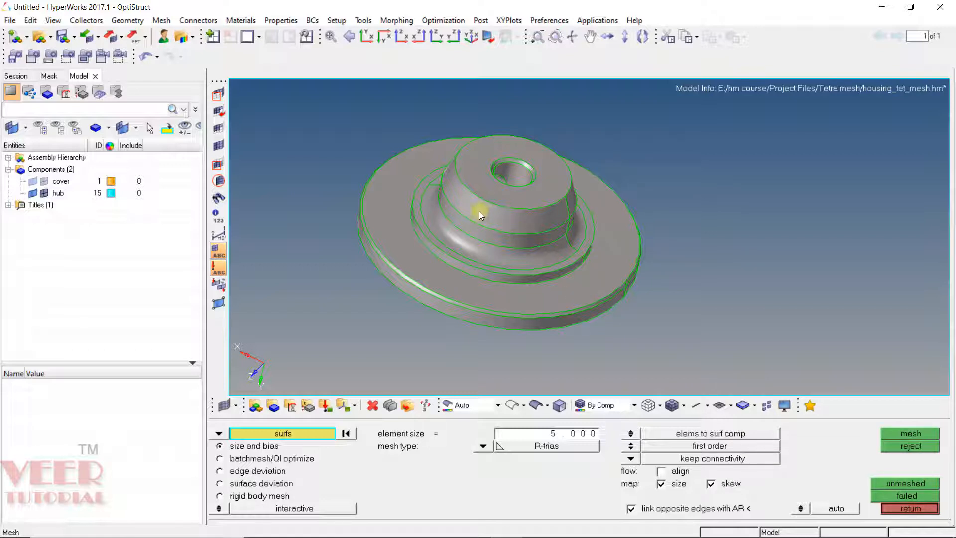
# Step: Select the small circular surface on the hub, mesh it with 5 mm R-trias and accept the mesh
pyautogui.moveTo(433, 245)
pyautogui.keyDown('ctrl'); pyautogui.mouseDown()
pyautogui.moveTo(484, 279)
pyautogui.moveTo(754, 263)
pyautogui.moveTo(527, 233)
pyautogui.moveTo(614, 284)
pyautogui.moveTo(558, 205)
pyautogui.moveTo(566, 238)
pyautogui.moveTo(546, 235)
pyautogui.mouseUp(); pyautogui.keyUp('ctrl')
pyautogui.keyDown('ctrl'); pyautogui.scroll(5, 549, 216); pyautogui.keyUp('ctrl')
pyautogui.keyDown('ctrl'); pyautogui.scroll(4, 515, 198); pyautogui.keyUp('ctrl')
pyautogui.keyDown('ctrl'); pyautogui.click(515, 199); pyautogui.keyUp('ctrl')
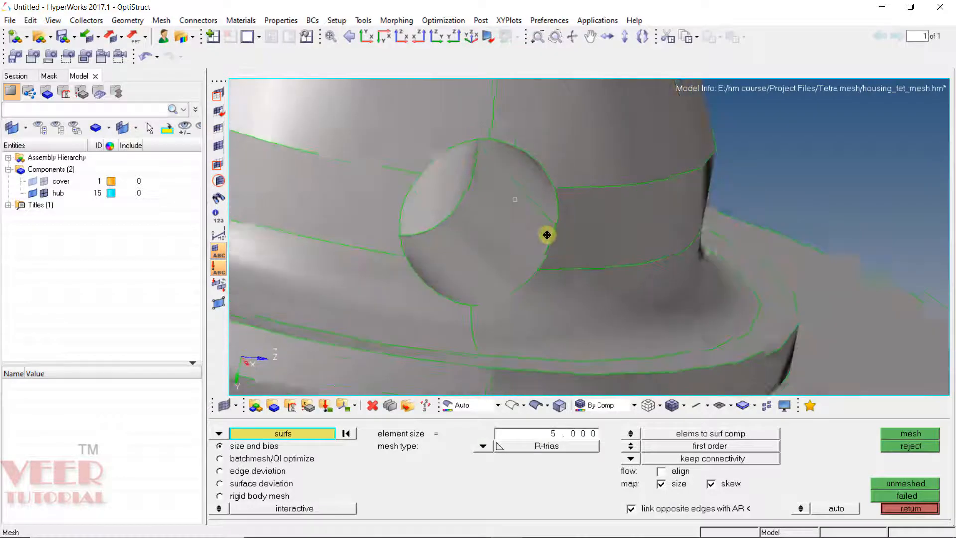
pyautogui.click(506, 243)
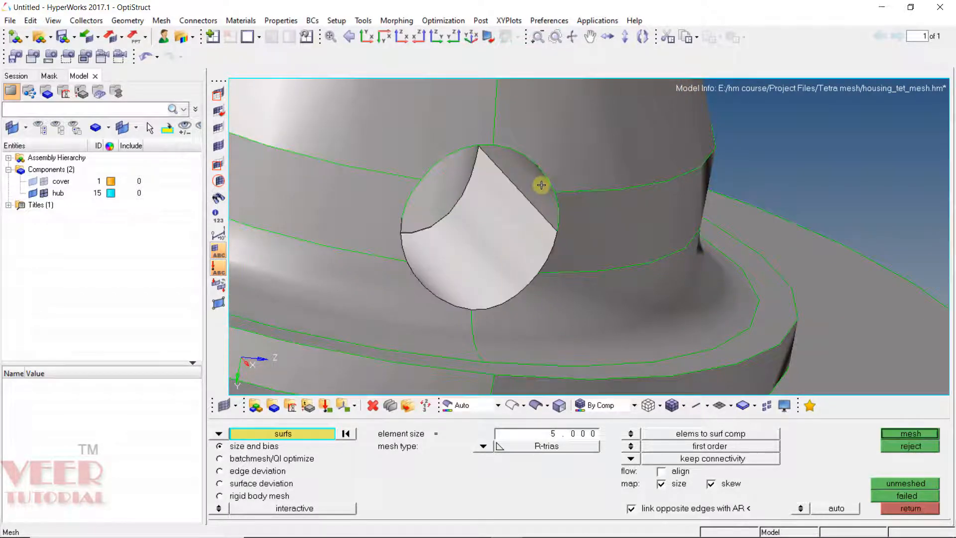
pyautogui.middleClick(548, 228)
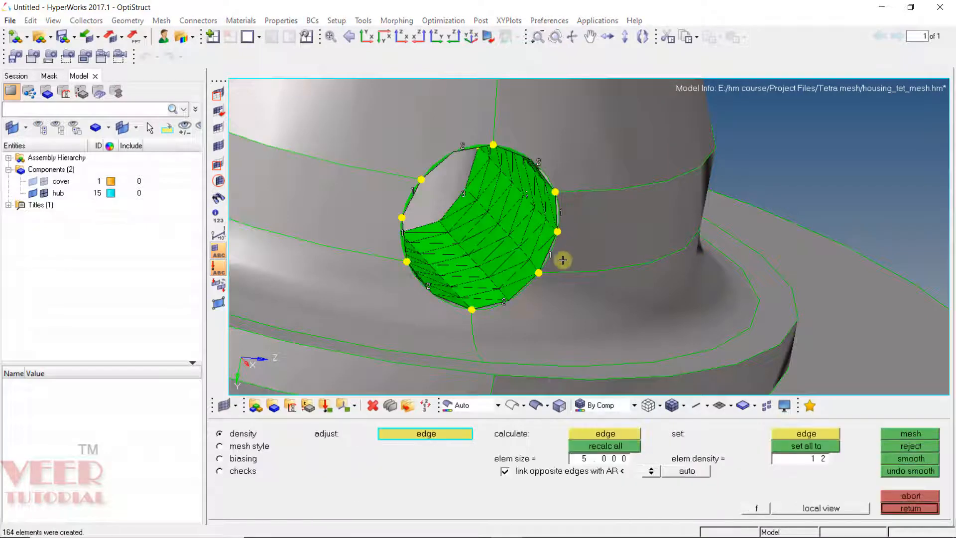
pyautogui.moveTo(625, 274)
pyautogui.keyDown('ctrl'); pyautogui.mouseDown()
pyautogui.moveTo(595, 234)
pyautogui.moveTo(619, 169)
pyautogui.moveTo(505, 299)
pyautogui.moveTo(459, 234)
pyautogui.moveTo(469, 262)
pyautogui.moveTo(513, 284)
pyautogui.moveTo(590, 259)
pyautogui.moveTo(630, 271)
pyautogui.moveTo(613, 278)
pyautogui.mouseUp(); pyautogui.keyUp('ctrl')
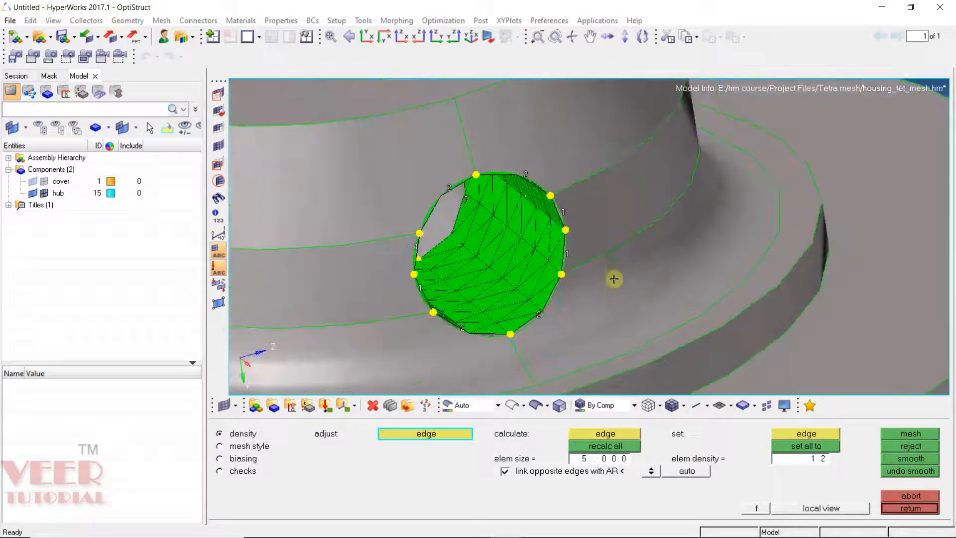
pyautogui.middleClick(613, 278)
pyautogui.press('f')
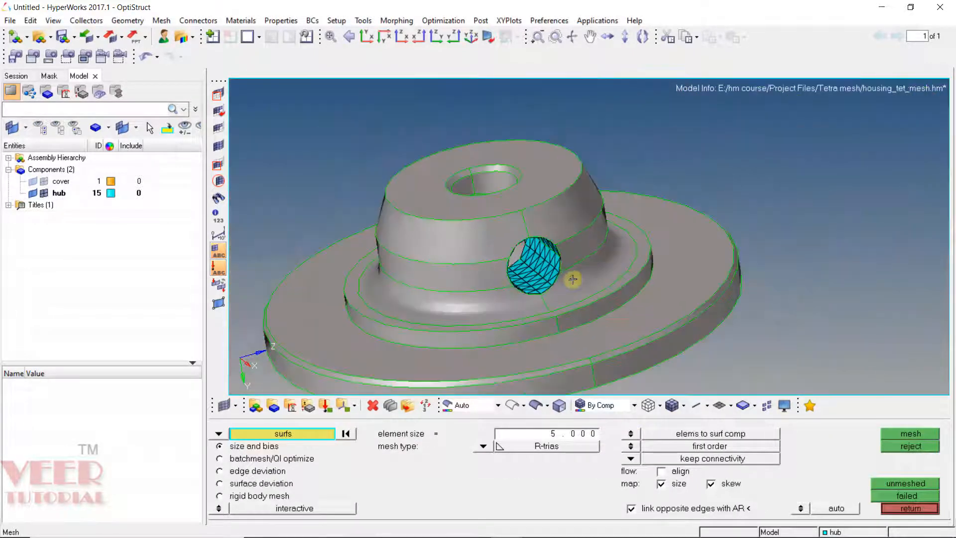
# Step: Mask the hub's top annular surface to expose its inner geometry
pyautogui.keyDown('ctrl'); pyautogui.moveTo(457, 197); pyautogui.dragTo(465, 220); pyautogui.keyUp('ctrl')
pyautogui.keyDown('ctrl'); pyautogui.scroll(5, 445, 211); pyautogui.keyUp('ctrl')
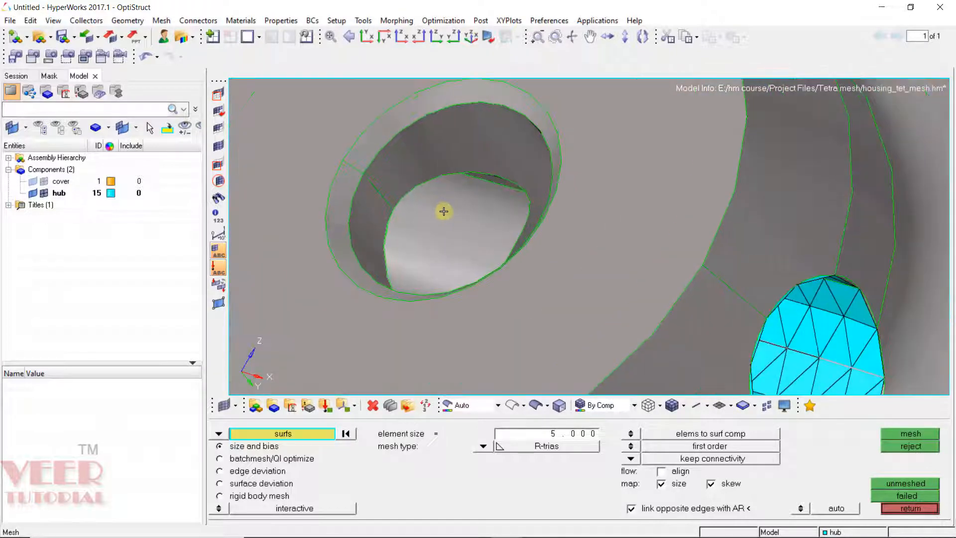
pyautogui.keyDown('ctrl'); pyautogui.moveTo(573, 250); pyautogui.dragTo(597, 276); pyautogui.keyUp('ctrl')
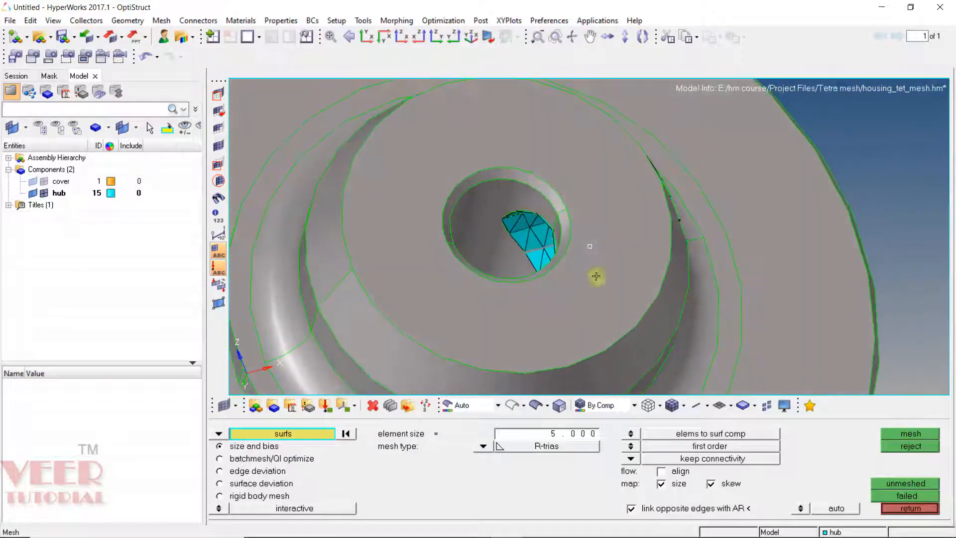
pyautogui.keyDown('ctrl'); pyautogui.scroll(-5, 534, 261); pyautogui.keyUp('ctrl')
pyautogui.keyDown('ctrl'); pyautogui.scroll(4, 557, 270); pyautogui.keyUp('ctrl')
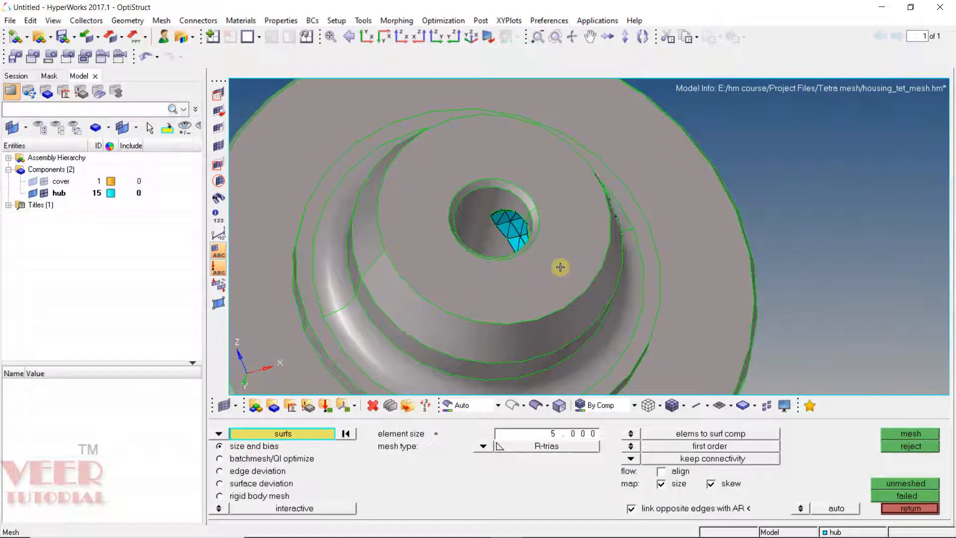
pyautogui.press('F5')
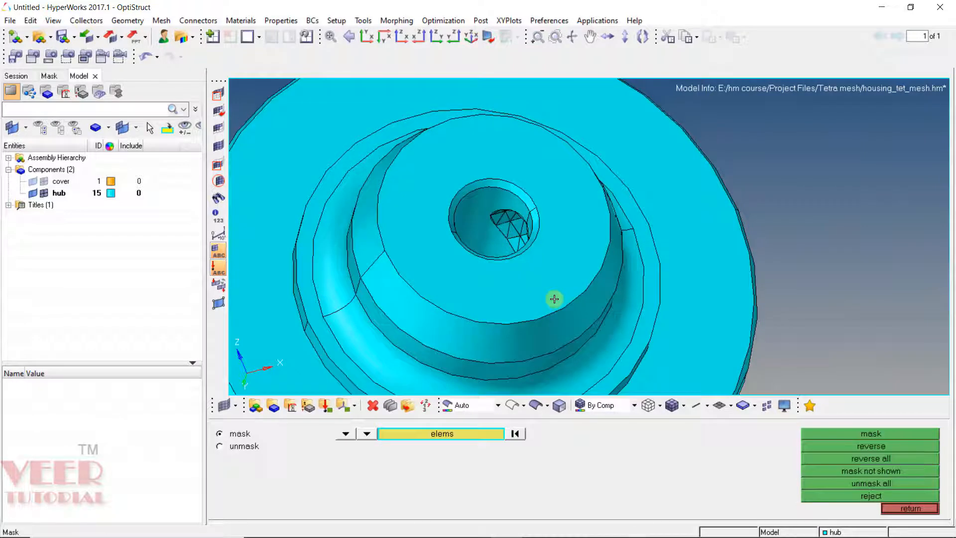
pyautogui.click(349, 437)
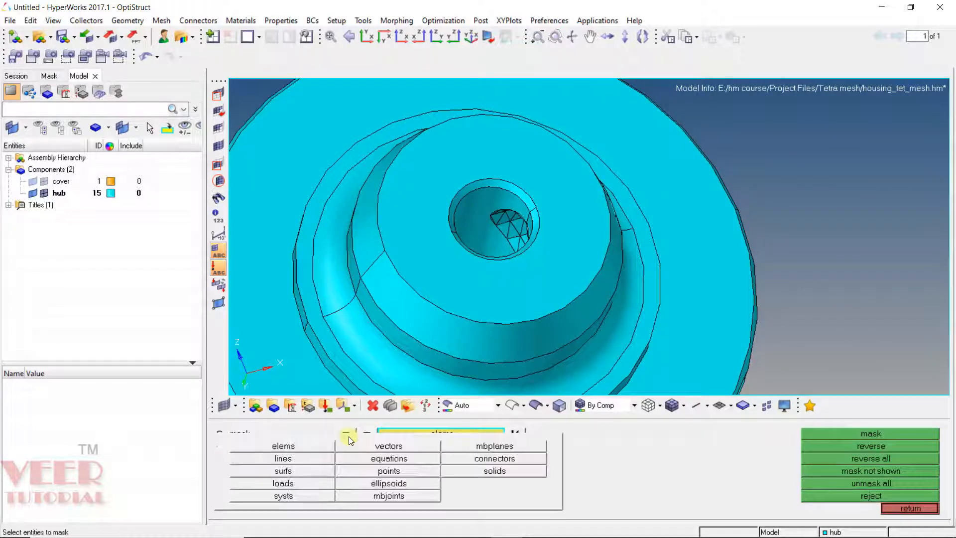
pyautogui.click(294, 470)
pyautogui.click(501, 306)
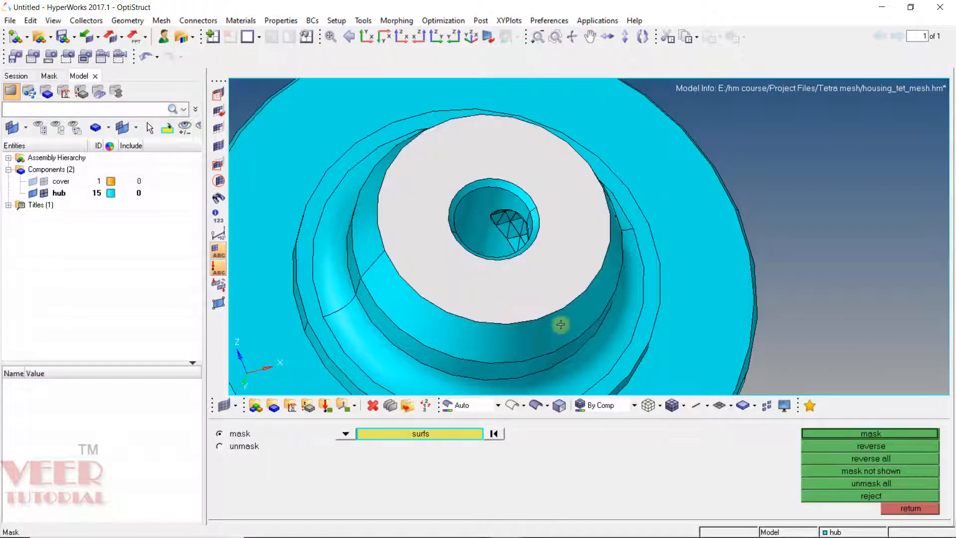
pyautogui.click(876, 431)
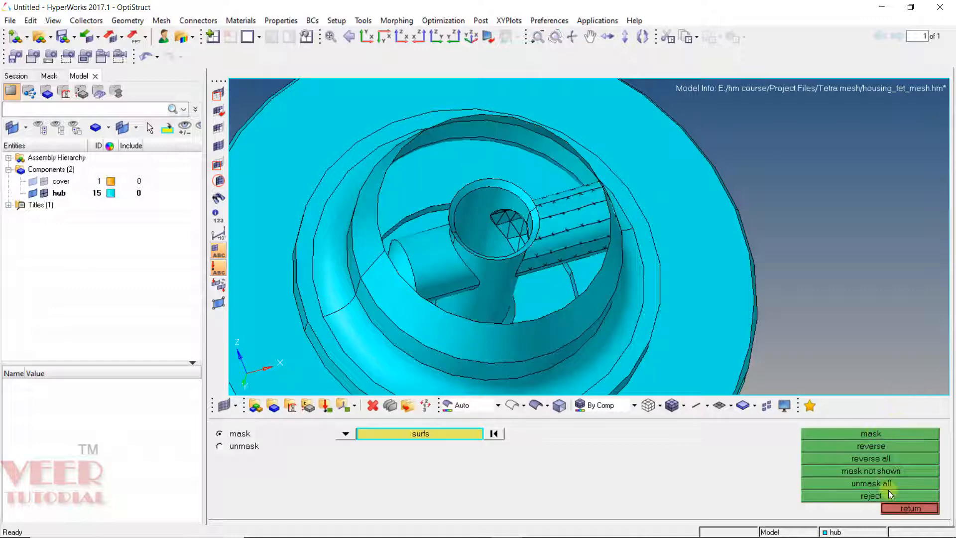
pyautogui.click(906, 510)
# Step: Set the selection mode to By Topo
pyautogui.click(486, 405)
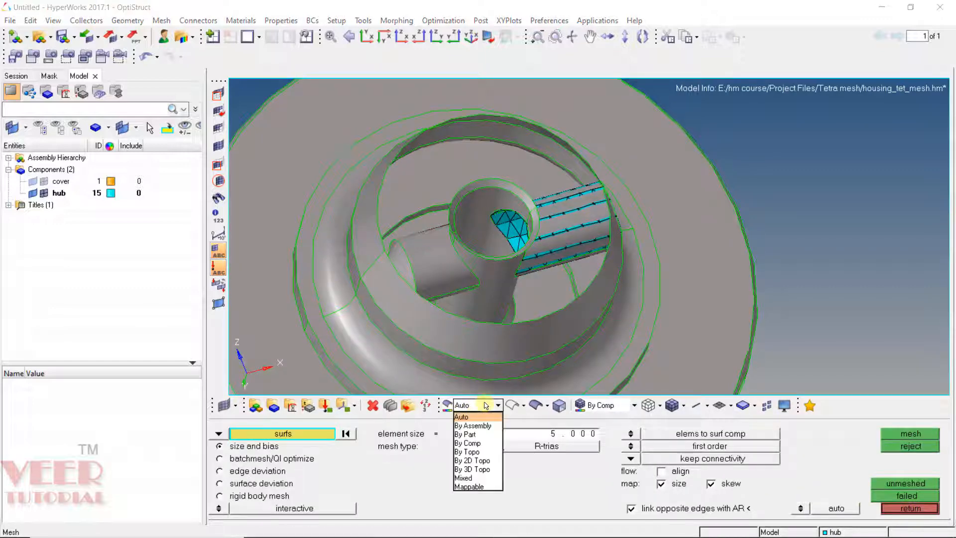
pyautogui.click(467, 452)
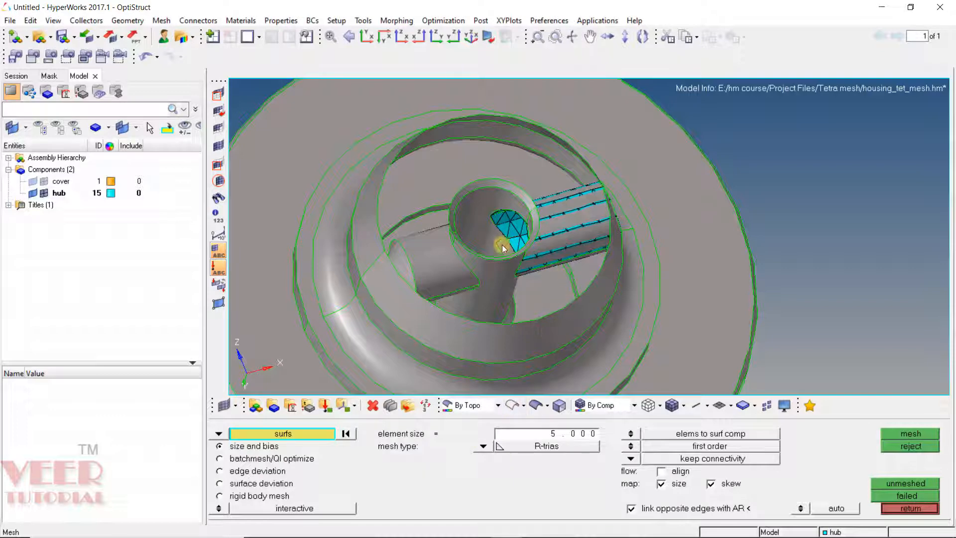
pyautogui.moveTo(500, 220)
pyautogui.keyDown('ctrl'); pyautogui.mouseDown()
pyautogui.moveTo(496, 250)
pyautogui.moveTo(509, 211)
pyautogui.moveTo(495, 224)
pyautogui.moveTo(483, 217)
pyautogui.moveTo(499, 211)
pyautogui.moveTo(548, 259)
pyautogui.mouseUp(); pyautogui.keyUp('ctrl')
pyautogui.keyDown('ctrl'); pyautogui.scroll(5, 431, 301); pyautogui.keyUp('ctrl')
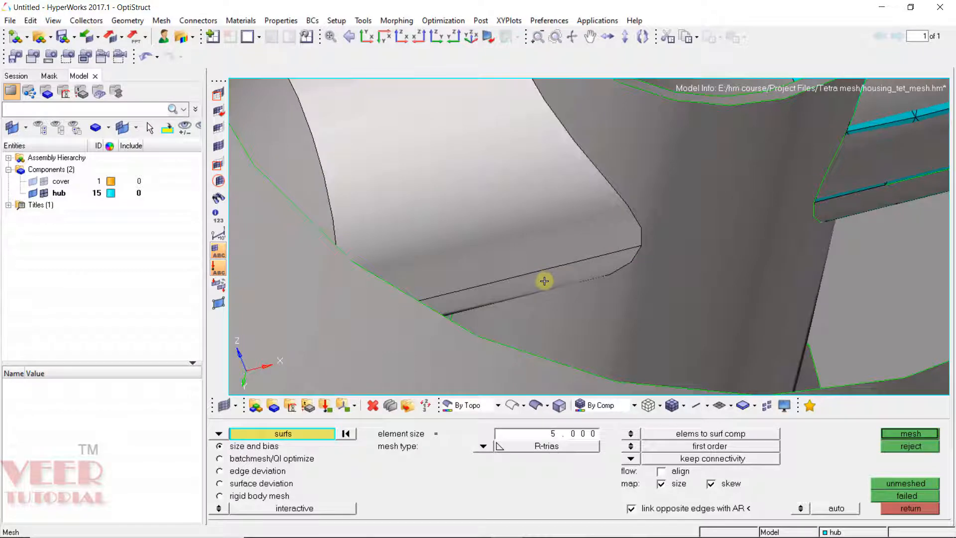
# Step: Inspect the hub's internal rib surfaces from several angles
pyautogui.middleClick(544, 282)
pyautogui.middleClick(544, 281)
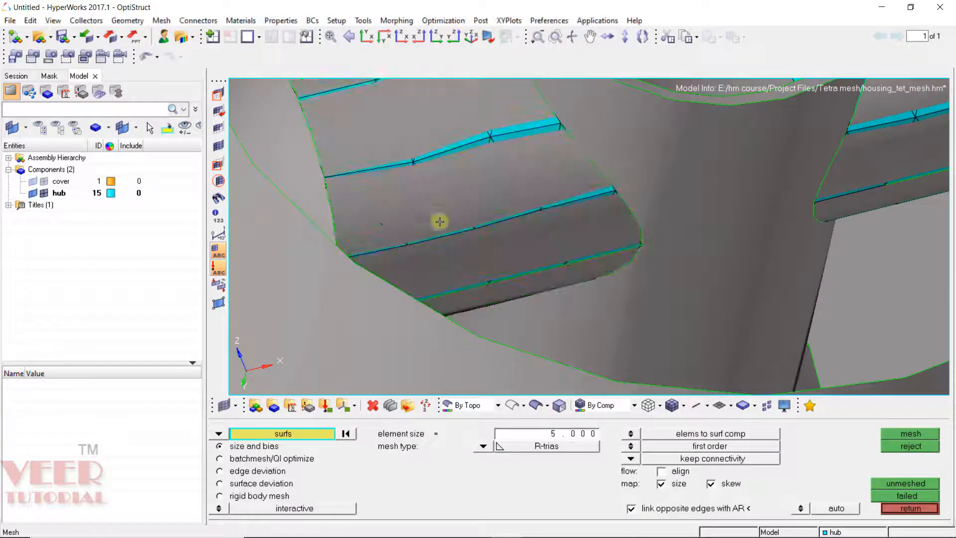
pyautogui.keyDown('ctrl'); pyautogui.scroll(-5, 479, 222); pyautogui.keyUp('ctrl')
pyautogui.keyDown('ctrl'); pyautogui.moveTo(490, 221); pyautogui.dragTo(579, 247); pyautogui.keyUp('ctrl')
pyautogui.keyDown('ctrl'); pyautogui.scroll(4, 395, 214); pyautogui.keyUp('ctrl')
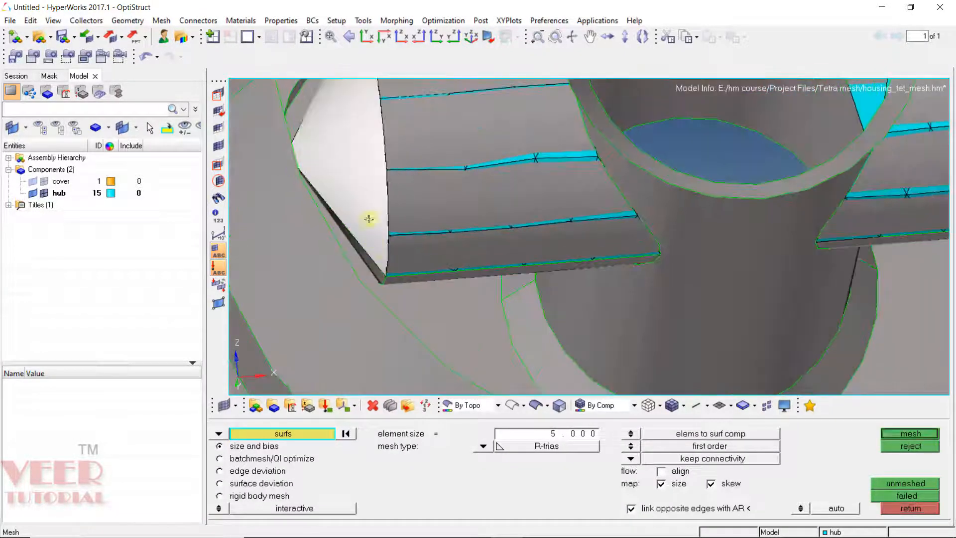
# Step: Mesh the selected triangular end face of the rib with 5 mm R-trias and accept the mesh
pyautogui.keyDown('ctrl'); pyautogui.scroll(3, 367, 274); pyautogui.keyUp('ctrl')
pyautogui.keyDown('ctrl'); pyautogui.scroll(-3, 364, 276); pyautogui.keyUp('ctrl')
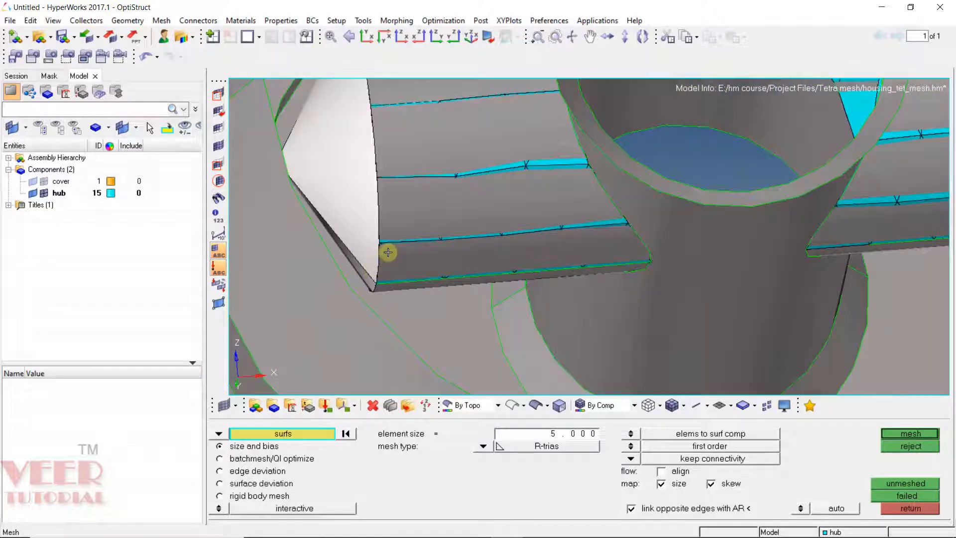
pyautogui.middleClick(387, 252)
pyautogui.keyDown('ctrl'); pyautogui.scroll(-1, 381, 262); pyautogui.keyUp('ctrl')
pyautogui.keyDown('ctrl'); pyautogui.moveTo(380, 262); pyautogui.dragTo(359, 182); pyautogui.keyUp('ctrl')
pyautogui.keyDown('ctrl'); pyautogui.scroll(2, 359, 182); pyautogui.keyUp('ctrl')
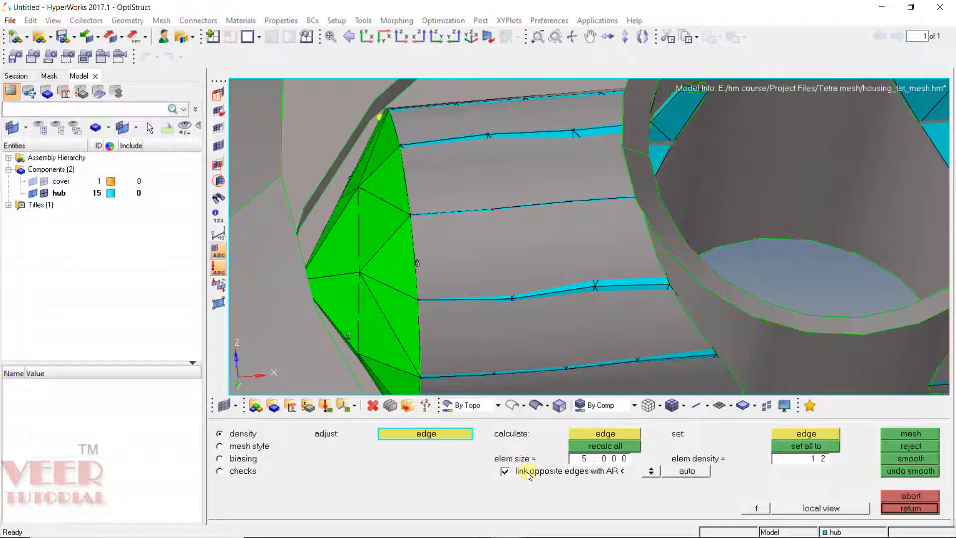
pyautogui.keyDown('ctrl'); pyautogui.scroll(-3, 357, 261); pyautogui.keyUp('ctrl')
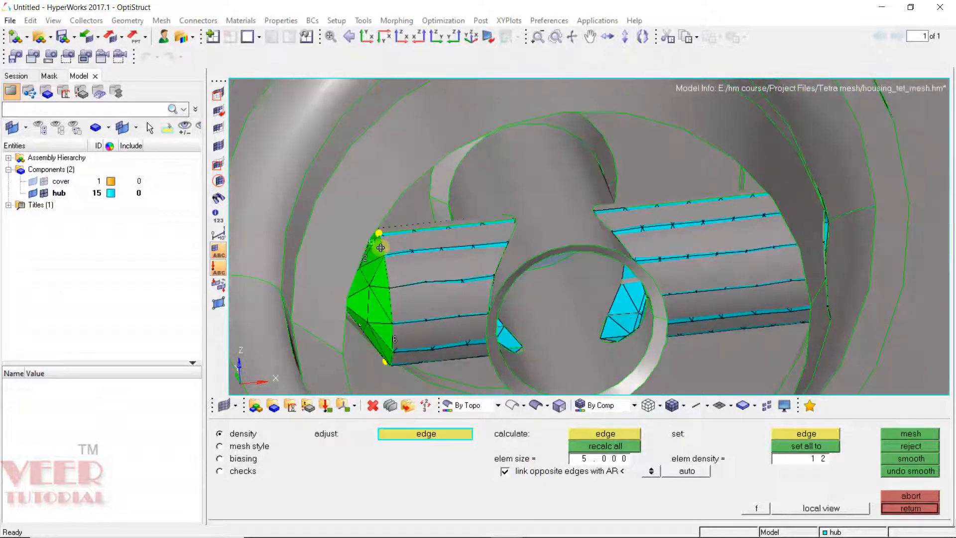
pyautogui.keyDown('ctrl'); pyautogui.scroll(3, 381, 247); pyautogui.keyUp('ctrl')
pyautogui.middleClick(412, 251)
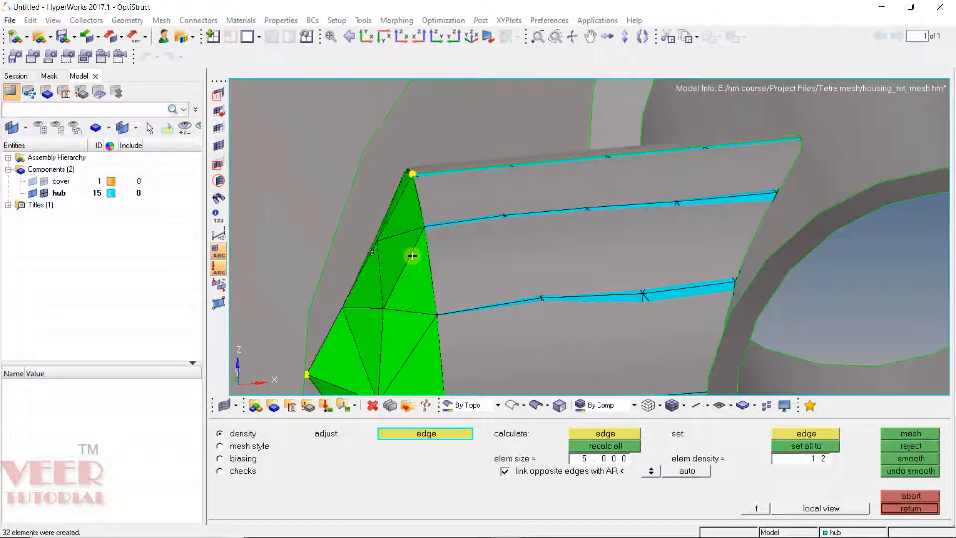
pyautogui.middleClick(413, 255)
# Step: Select the central junction surface around the bore and mesh it with 5 mm R-trias
pyautogui.keyDown('ctrl'); pyautogui.moveTo(368, 241); pyautogui.dragTo(446, 223); pyautogui.keyUp('ctrl')
pyautogui.click(482, 274)
pyautogui.keyDown('ctrl'); pyautogui.scroll(-4, 456, 245); pyautogui.keyUp('ctrl')
pyautogui.keyDown('ctrl'); pyautogui.scroll(4, 446, 222); pyautogui.keyUp('ctrl')
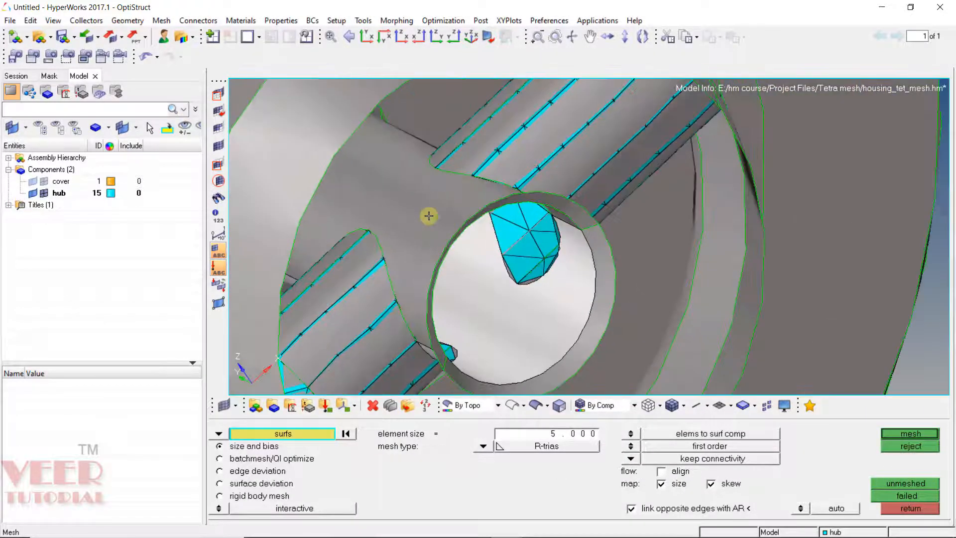
pyautogui.click(430, 215)
pyautogui.middleClick(486, 253)
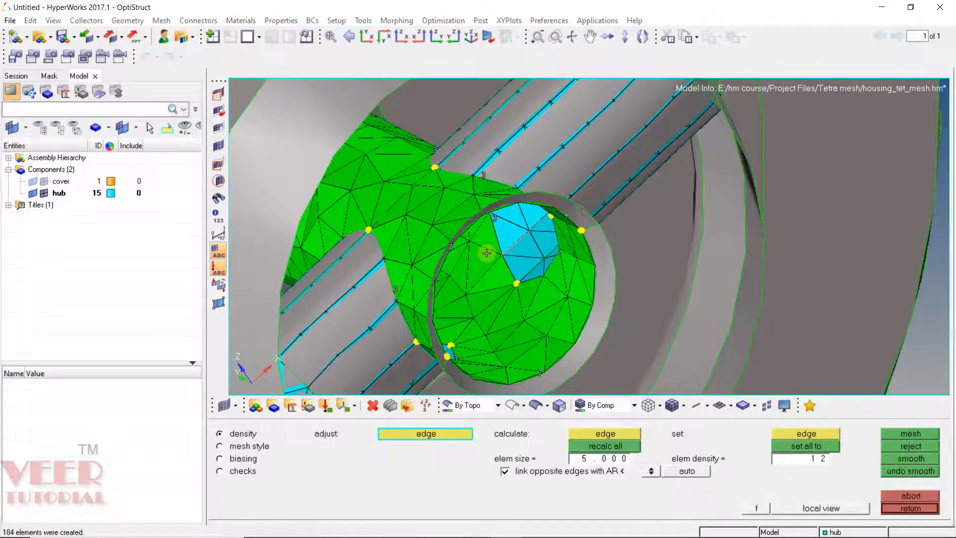
# Step: Inspect the new junction mesh closely from several angles
pyautogui.keyDown('ctrl'); pyautogui.scroll(-3, 459, 230); pyautogui.keyUp('ctrl')
pyautogui.keyDown('ctrl'); pyautogui.moveTo(459, 230); pyautogui.dragTo(500, 224); pyautogui.keyUp('ctrl')
pyautogui.keyDown('ctrl'); pyautogui.scroll(4, 400, 201); pyautogui.keyUp('ctrl')
pyautogui.keyDown('ctrl'); pyautogui.scroll(-3, 478, 310); pyautogui.keyUp('ctrl')
pyautogui.keyDown('ctrl'); pyautogui.scroll(4, 476, 233); pyautogui.keyUp('ctrl')
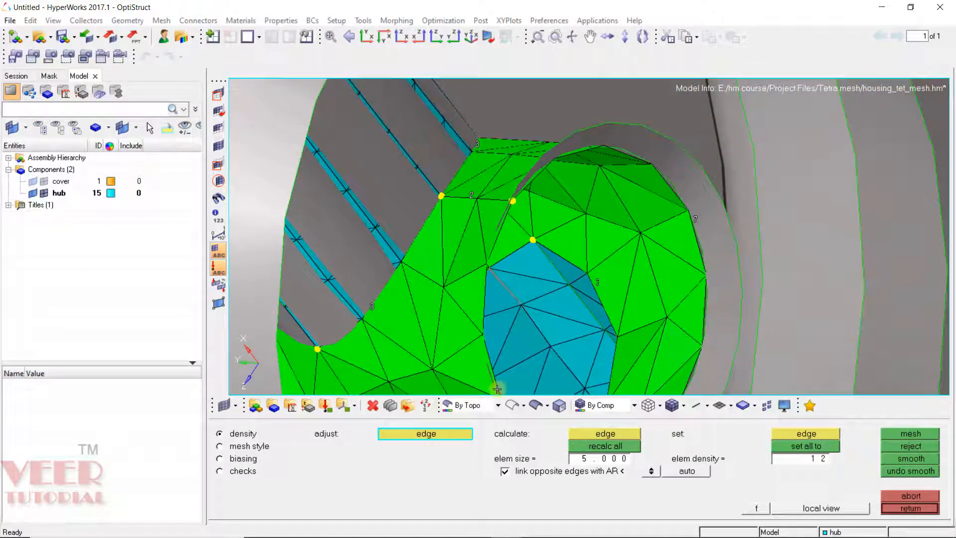
pyautogui.click(512, 404)
pyautogui.keyDown('ctrl'); pyautogui.scroll(5, 444, 195); pyautogui.keyUp('ctrl')
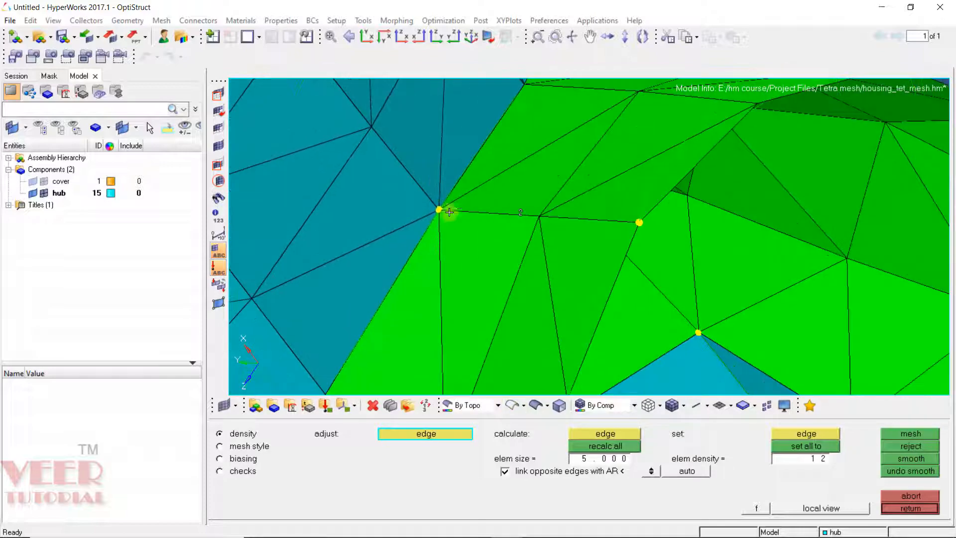
pyautogui.keyDown('ctrl'); pyautogui.moveTo(564, 254); pyautogui.dragTo(452, 214); pyautogui.keyUp('ctrl')
pyautogui.keyDown('ctrl'); pyautogui.scroll(-2, 447, 212); pyautogui.keyUp('ctrl')
pyautogui.keyDown('ctrl'); pyautogui.scroll(-1, 447, 212); pyautogui.keyUp('ctrl')
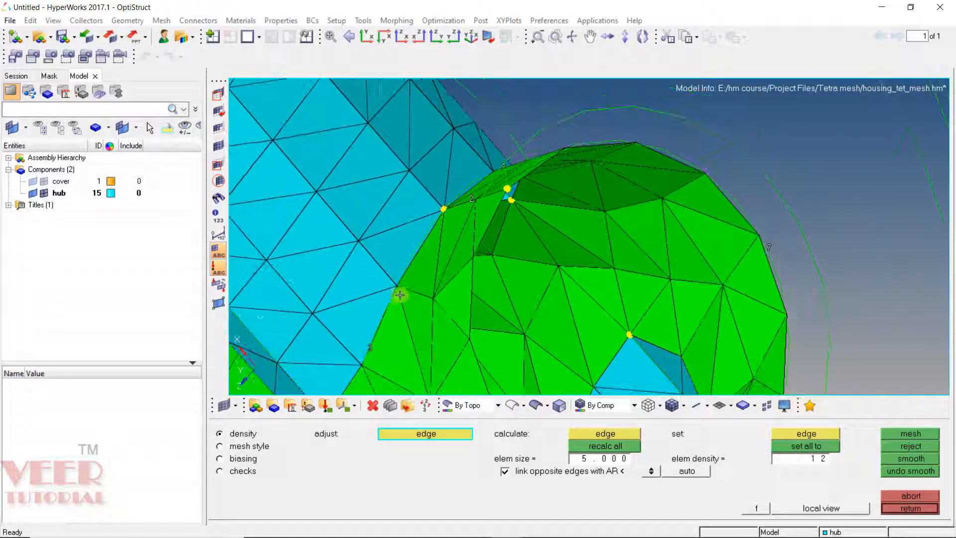
pyautogui.keyDown('ctrl'); pyautogui.scroll(5, 399, 292); pyautogui.keyUp('ctrl')
pyautogui.keyDown('ctrl'); pyautogui.scroll(-10, 457, 286); pyautogui.keyUp('ctrl')
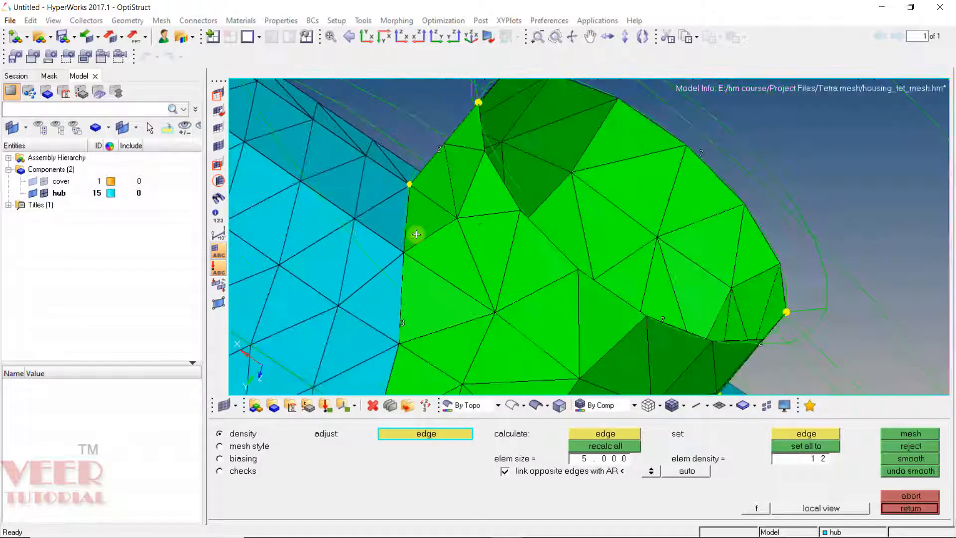
pyautogui.keyDown('ctrl'); pyautogui.moveTo(409, 252); pyautogui.dragTo(422, 246); pyautogui.keyUp('ctrl')
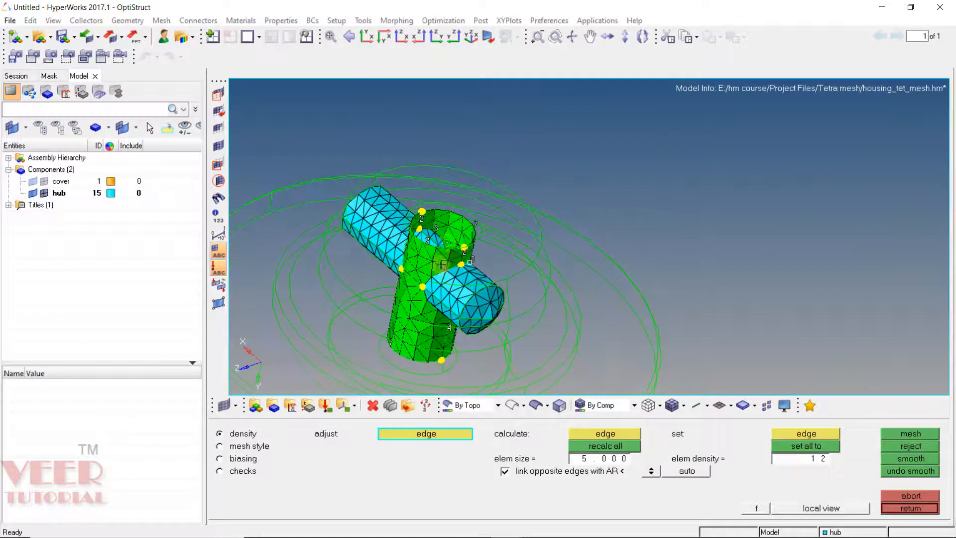
pyautogui.keyDown('ctrl'); pyautogui.scroll(5, 431, 299); pyautogui.keyUp('ctrl')
pyautogui.keyDown('ctrl'); pyautogui.scroll(-6, 451, 262); pyautogui.keyUp('ctrl')
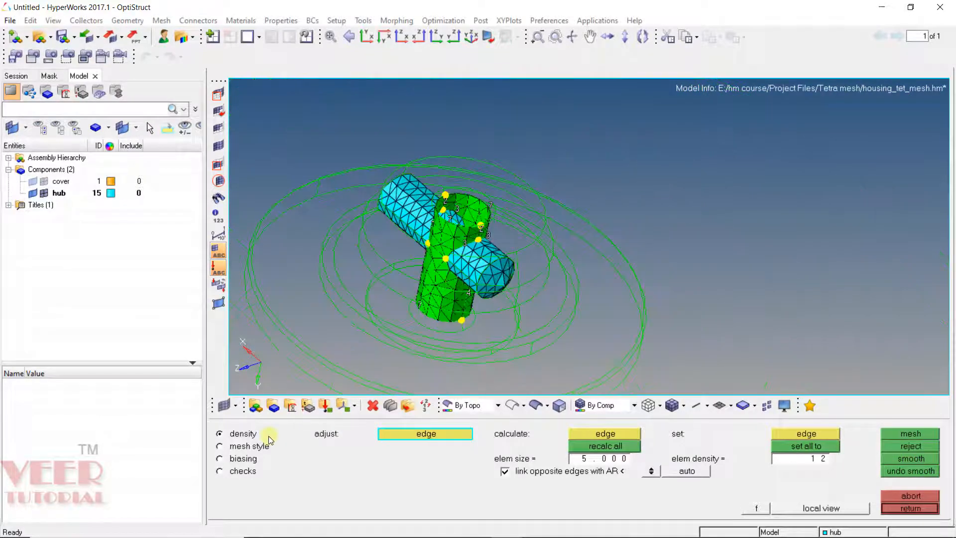
# Step: Set the element type to R-trias and the mesh method to map as triangle for all surfaces
pyautogui.click(249, 447)
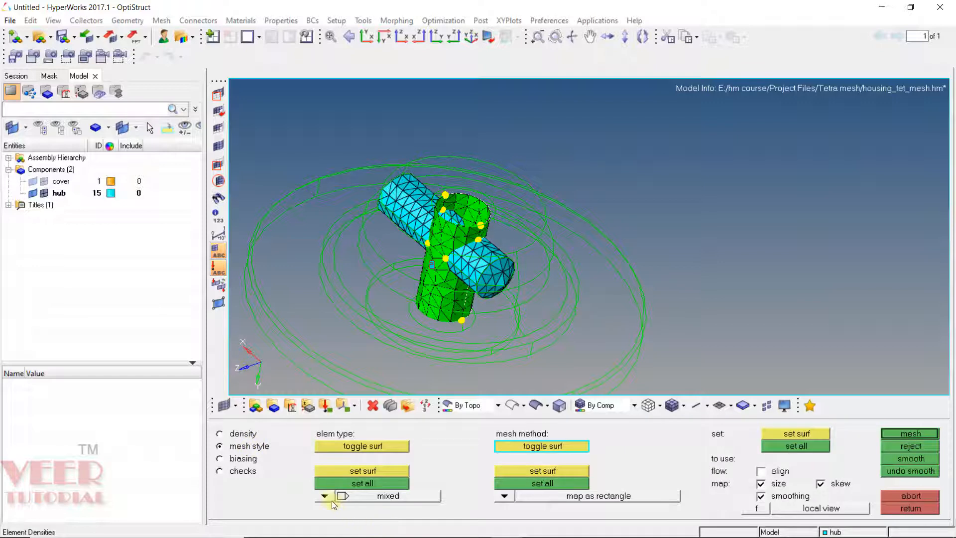
pyautogui.click(326, 497)
pyautogui.click(328, 486)
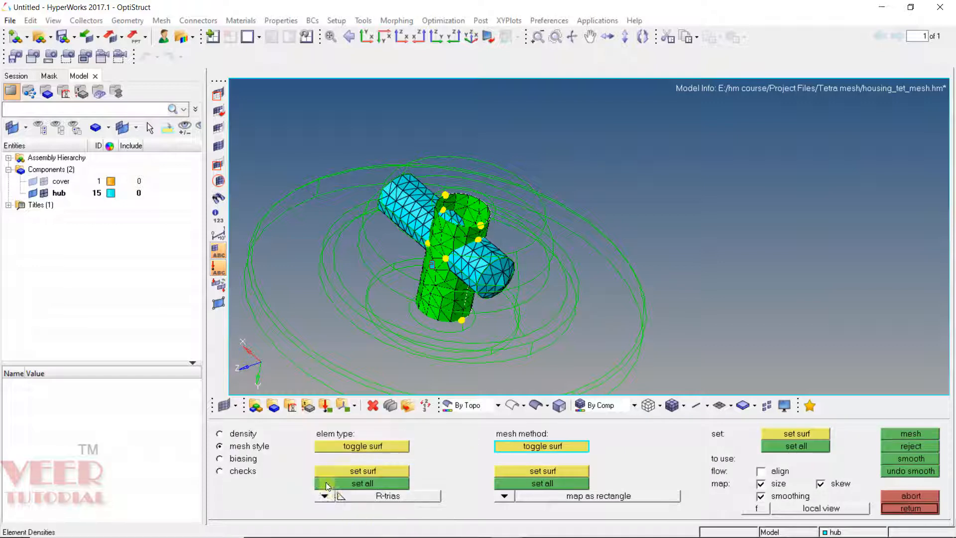
pyautogui.click(359, 486)
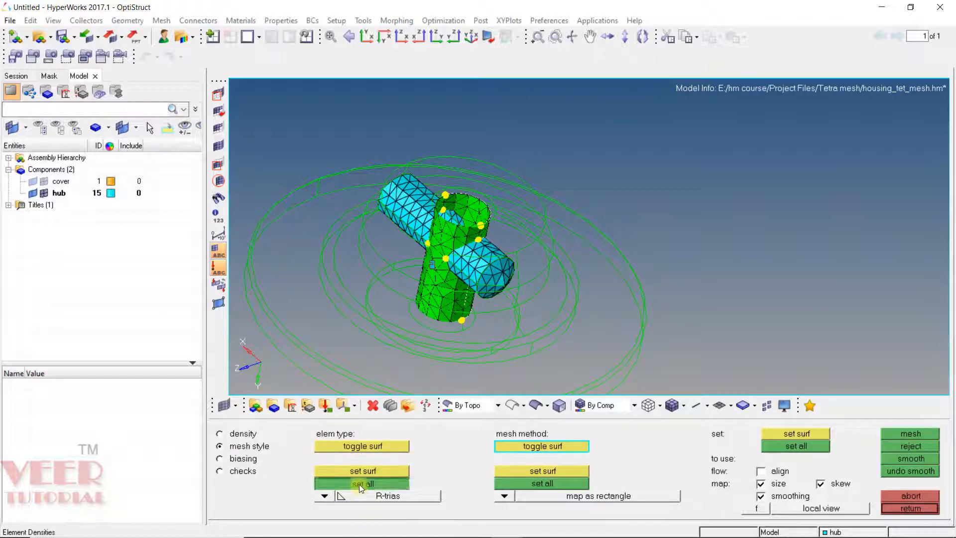
pyautogui.click(504, 496)
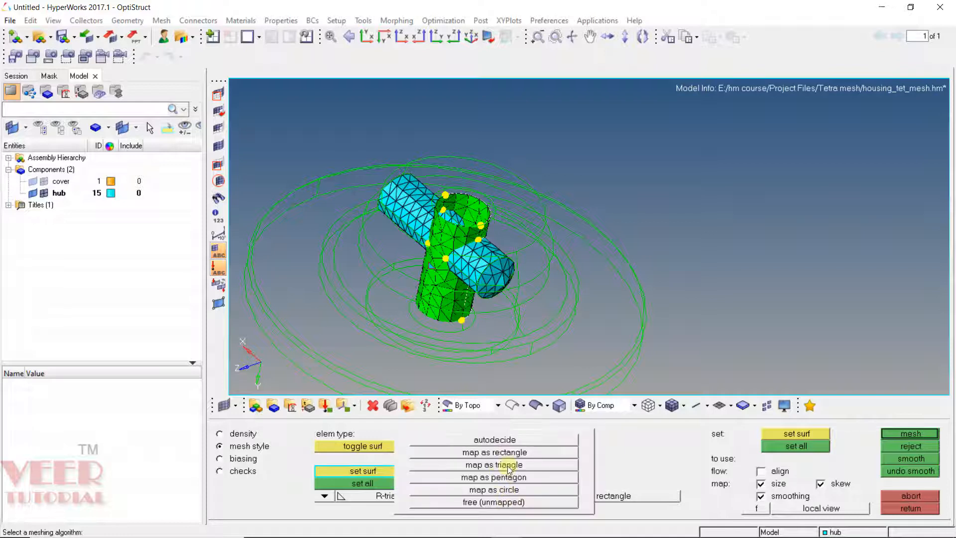
pyautogui.click(509, 467)
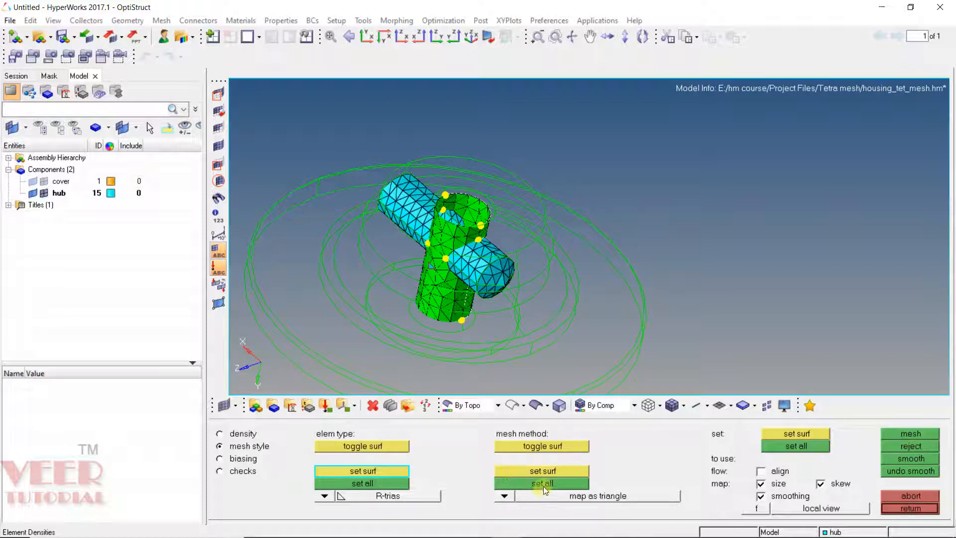
pyautogui.click(543, 486)
# Step: Enable flow alignment for all surfaces, remesh the junction, and accept the result
pyautogui.click(769, 472)
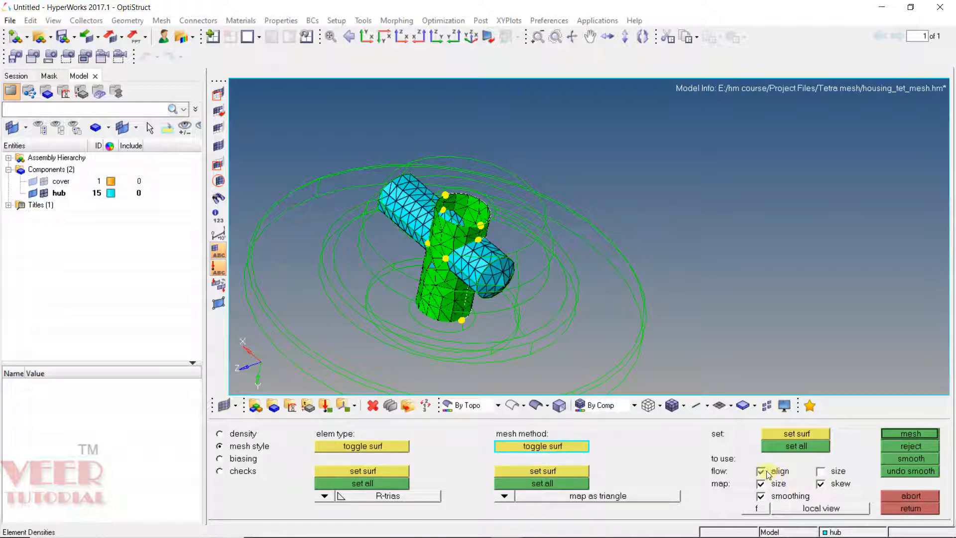
pyautogui.click(799, 445)
pyautogui.click(908, 434)
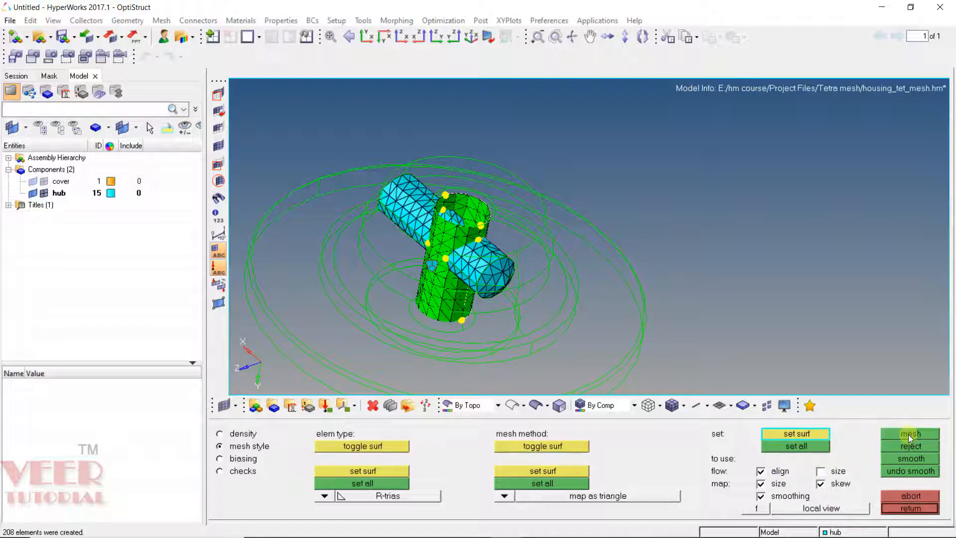
pyautogui.keyDown('ctrl'); pyautogui.moveTo(389, 222); pyautogui.dragTo(439, 253); pyautogui.keyUp('ctrl')
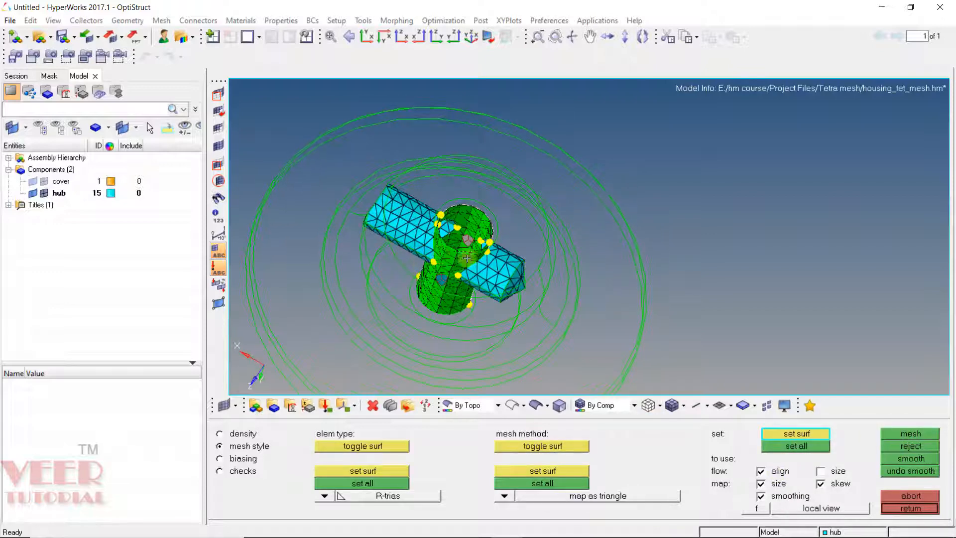
pyautogui.press('Escape')
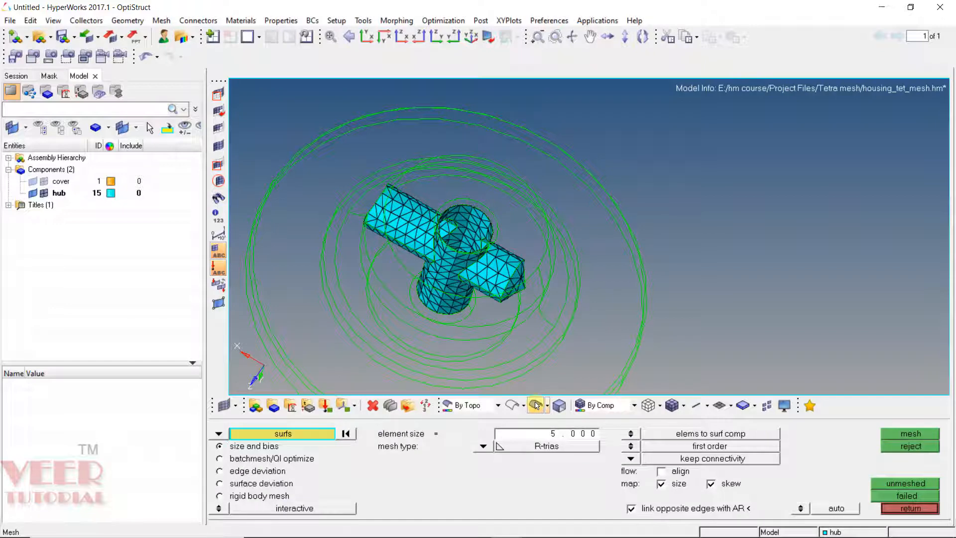
# Step: Reveal all masked surfaces, then mesh the hub's top annular face with 5 mm R-trias and accept it
pyautogui.click(536, 405)
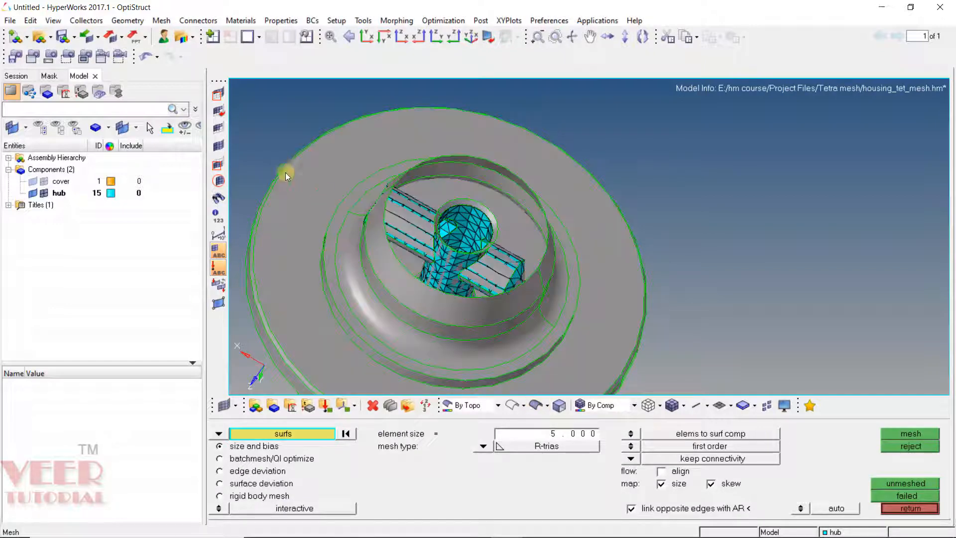
pyautogui.click(218, 146)
pyautogui.keyDown('ctrl'); pyautogui.scroll(5, 499, 226); pyautogui.keyUp('ctrl')
pyautogui.click(500, 262)
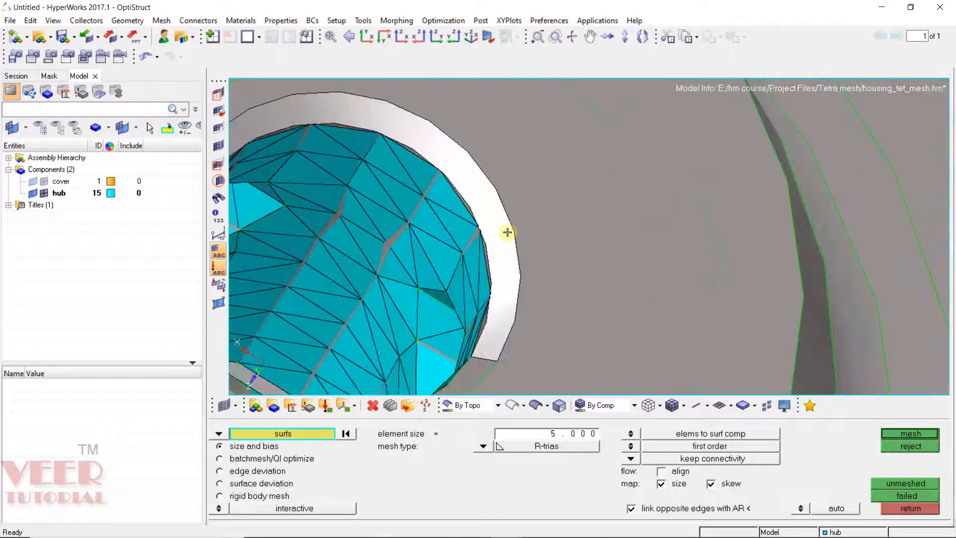
pyautogui.keyDown('ctrl'); pyautogui.scroll(-2, 507, 239); pyautogui.keyUp('ctrl')
pyautogui.keyDown('ctrl'); pyautogui.scroll(2, 496, 283); pyautogui.keyUp('ctrl')
pyautogui.click(502, 299)
pyautogui.keyDown('ctrl'); pyautogui.scroll(-4, 516, 224); pyautogui.keyUp('ctrl')
pyautogui.click(538, 164)
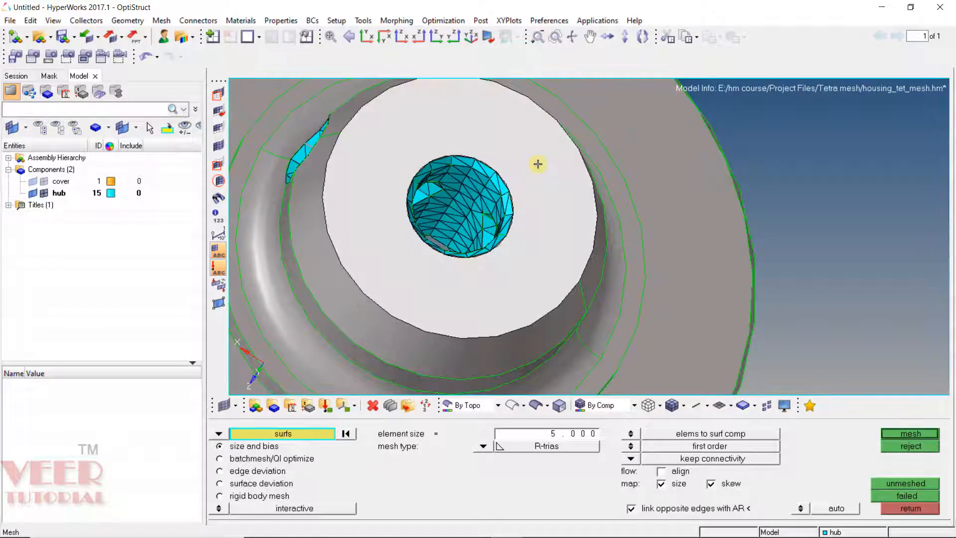
pyautogui.middleClick(538, 164)
pyautogui.middleClick(564, 177)
# Step: Select the hub's outer side wall surfaces, mesh them with 5 mm R-trias, and accept the mesh
pyautogui.keyDown('ctrl'); pyautogui.moveTo(469, 264); pyautogui.dragTo(440, 186); pyautogui.keyUp('ctrl')
pyautogui.click(518, 202)
pyautogui.click(572, 193)
pyautogui.keyDown('ctrl'); pyautogui.moveTo(572, 193); pyautogui.dragTo(467, 285); pyautogui.keyUp('ctrl')
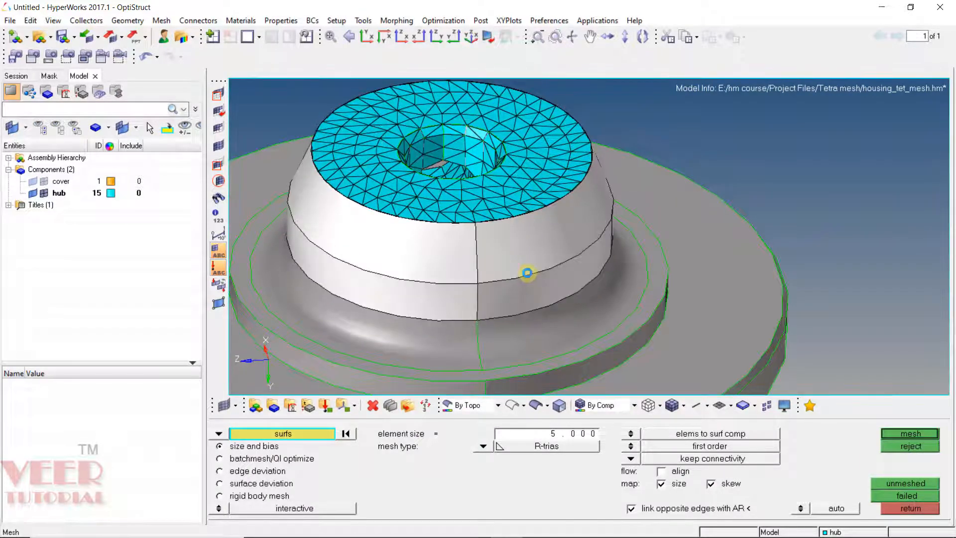
pyautogui.middleClick(527, 273)
pyautogui.middleClick(517, 260)
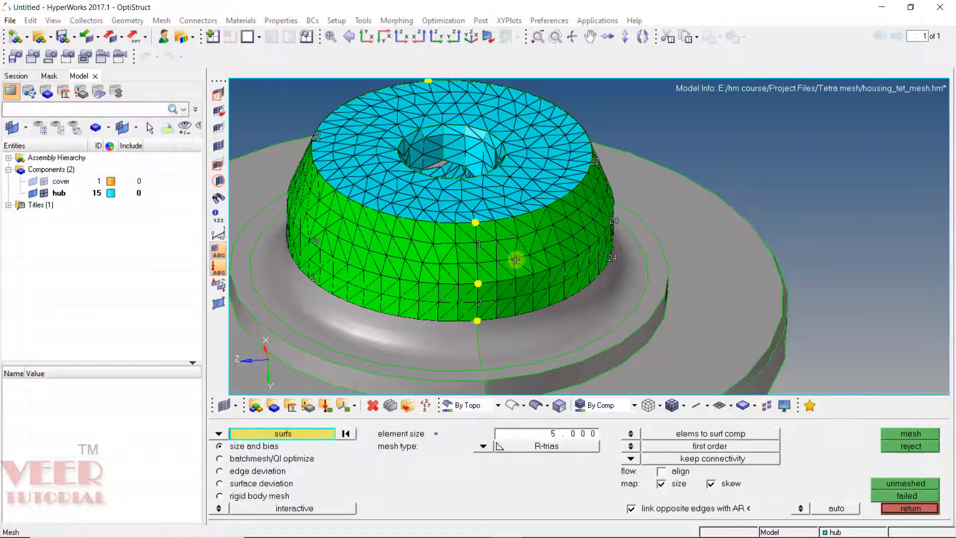
pyautogui.keyDown('ctrl'); pyautogui.scroll(-5, 474, 265); pyautogui.keyUp('ctrl')
pyautogui.keyDown('ctrl'); pyautogui.scroll(4, 491, 297); pyautogui.keyUp('ctrl')
pyautogui.keyDown('ctrl'); pyautogui.moveTo(462, 278); pyautogui.dragTo(511, 299); pyautogui.keyUp('ctrl')
pyautogui.keyDown('ctrl'); pyautogui.scroll(4, 512, 300); pyautogui.keyUp('ctrl')
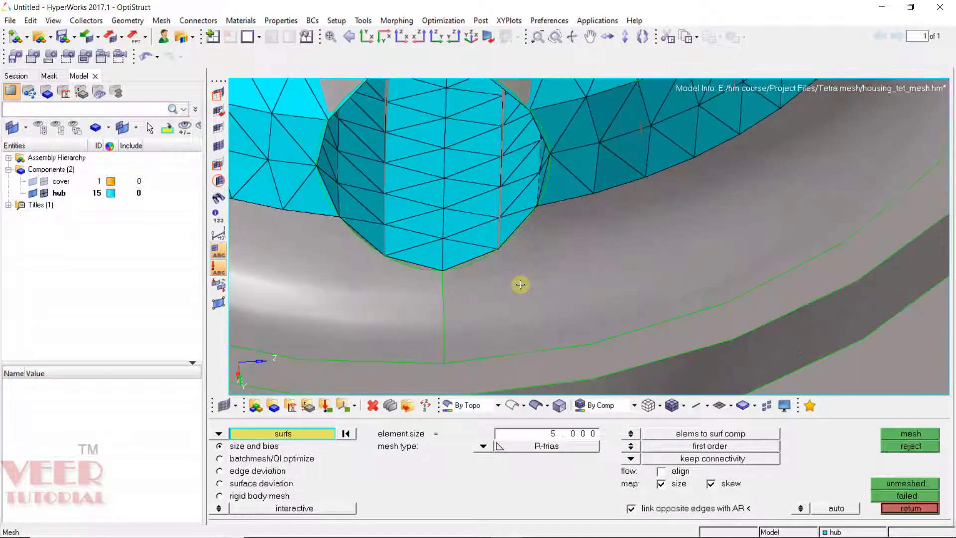
pyautogui.click(521, 285)
# Step: Select the flat ring around the hub's base, mesh it with 5 mm R-trias, review it, and accept the mesh
pyautogui.click(425, 298)
pyautogui.keyDown('ctrl'); pyautogui.scroll(-5, 493, 289); pyautogui.keyUp('ctrl')
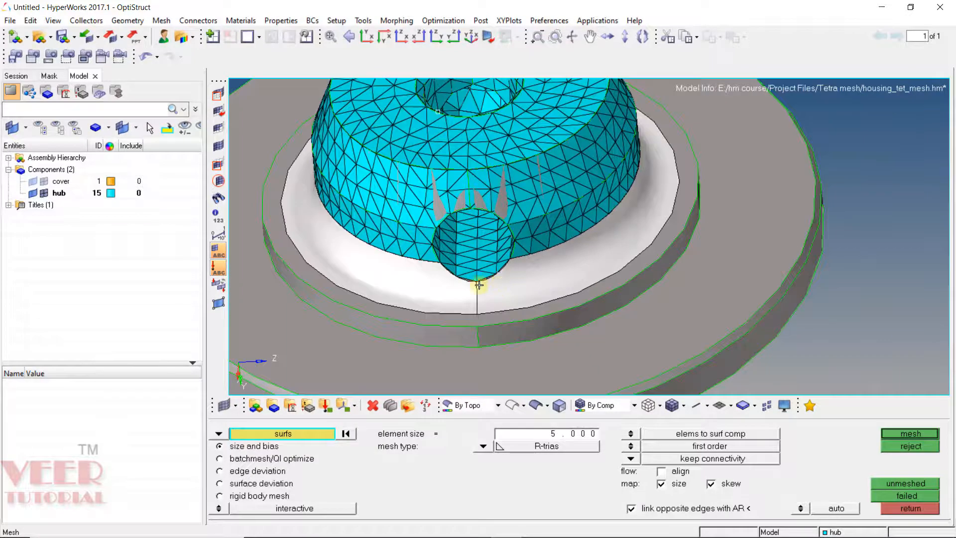
pyautogui.keyDown('ctrl'); pyautogui.moveTo(479, 285); pyautogui.dragTo(528, 304); pyautogui.keyUp('ctrl')
pyautogui.middleClick(527, 303)
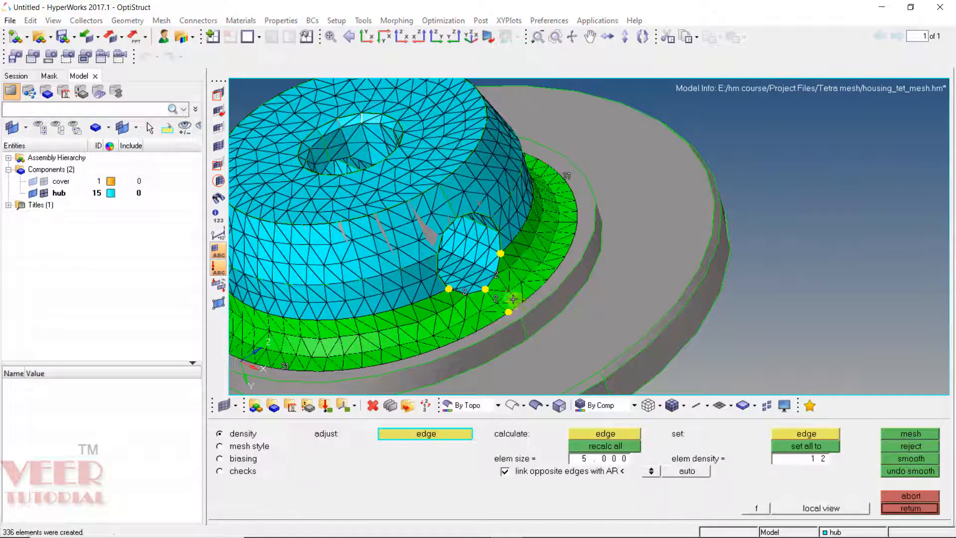
pyautogui.keyDown('ctrl'); pyautogui.scroll(6, 513, 299); pyautogui.keyUp('ctrl')
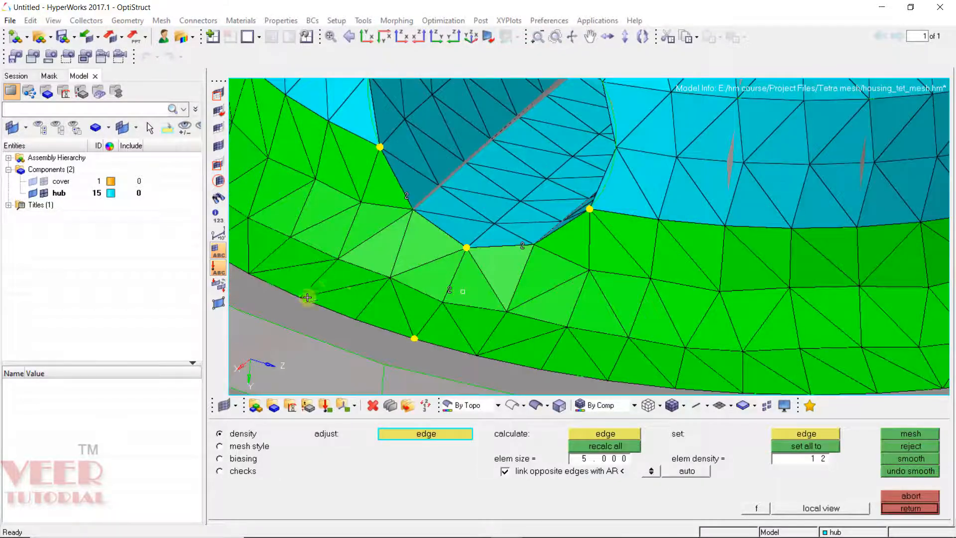
pyautogui.keyDown('ctrl'); pyautogui.scroll(-5, 308, 297); pyautogui.keyUp('ctrl')
pyautogui.keyDown('ctrl'); pyautogui.scroll(4, 583, 267); pyautogui.keyUp('ctrl')
pyautogui.keyDown('ctrl'); pyautogui.moveTo(578, 267); pyautogui.dragTo(548, 265); pyautogui.keyUp('ctrl')
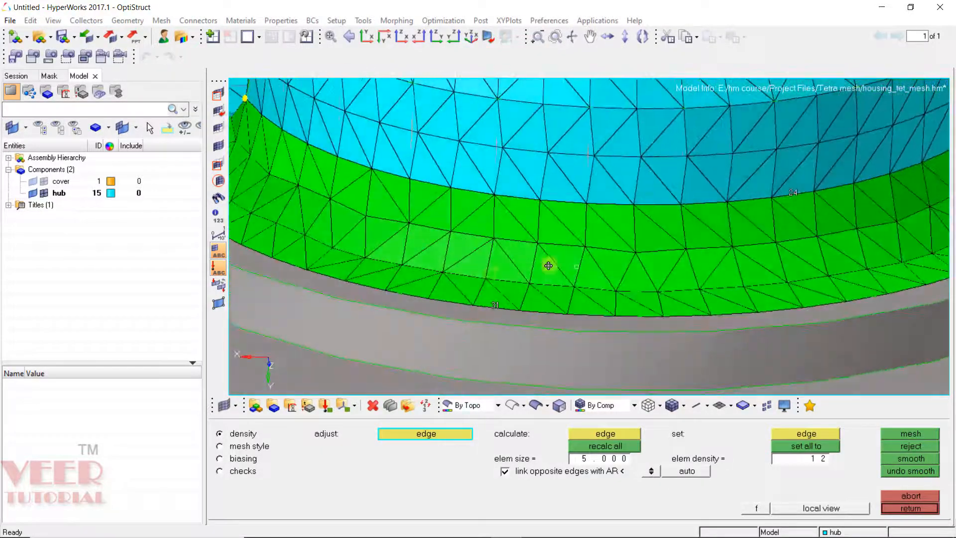
pyautogui.keyDown('ctrl'); pyautogui.scroll(-5, 422, 274); pyautogui.keyUp('ctrl')
pyautogui.keyDown('ctrl'); pyautogui.scroll(5, 629, 256); pyautogui.keyUp('ctrl')
pyautogui.keyDown('ctrl'); pyautogui.moveTo(689, 242); pyautogui.dragTo(555, 259); pyautogui.keyUp('ctrl')
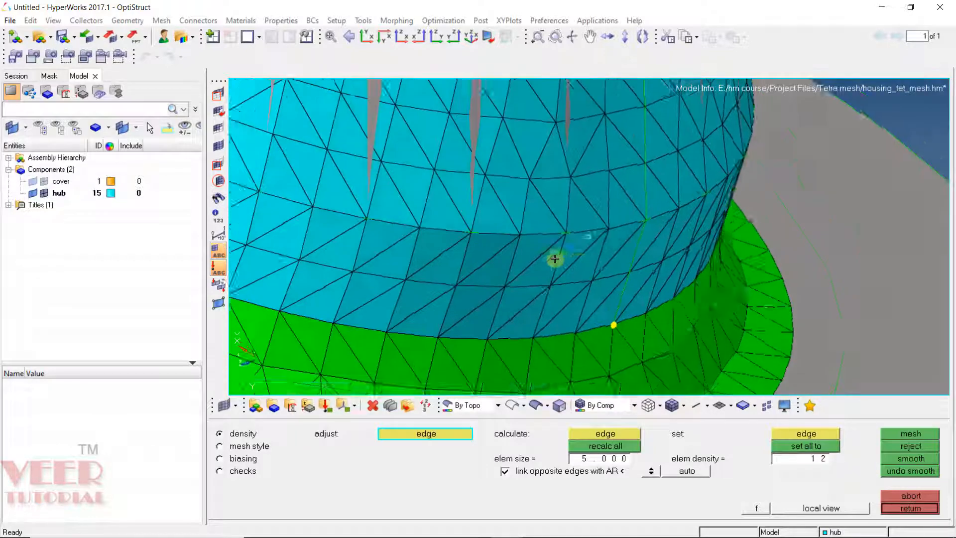
pyautogui.keyDown('ctrl'); pyautogui.scroll(-4, 555, 259); pyautogui.keyUp('ctrl')
pyautogui.keyDown('ctrl'); pyautogui.moveTo(585, 303); pyautogui.dragTo(570, 270); pyautogui.keyUp('ctrl')
pyautogui.keyDown('ctrl'); pyautogui.scroll(-3, 560, 242); pyautogui.keyUp('ctrl')
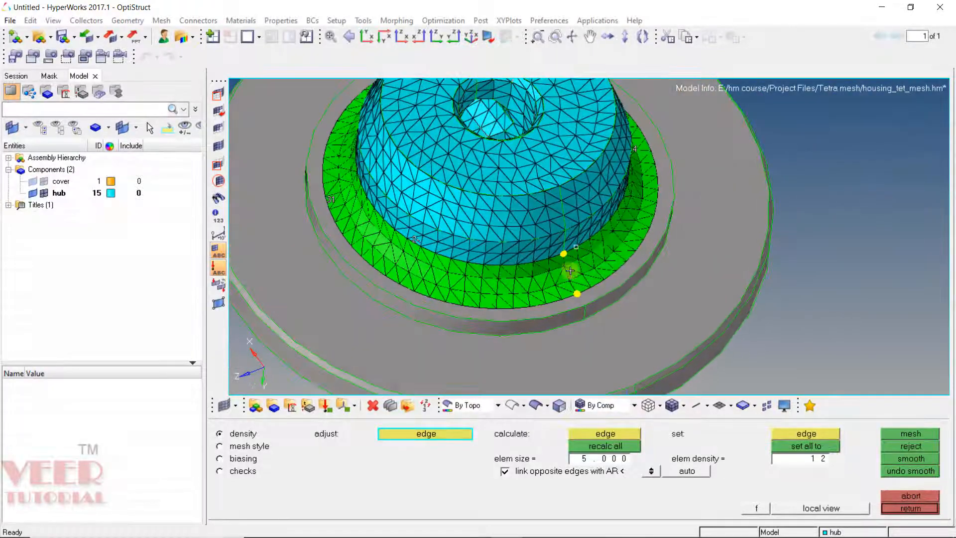
pyautogui.middleClick(524, 322)
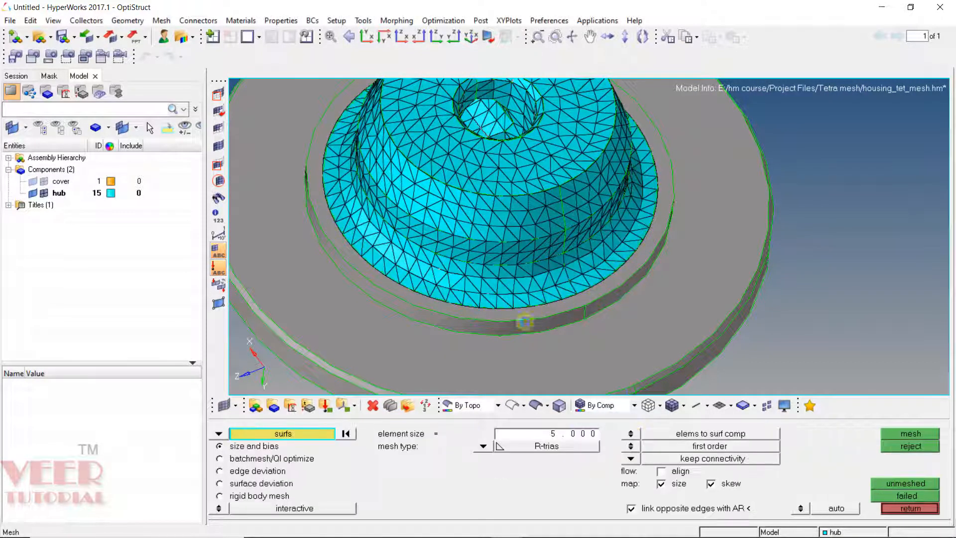
pyautogui.keyDown('ctrl'); pyautogui.scroll(5, 360, 269); pyautogui.keyUp('ctrl')
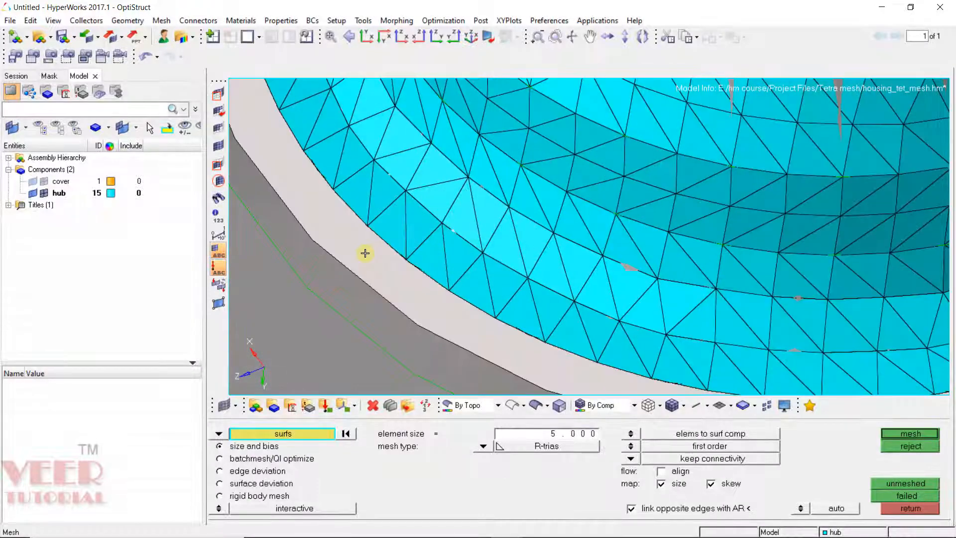
# Step: Select the short vertical wall around the hub's base, mesh it with 5 mm R-trias, and accept the mesh
pyautogui.keyDown('ctrl'); pyautogui.scroll(-4, 365, 253); pyautogui.keyUp('ctrl')
pyautogui.keyDown('ctrl'); pyautogui.moveTo(382, 293); pyautogui.dragTo(380, 241); pyautogui.keyUp('ctrl')
pyautogui.keyDown('ctrl'); pyautogui.scroll(-3, 612, 301); pyautogui.keyUp('ctrl')
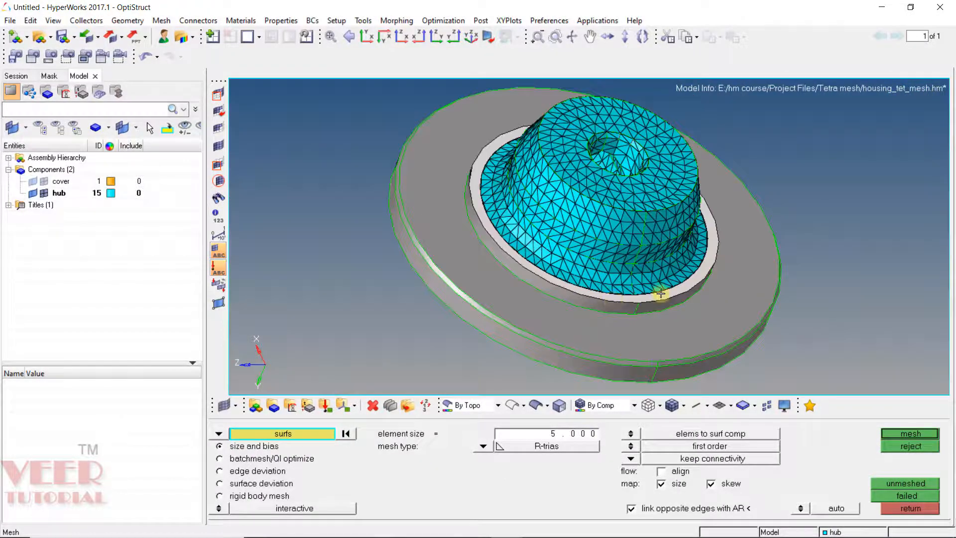
pyautogui.middleClick(661, 294)
pyautogui.keyDown('ctrl'); pyautogui.scroll(4, 662, 294); pyautogui.keyUp('ctrl')
pyautogui.middleClick(606, 321)
pyautogui.click(570, 330)
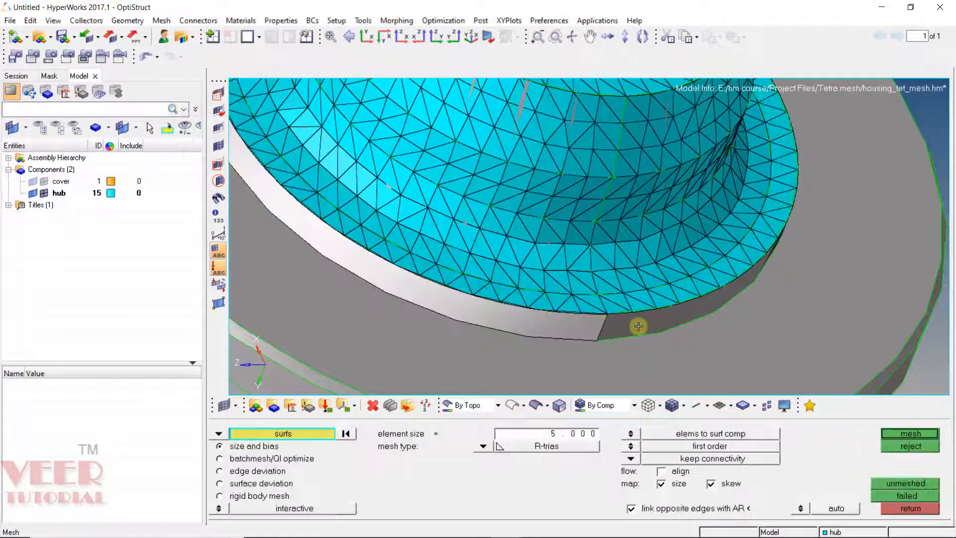
pyautogui.click(638, 326)
pyautogui.middleClick(633, 327)
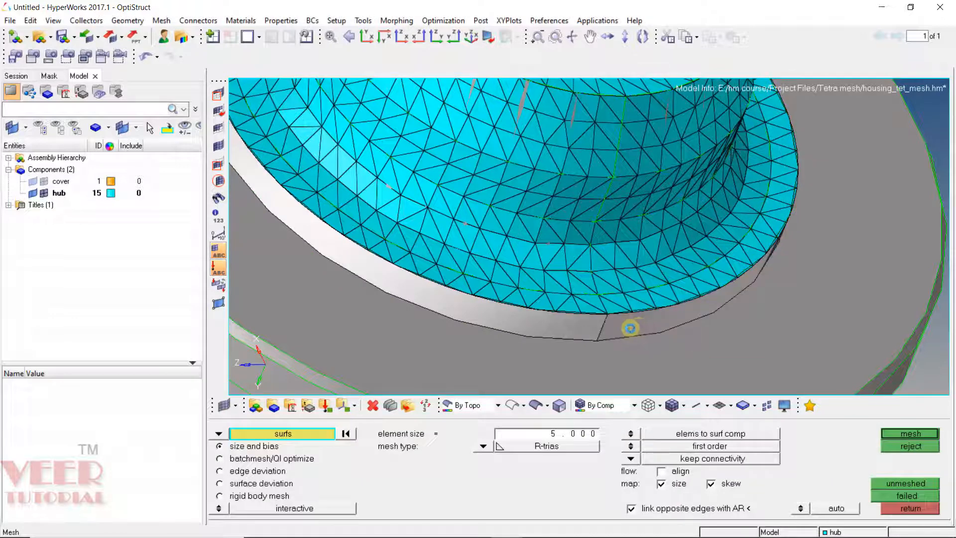
pyautogui.click(605, 322)
pyautogui.middleClick(618, 335)
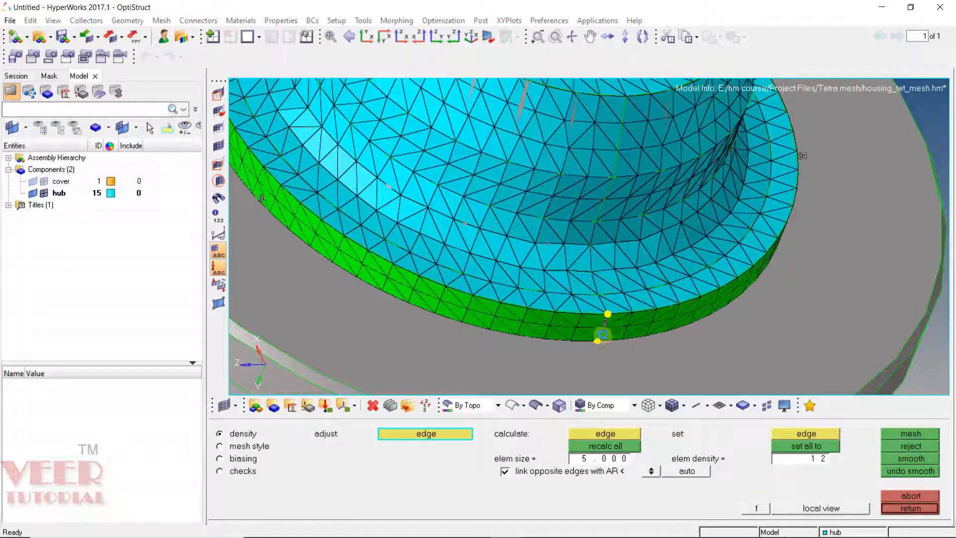
pyautogui.middleClick(600, 335)
# Step: Select the top face of the base flange, mesh it with 5 mm R-trias, and accept it
pyautogui.keyDown('ctrl'); pyautogui.scroll(-4, 430, 281); pyautogui.keyUp('ctrl')
pyautogui.keyDown('ctrl'); pyautogui.moveTo(422, 281); pyautogui.dragTo(492, 253); pyautogui.keyUp('ctrl')
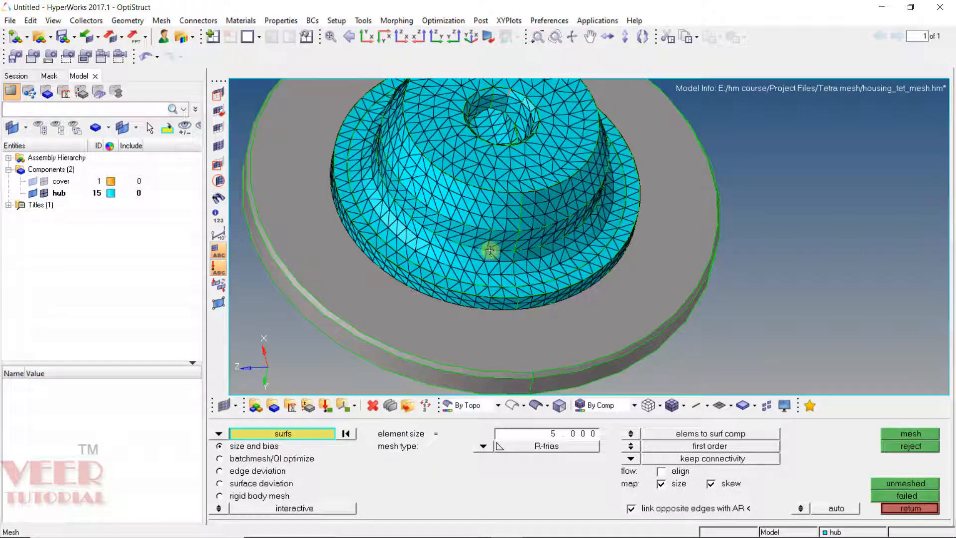
pyautogui.click(510, 330)
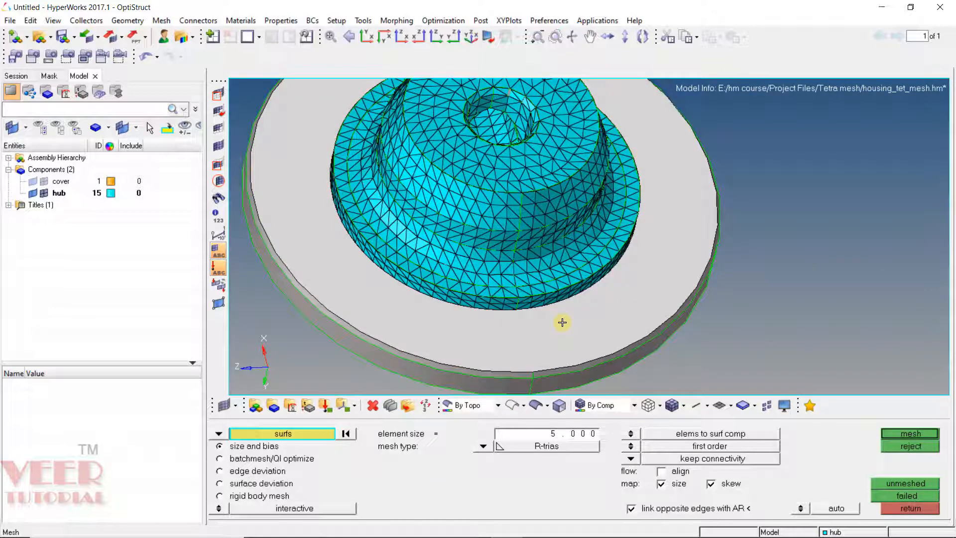
pyautogui.scroll(-3, 577, 294)
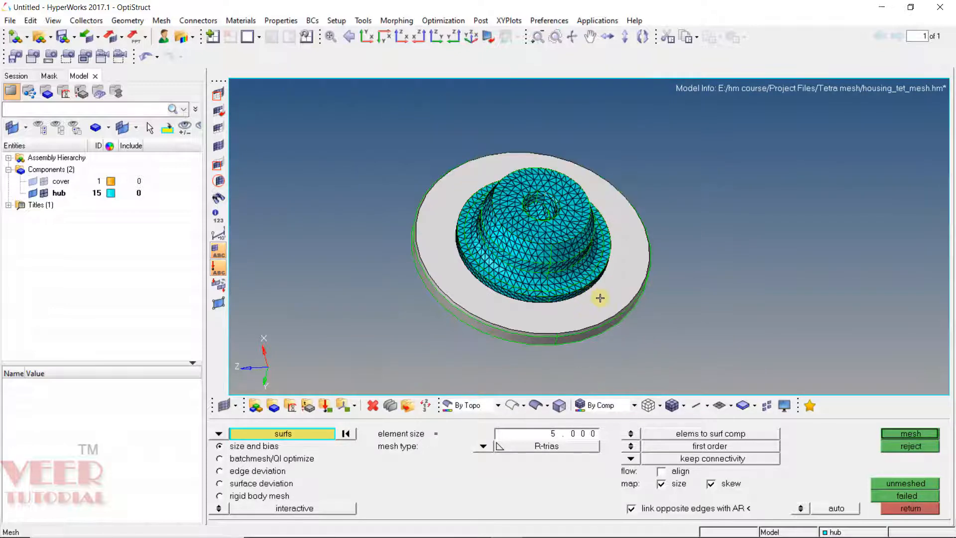
pyautogui.middleClick(601, 303)
pyautogui.middleClick(607, 337)
# Step: Select the thin step wall at the flange's upper edge, mesh it with 5 mm R-trias, and accept
pyautogui.scroll(5, 546, 305)
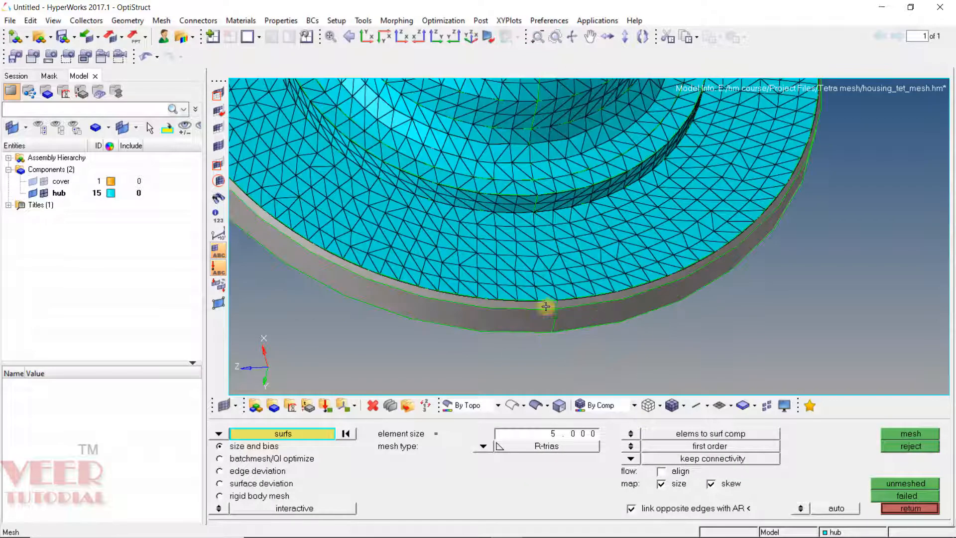
pyautogui.click(546, 304)
pyautogui.click(629, 289)
pyautogui.middleClick(629, 290)
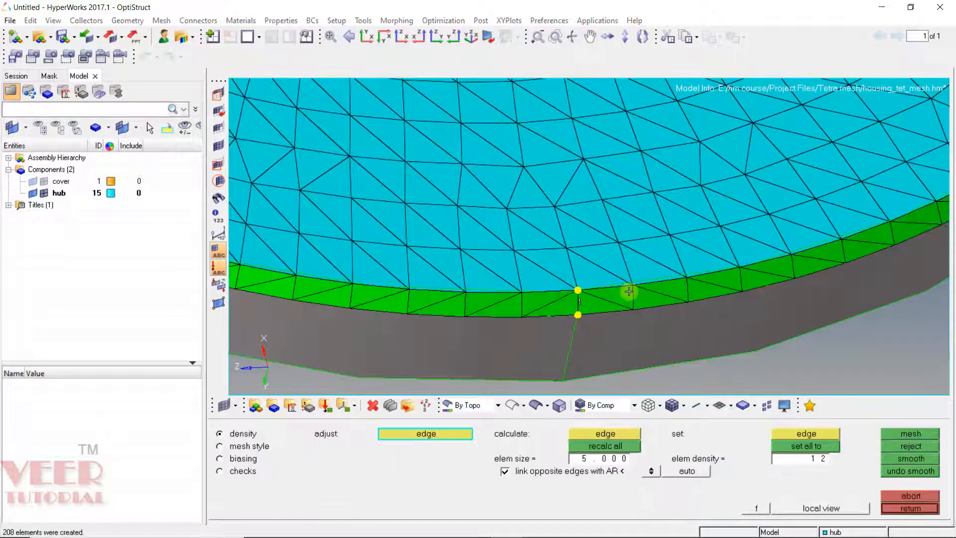
pyautogui.middleClick(618, 296)
# Step: Select the flange's outer side wall surfaces, mesh them with 5 mm R-trias, and accept the mesh
pyautogui.keyDown('ctrl'); pyautogui.scroll(-6, 606, 300); pyautogui.keyUp('ctrl')
pyautogui.keyDown('ctrl'); pyautogui.moveTo(607, 300); pyautogui.dragTo(535, 228); pyautogui.keyUp('ctrl')
pyautogui.keyDown('ctrl'); pyautogui.scroll(4, 589, 303); pyautogui.keyUp('ctrl')
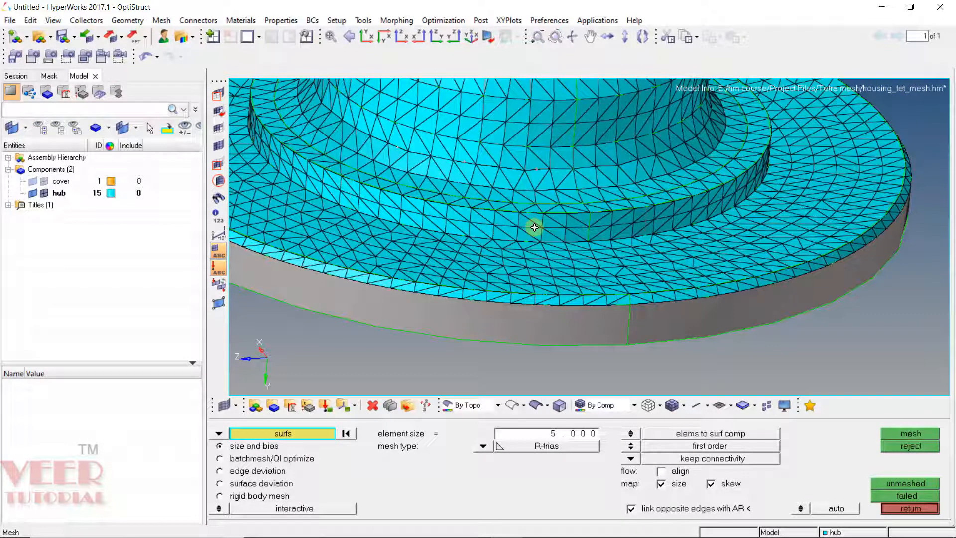
pyautogui.click(596, 322)
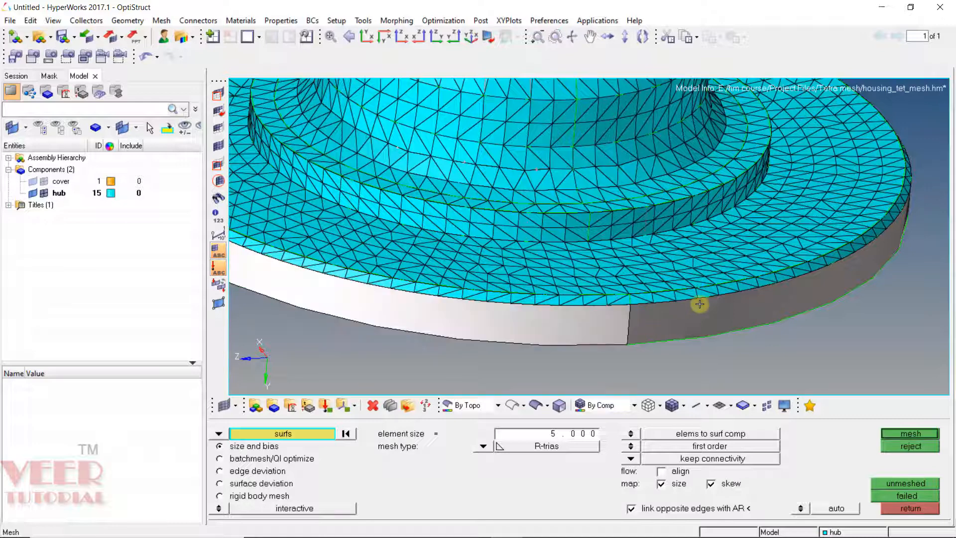
pyautogui.click(699, 304)
pyautogui.middleClick(699, 305)
pyautogui.middleClick(667, 319)
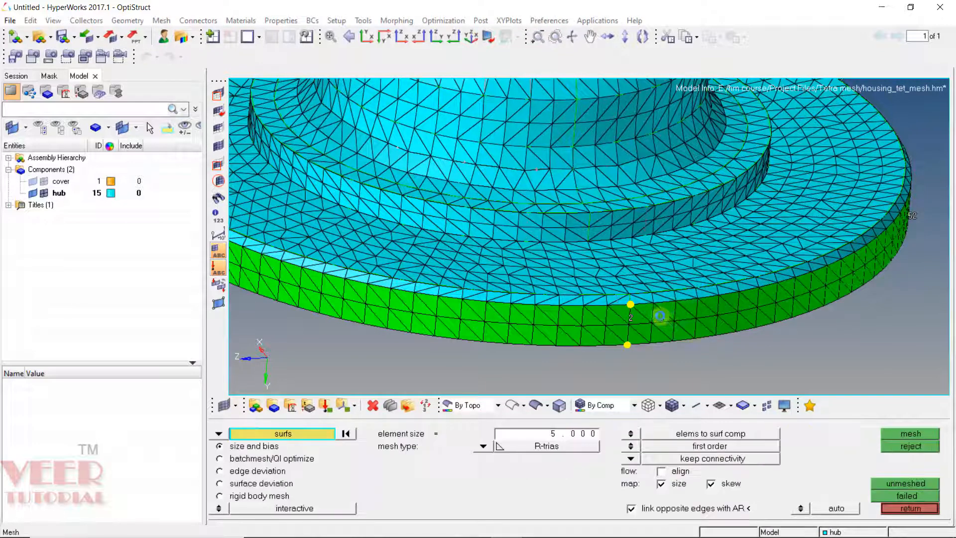
# Step: Select the underside faces of the flange and the bottom boss, mesh them with 5 mm R-trias, and accept
pyautogui.keyDown('ctrl'); pyautogui.scroll(-6, 586, 260); pyautogui.keyUp('ctrl')
pyautogui.keyDown('ctrl'); pyautogui.moveTo(527, 296); pyautogui.dragTo(679, 237); pyautogui.keyUp('ctrl')
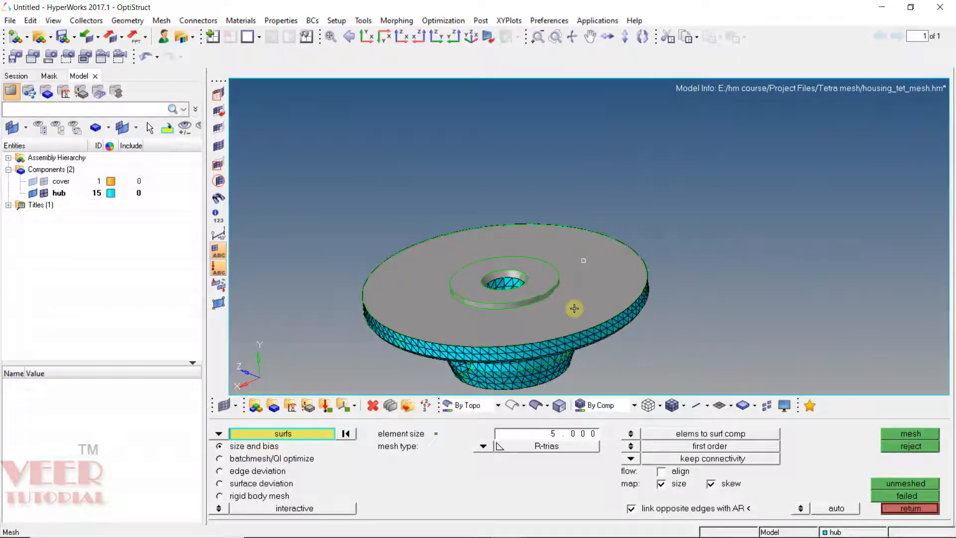
pyautogui.keyDown('ctrl'); pyautogui.scroll(5, 531, 264); pyautogui.keyUp('ctrl')
pyautogui.keyDown('ctrl'); pyautogui.scroll(-5, 523, 294); pyautogui.keyUp('ctrl')
pyautogui.keyDown('ctrl'); pyautogui.scroll(5, 508, 288); pyautogui.keyUp('ctrl')
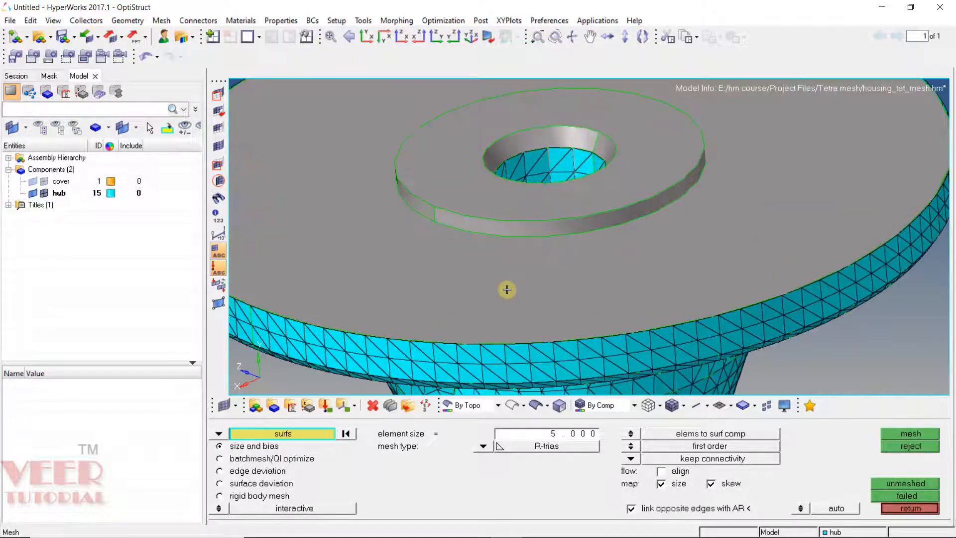
pyautogui.click(472, 250)
pyautogui.click(454, 217)
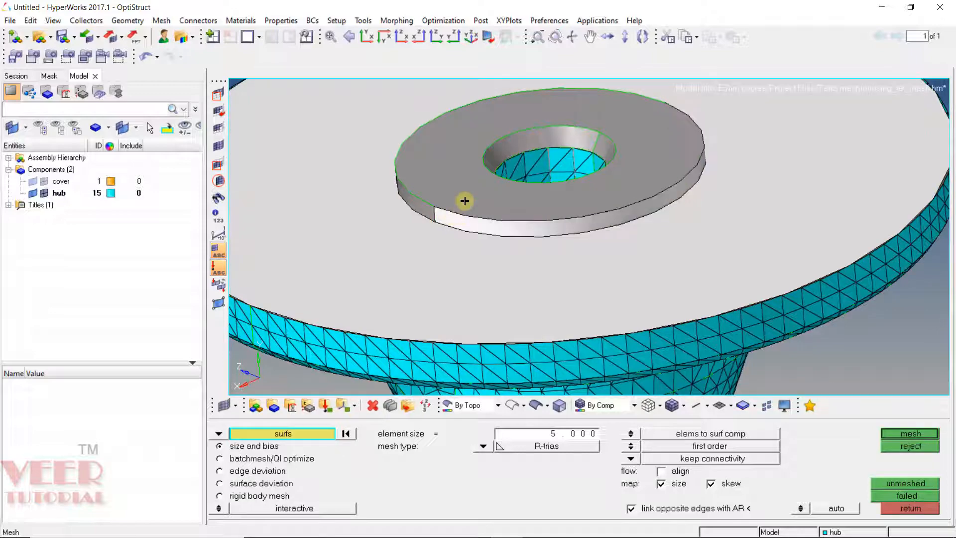
pyautogui.click(465, 201)
pyautogui.click(422, 205)
pyautogui.middleClick(486, 251)
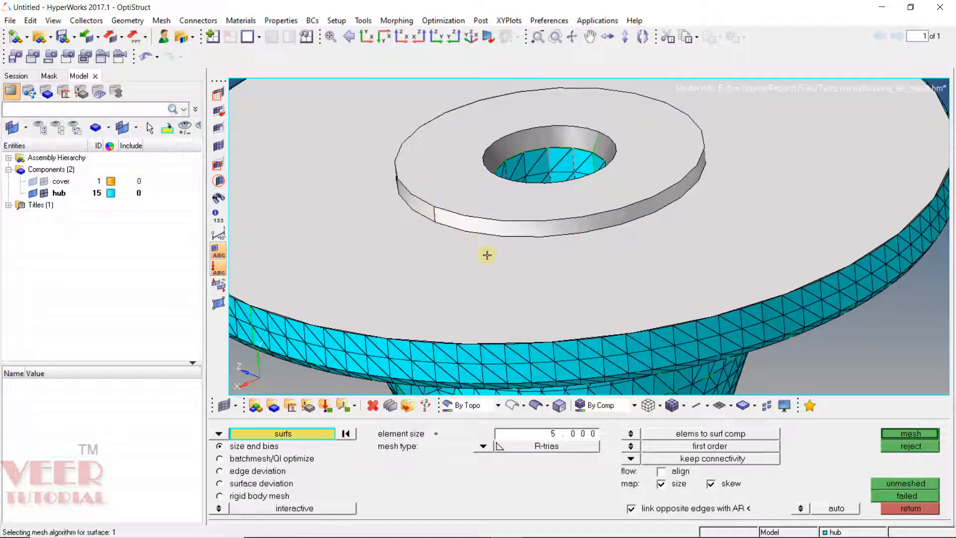
pyautogui.middleClick(526, 293)
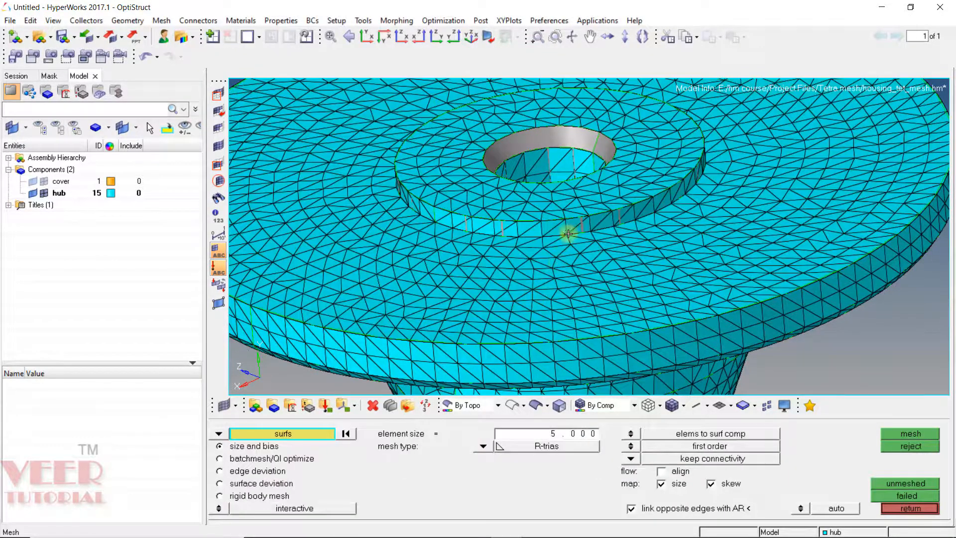
# Step: Select the inner wall of the bottom boss hole, mesh it with 5 mm R-trias, and accept the mesh
pyautogui.scroll(-4, 588, 210)
pyautogui.scroll(5, 603, 187)
pyautogui.scroll(3, 474, 199)
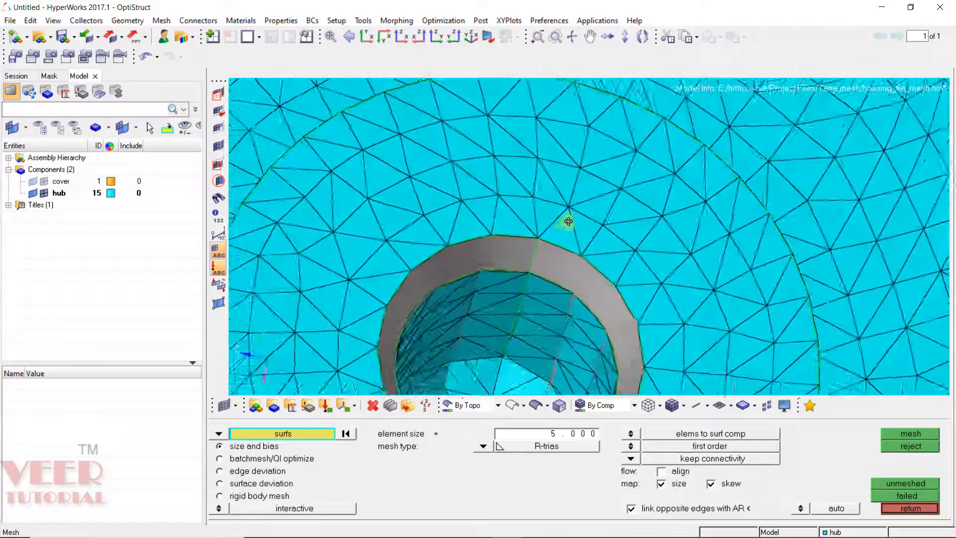
pyautogui.click(575, 274)
pyautogui.click(501, 247)
pyautogui.middleClick(500, 248)
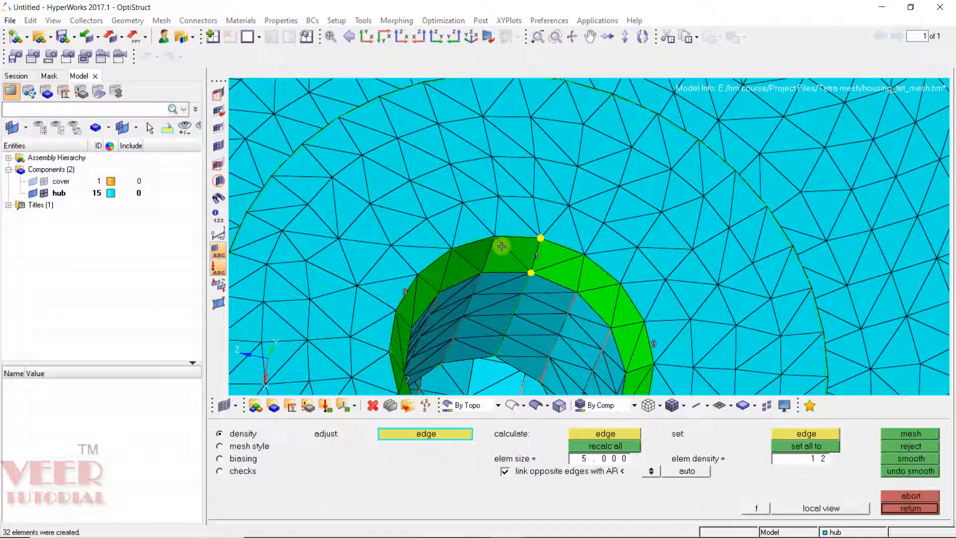
pyautogui.middleClick(488, 234)
# Step: Check all displayed elements for free edges and duplicate nodes at 0.100 tolerance, then leave the edges panel
pyautogui.scroll(-6, 466, 209)
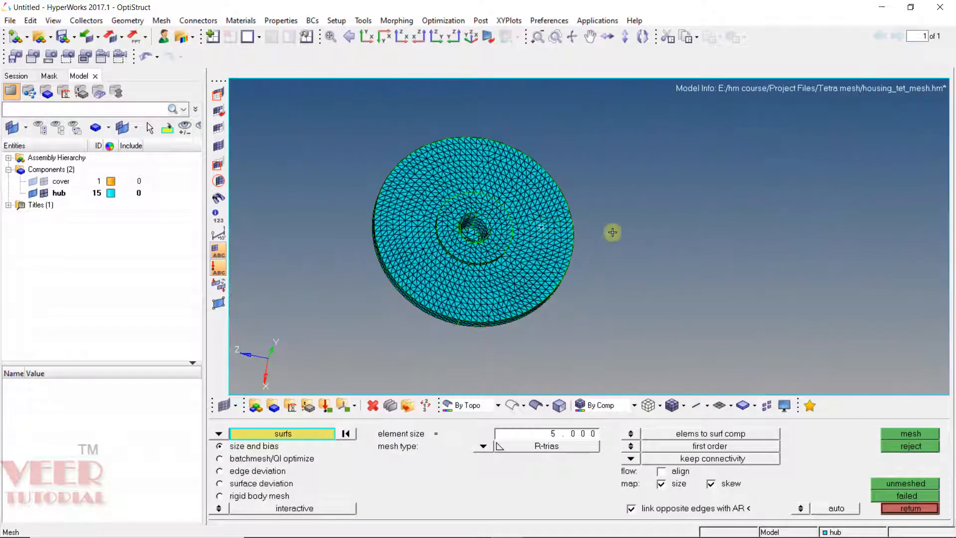
pyautogui.keyDown('ctrl'); pyautogui.moveTo(613, 231); pyautogui.dragTo(545, 148); pyautogui.keyUp('ctrl')
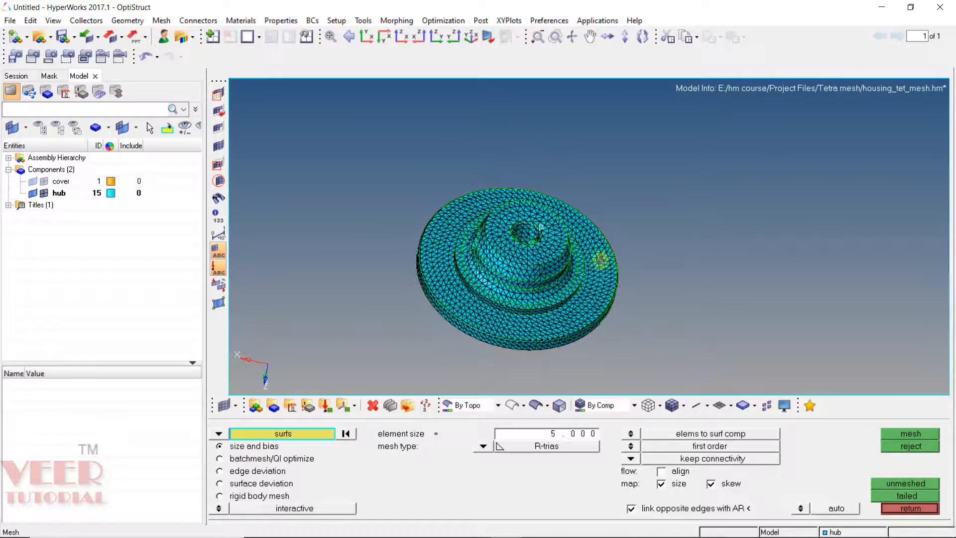
pyautogui.scroll(3, 560, 290)
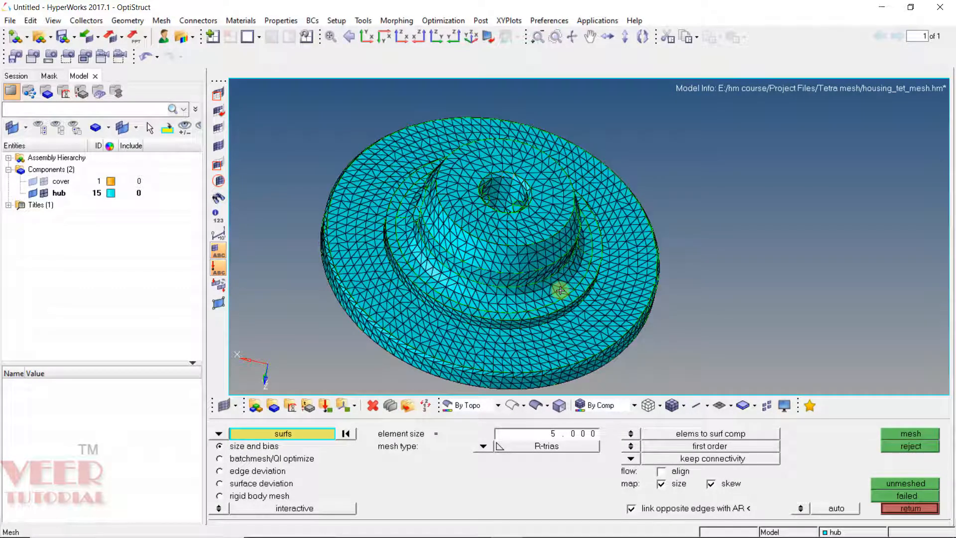
pyautogui.scroll(-3, 545, 205)
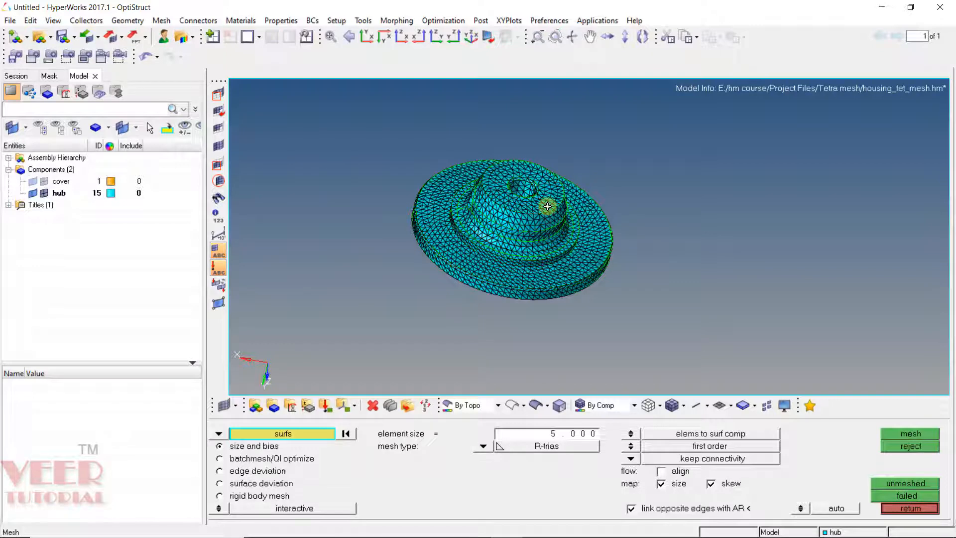
pyautogui.hotkey('shift', 'F3')
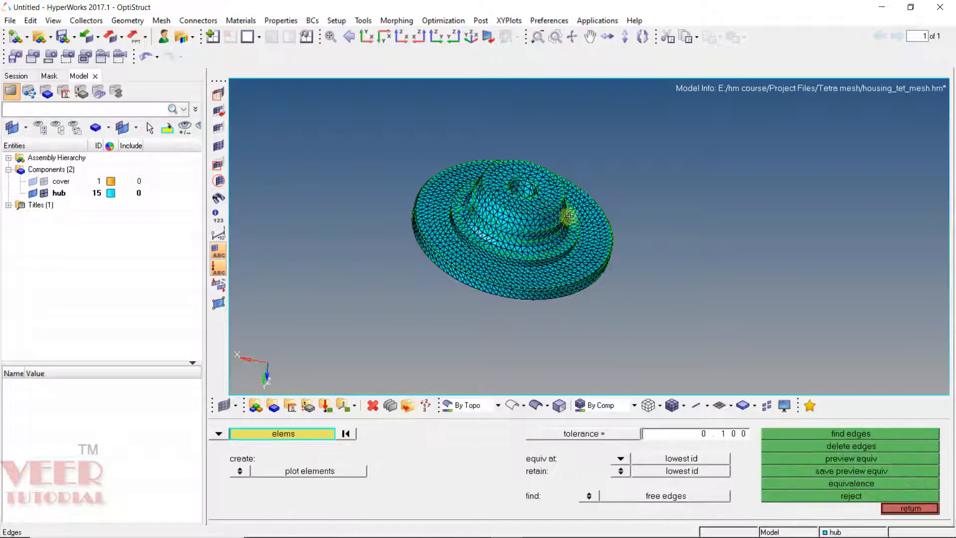
pyautogui.click(296, 433)
pyautogui.click(299, 458)
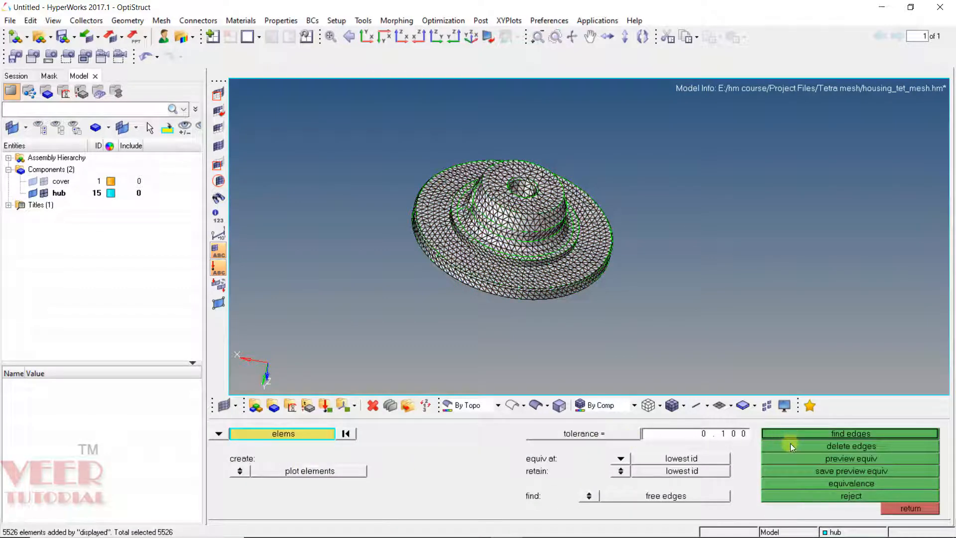
pyautogui.click(719, 435)
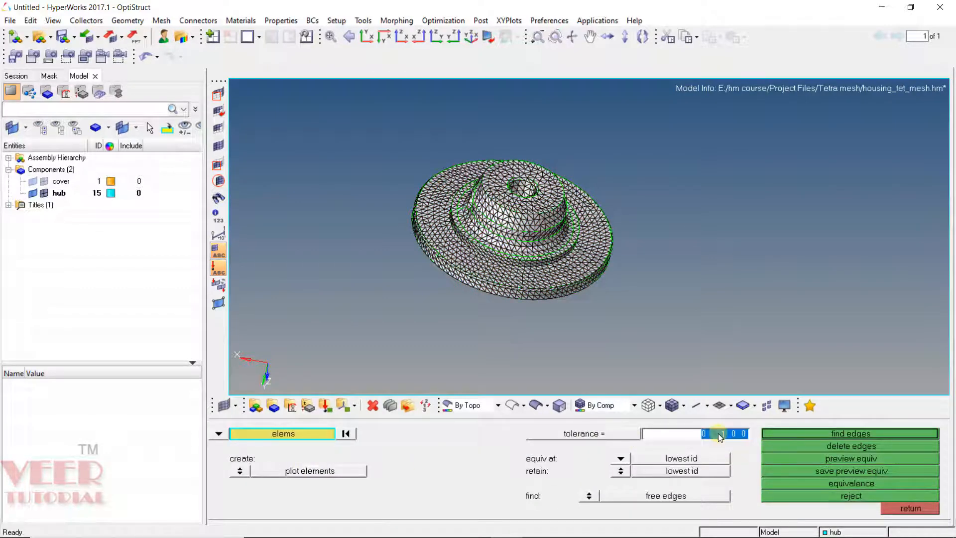
pyautogui.click(847, 458)
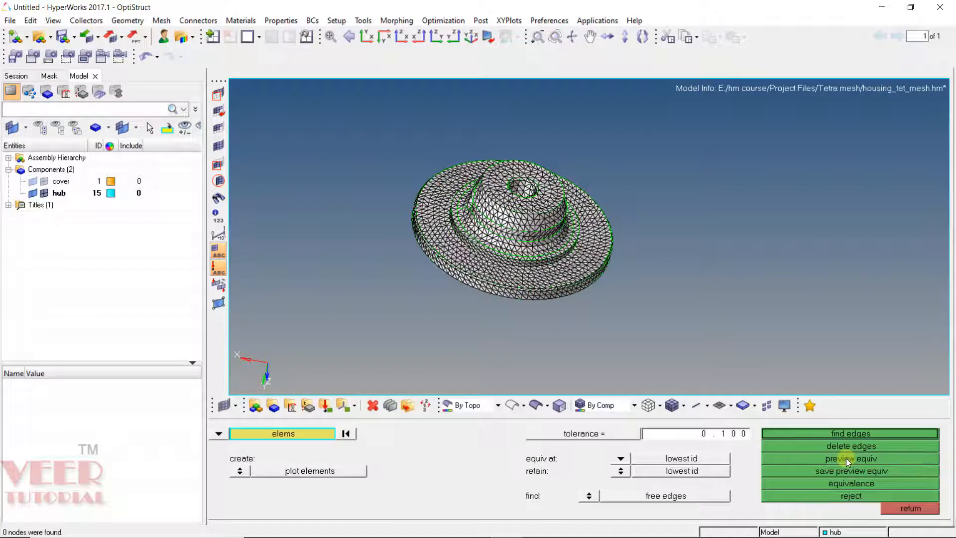
pyautogui.click(851, 434)
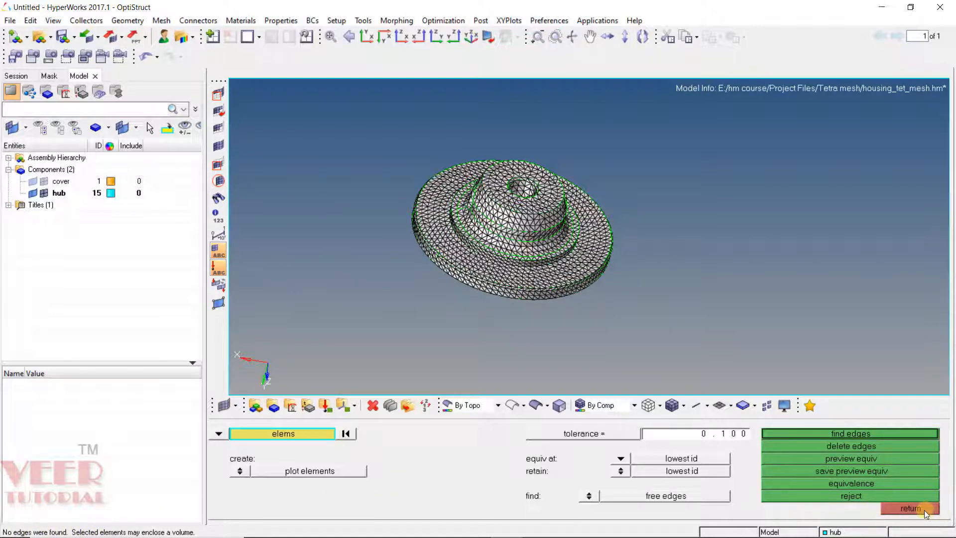
pyautogui.click(911, 508)
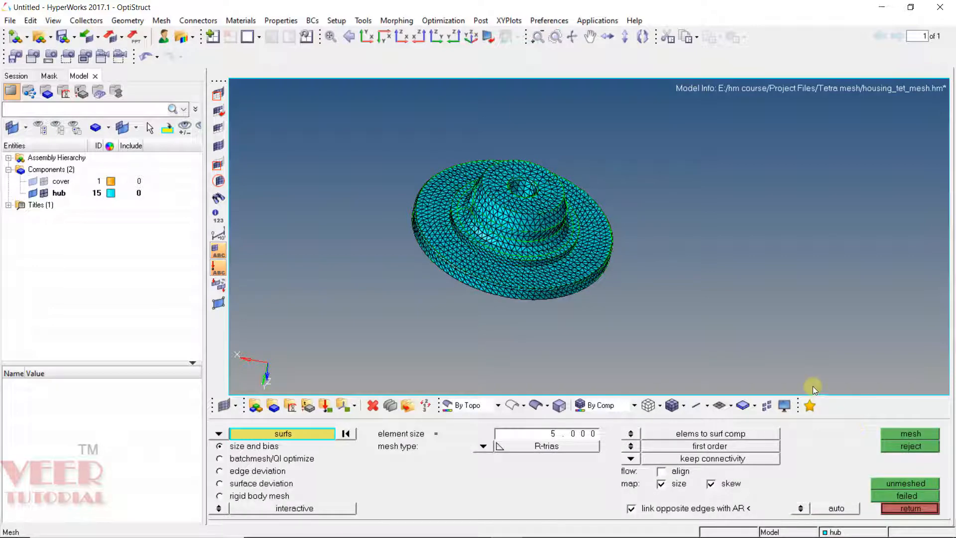
# Step: Open the Tetramesh tool and create a new component named tetra
pyautogui.click(908, 509)
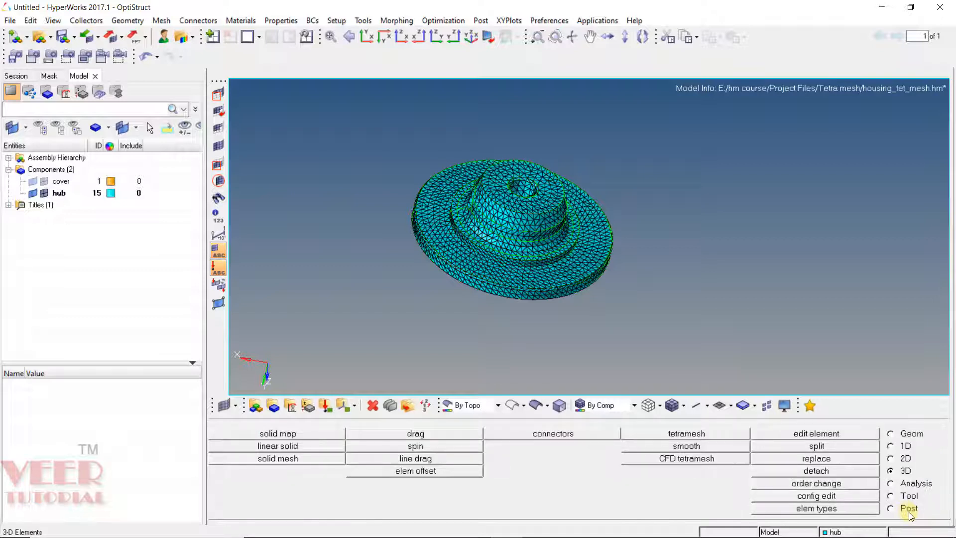
pyautogui.click(687, 433)
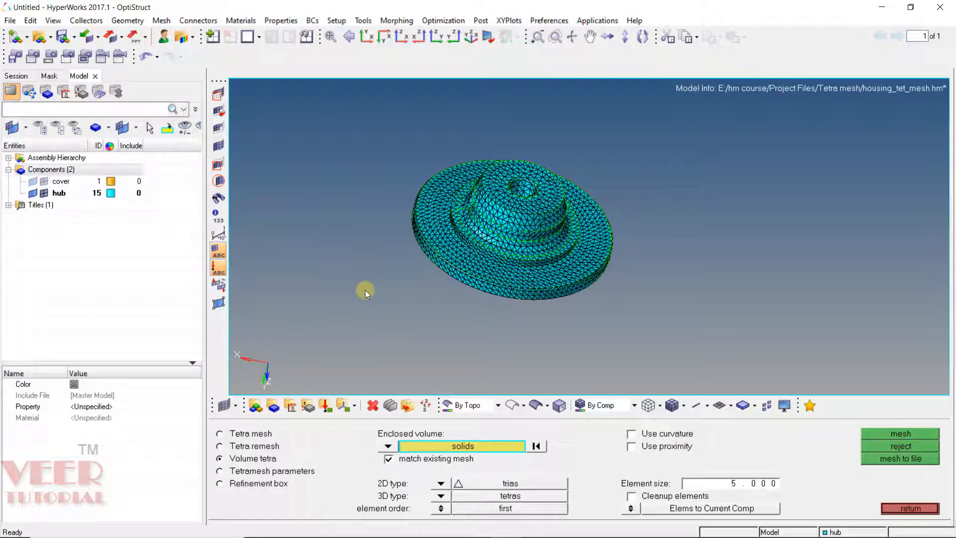
pyautogui.rightClick(64, 172)
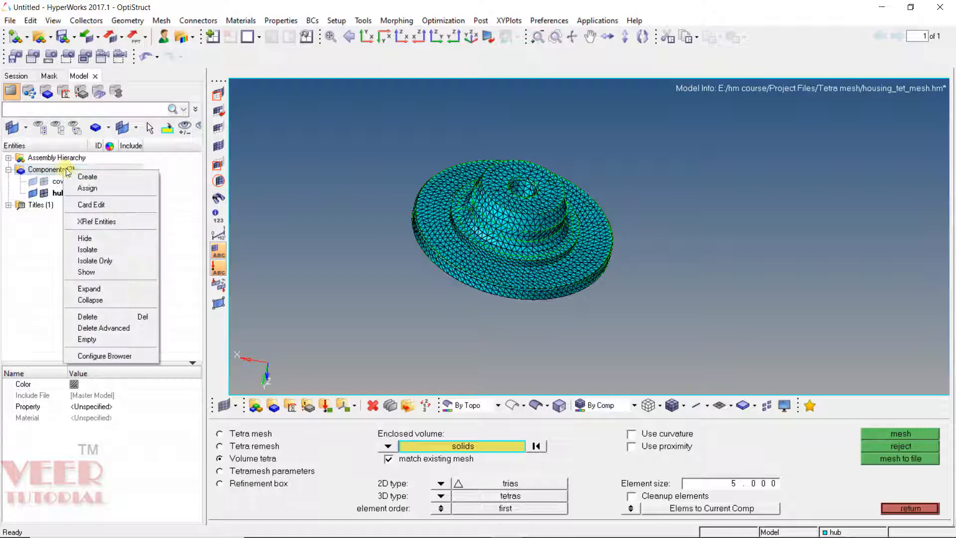
pyautogui.click(78, 177)
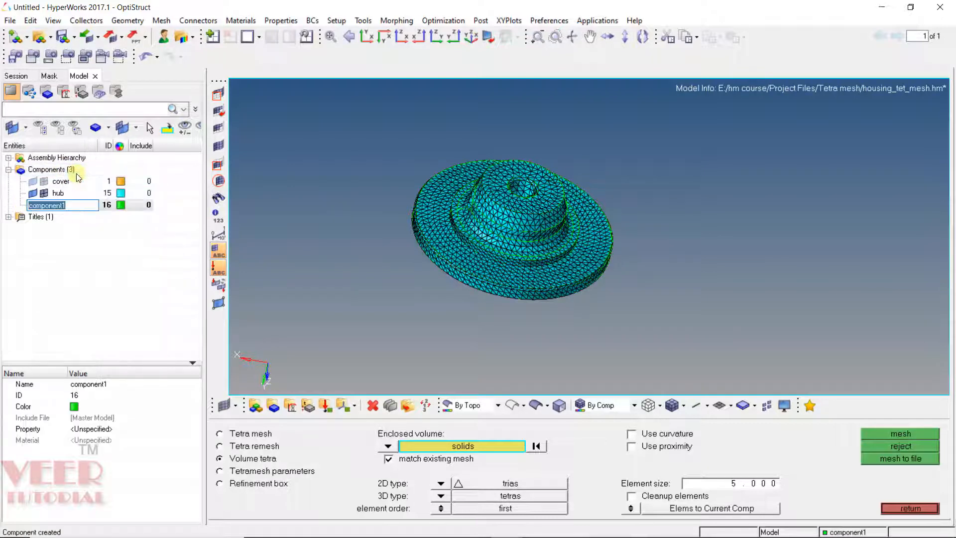
pyautogui.write('tetra')
pyautogui.press('Return')
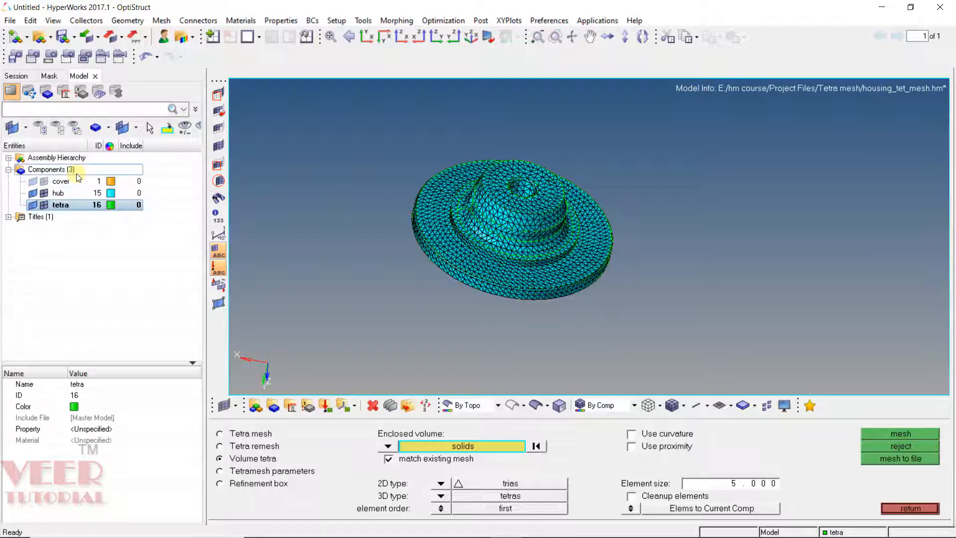
pyautogui.click(283, 217)
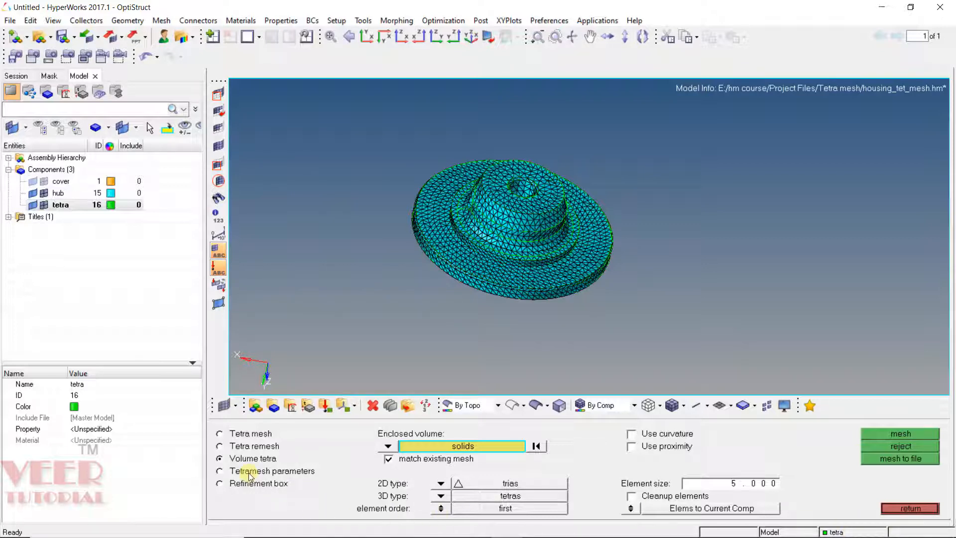
# Step: Set the tetramesh parameters to Optimize Mesh Quality with a tet collapse element quality target of 0.100
pyautogui.click(219, 471)
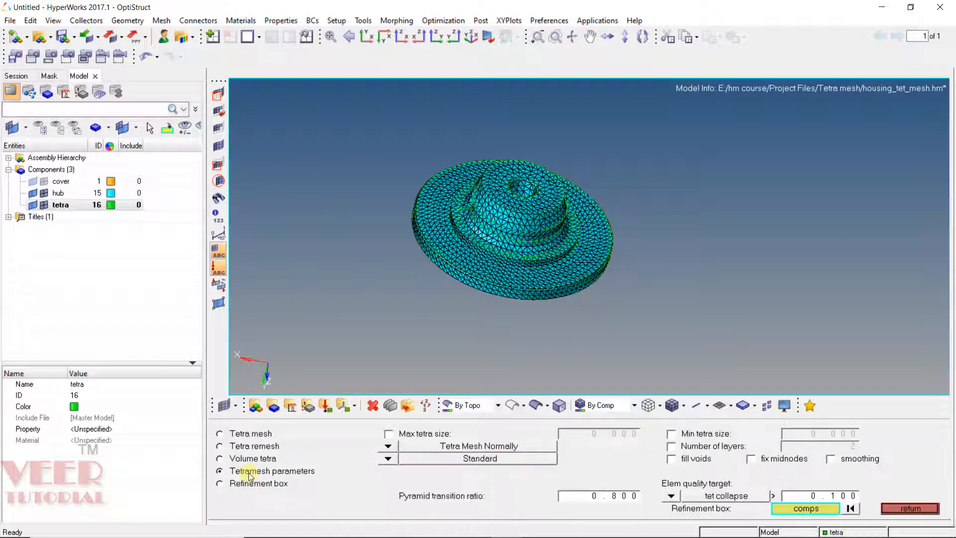
pyautogui.click(390, 450)
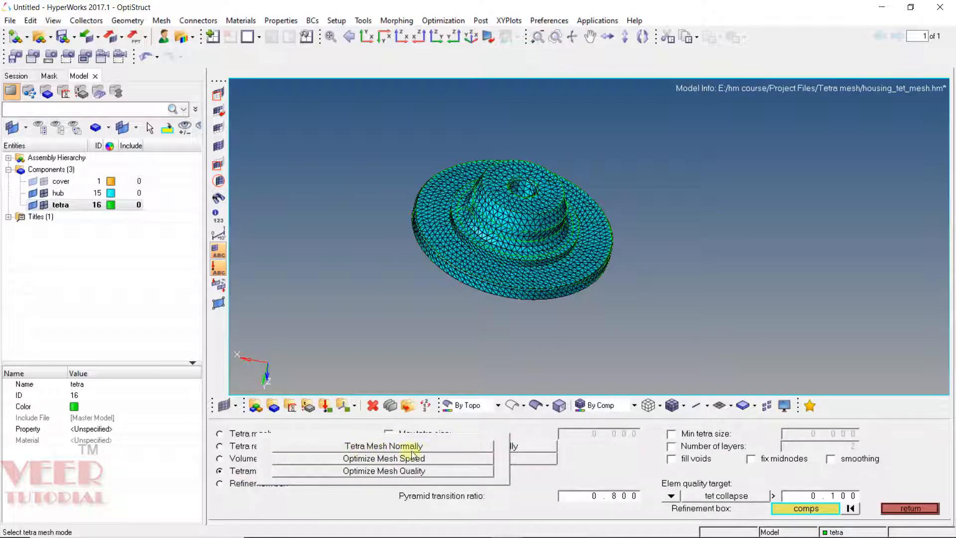
pyautogui.click(384, 471)
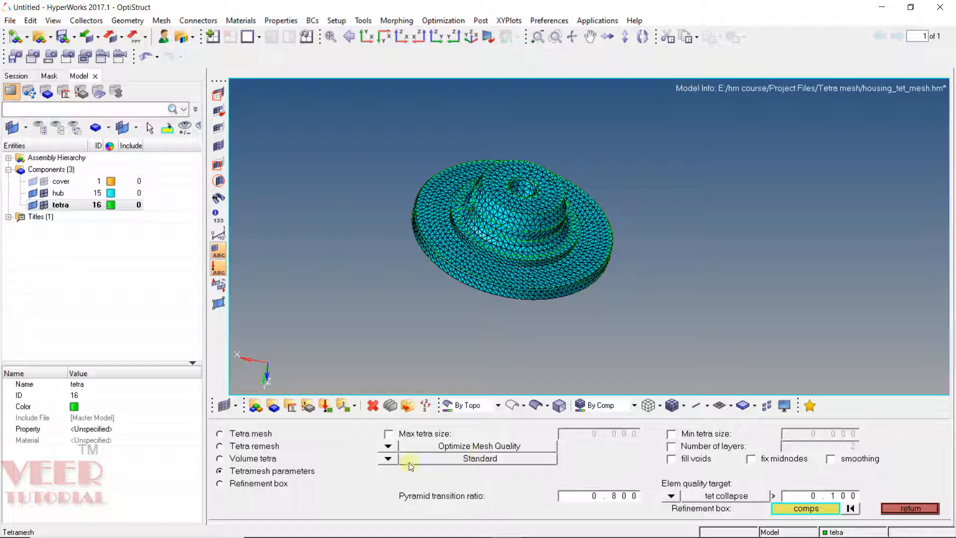
pyautogui.click(388, 458)
pyautogui.click(344, 456)
pyautogui.click(671, 495)
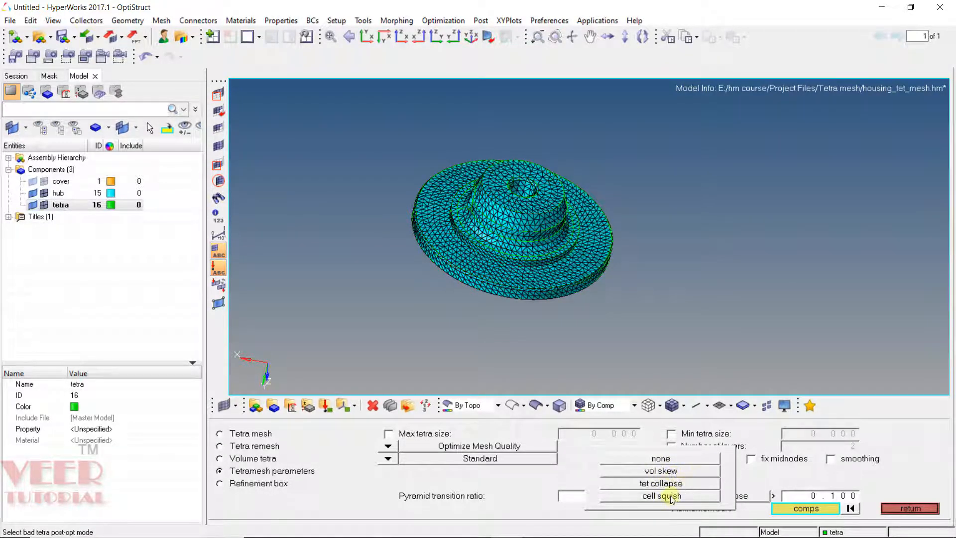
pyautogui.click(664, 487)
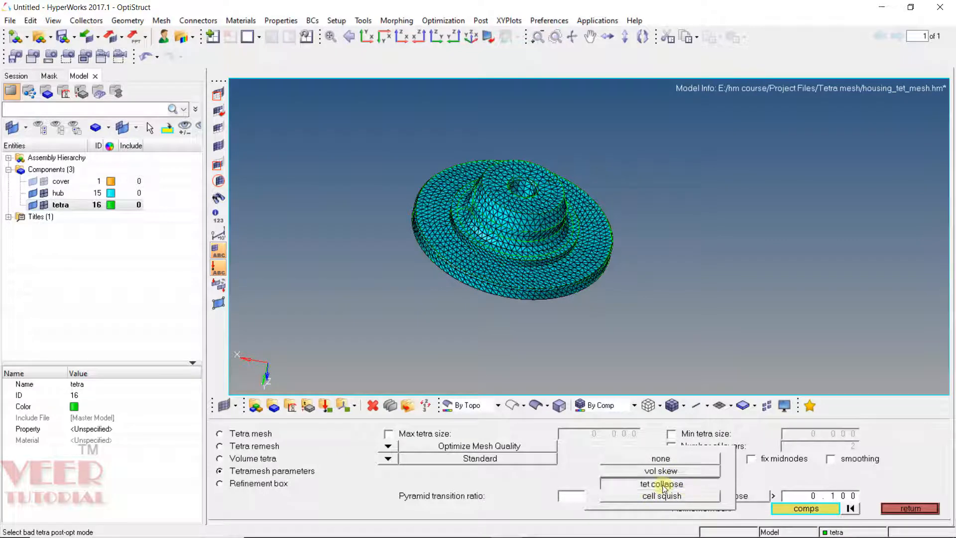
pyautogui.click(827, 497)
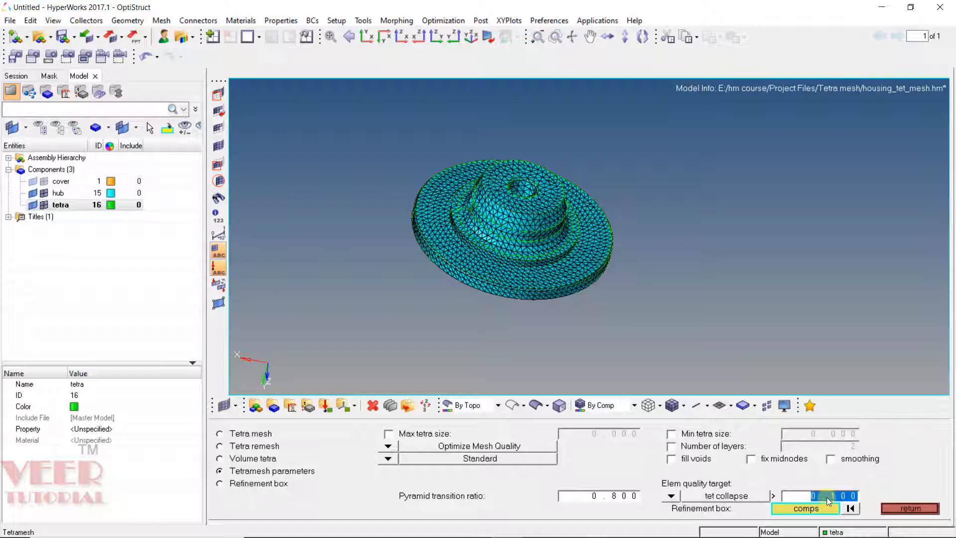
# Step: Tetra mesh the displayed surface elements as fixed trias, splitting quads into trias, and leave the tetramesh panel
pyautogui.click(249, 434)
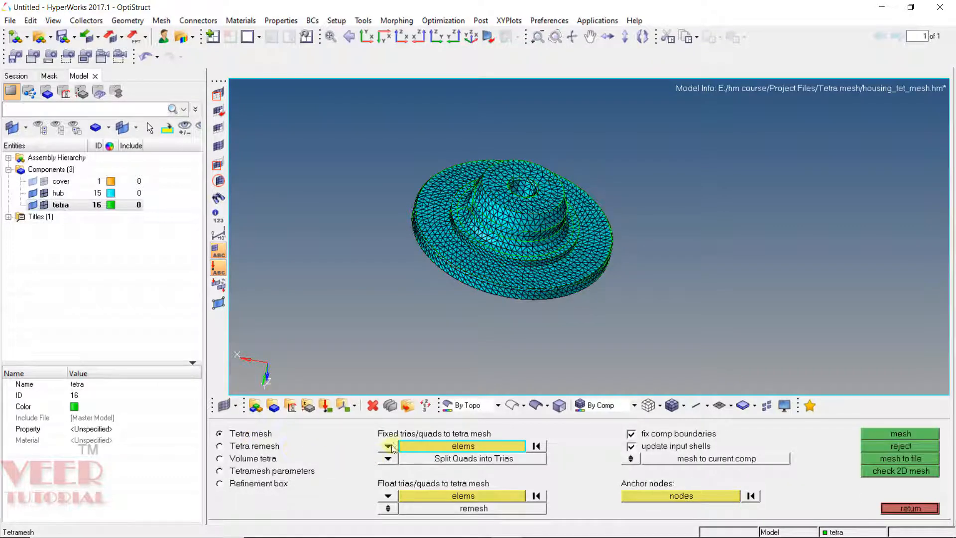
pyautogui.click(394, 444)
pyautogui.click(391, 446)
pyautogui.click(389, 458)
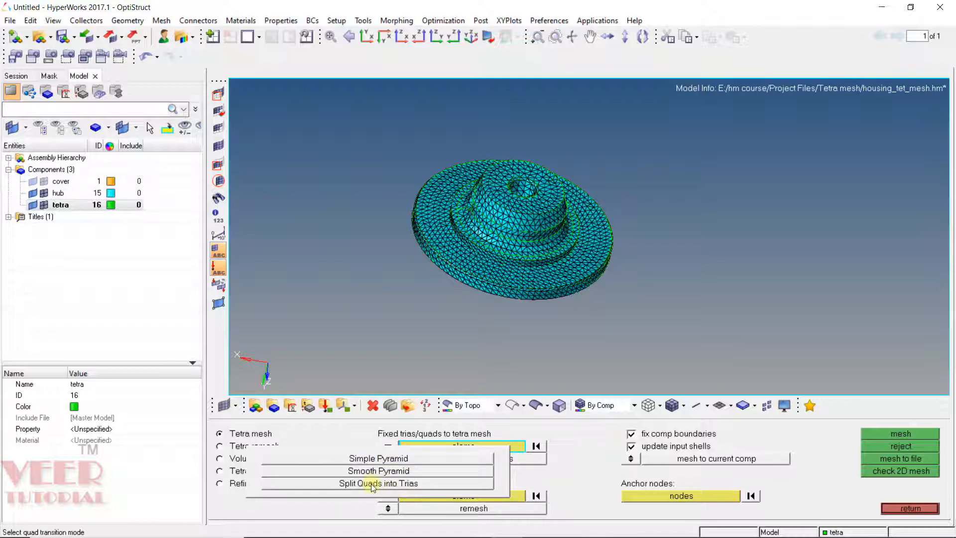
pyautogui.click(373, 484)
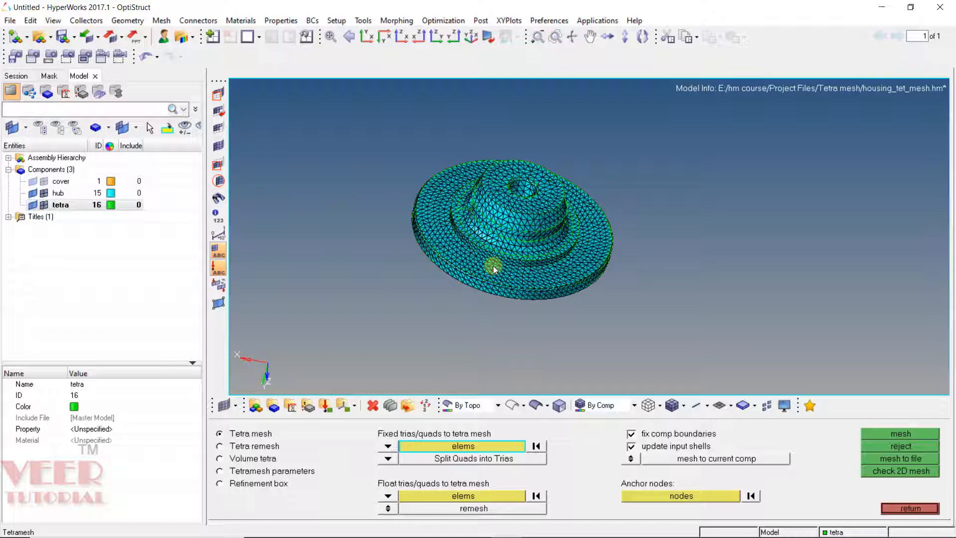
pyautogui.click(389, 496)
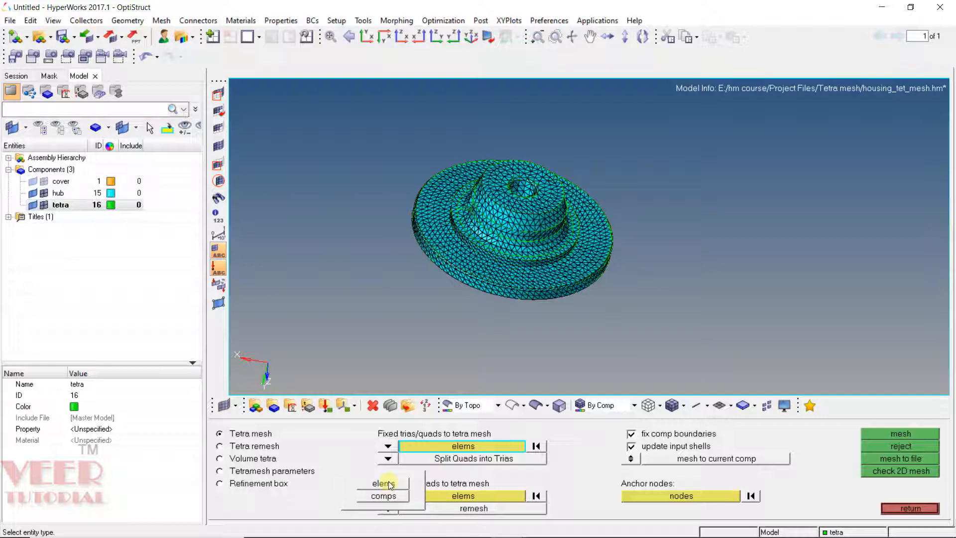
pyautogui.click(388, 482)
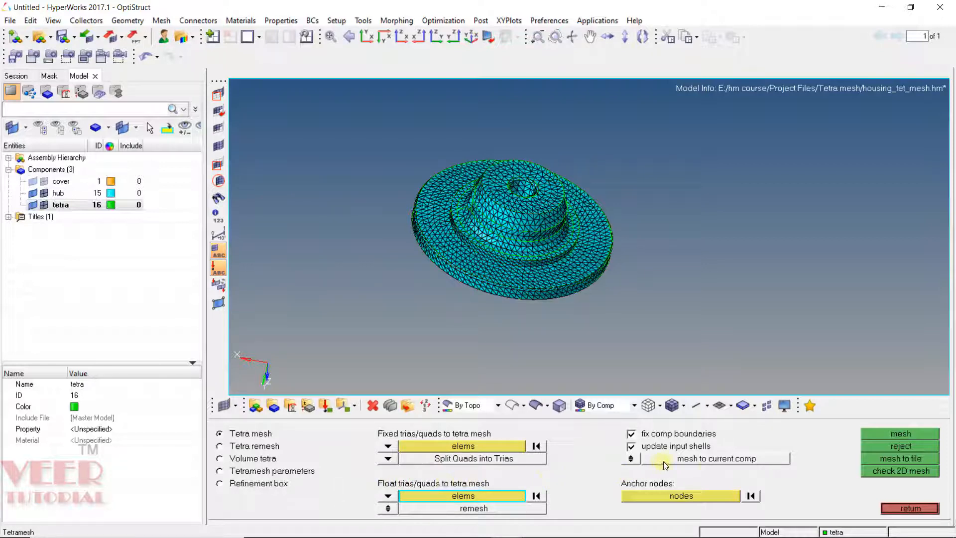
pyautogui.click(483, 446)
pyautogui.click(486, 447)
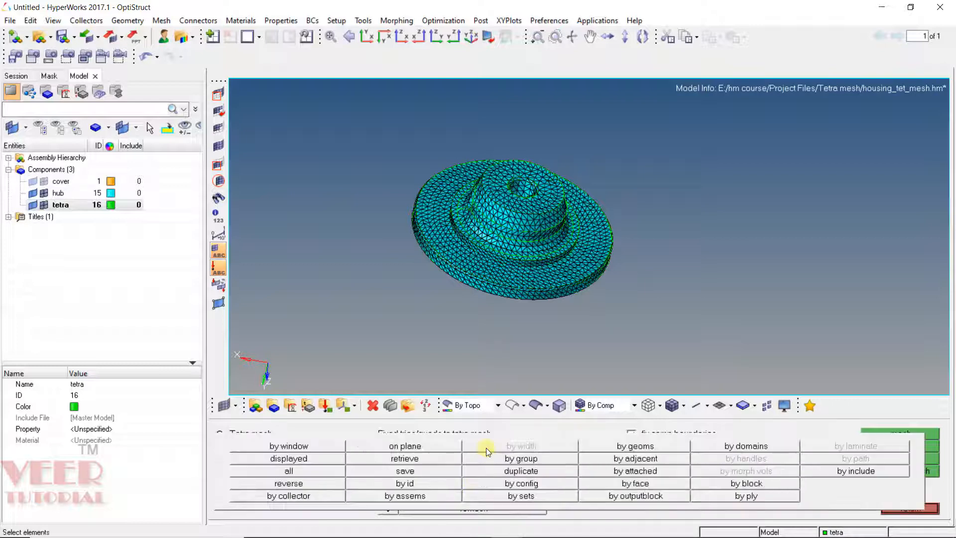
pyautogui.click(334, 457)
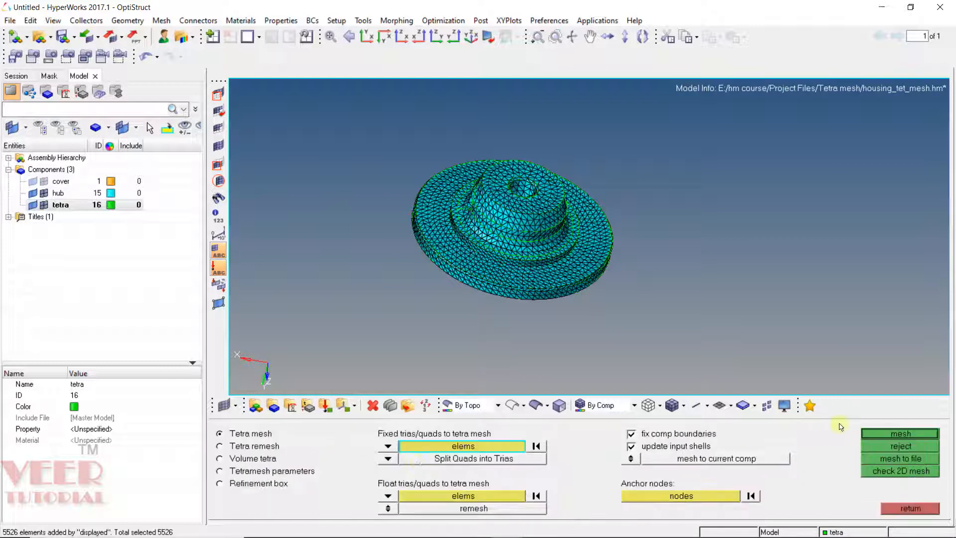
pyautogui.click(896, 434)
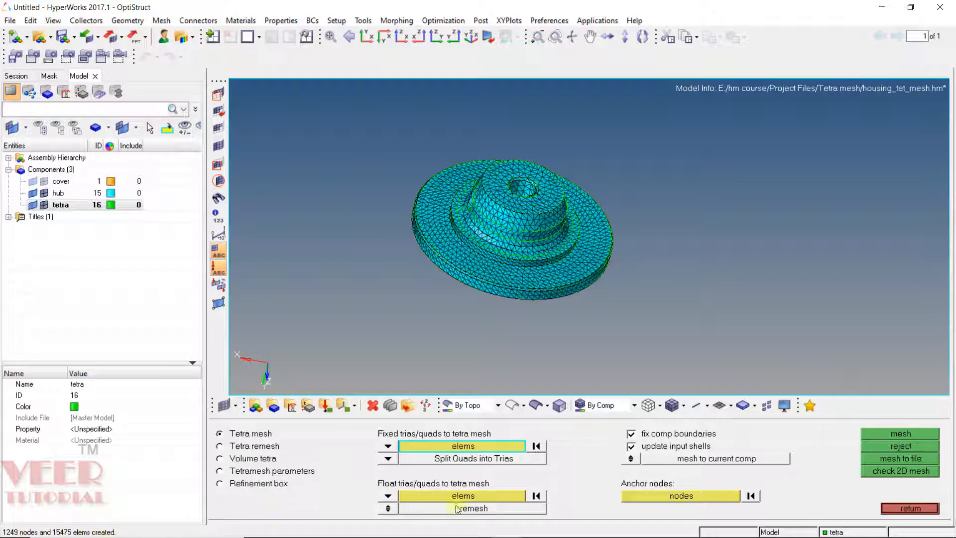
pyautogui.click(898, 509)
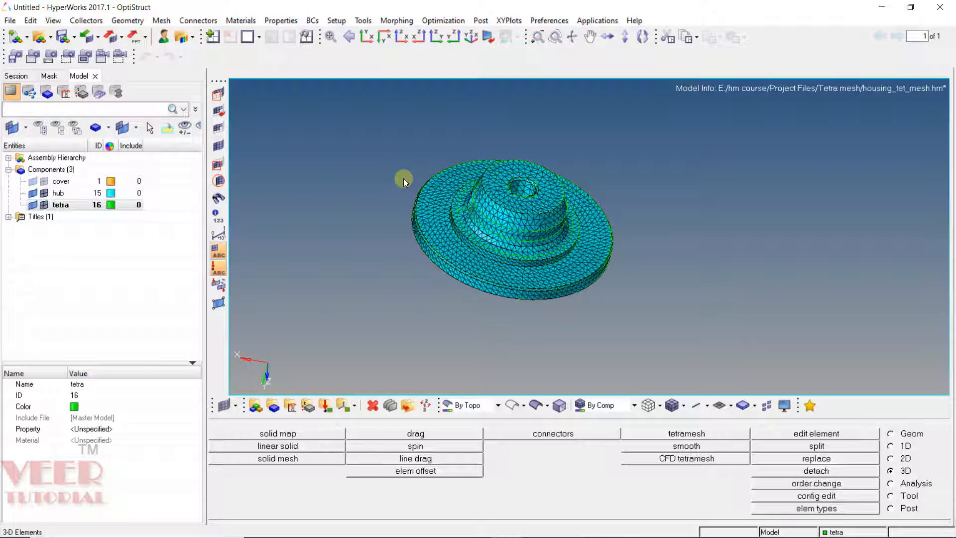
# Step: Hide the hub component, select the tetra component, and inspect the tetra mesh around the central boss
pyautogui.click(45, 192)
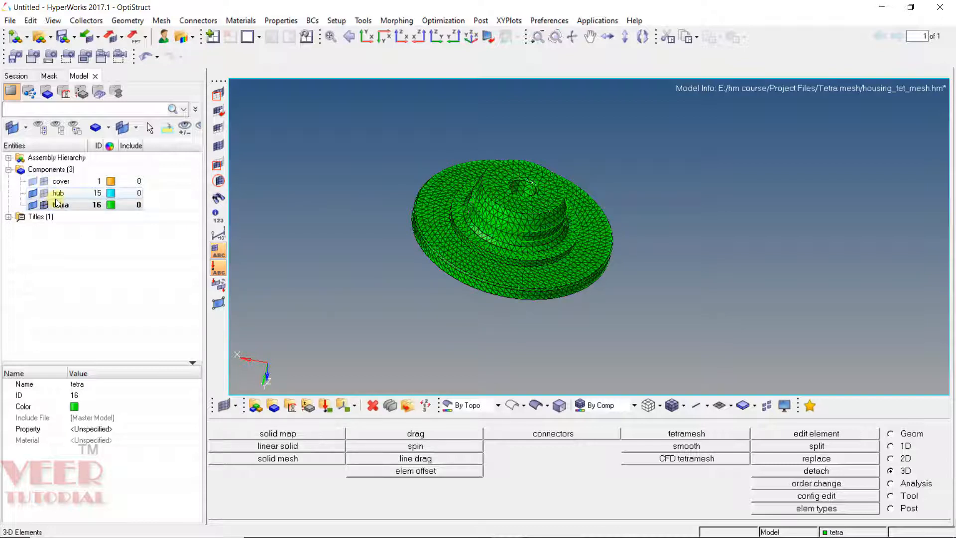
pyautogui.click(56, 204)
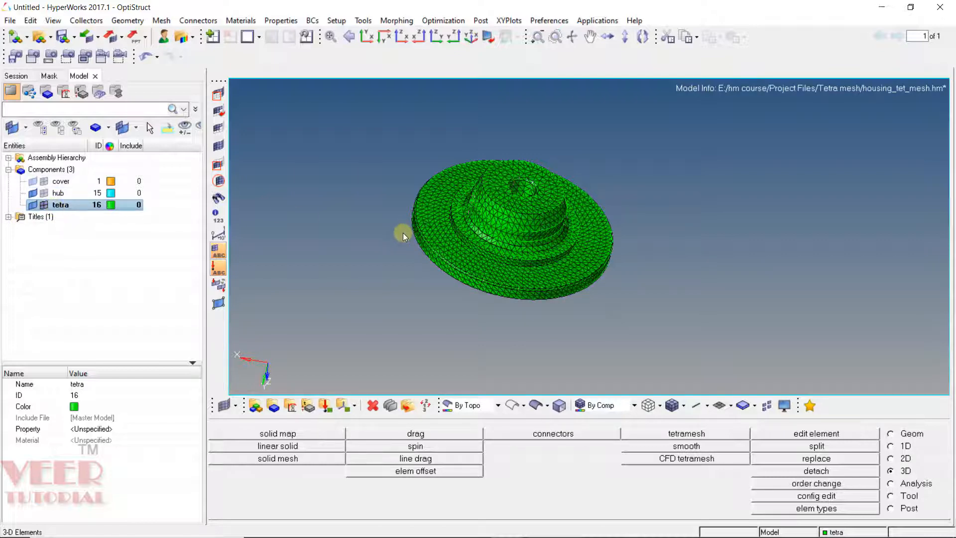
pyautogui.keyDown('ctrl'); pyautogui.moveTo(508, 171); pyautogui.dragTo(511, 247); pyautogui.keyUp('ctrl')
pyautogui.keyDown('ctrl'); pyautogui.scroll(5, 511, 247); pyautogui.keyUp('ctrl')
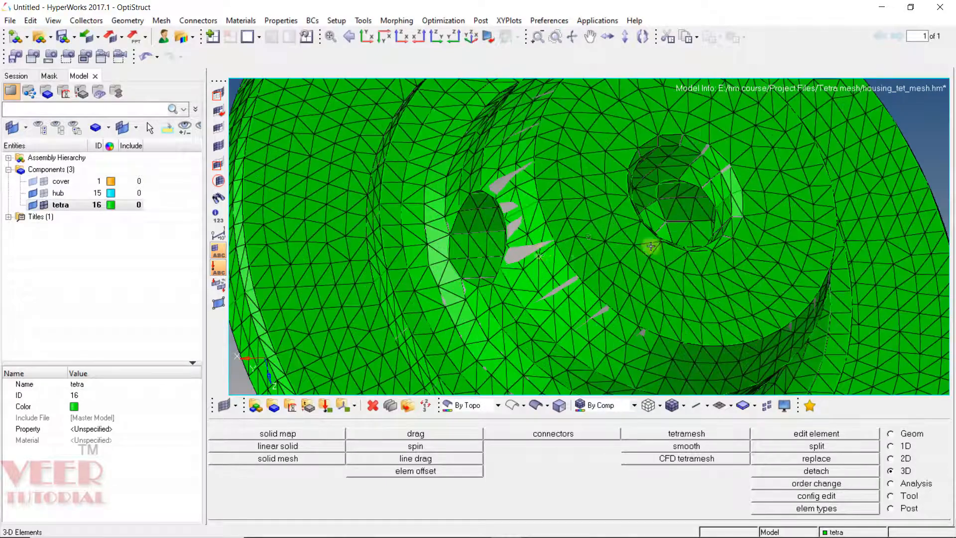
pyautogui.keyDown('ctrl'); pyautogui.moveTo(651, 246); pyautogui.dragTo(598, 214); pyautogui.keyUp('ctrl')
pyautogui.keyDown('ctrl'); pyautogui.scroll(-5, 572, 226); pyautogui.keyUp('ctrl')
pyautogui.keyDown('ctrl'); pyautogui.scroll(6, 624, 232); pyautogui.keyUp('ctrl')
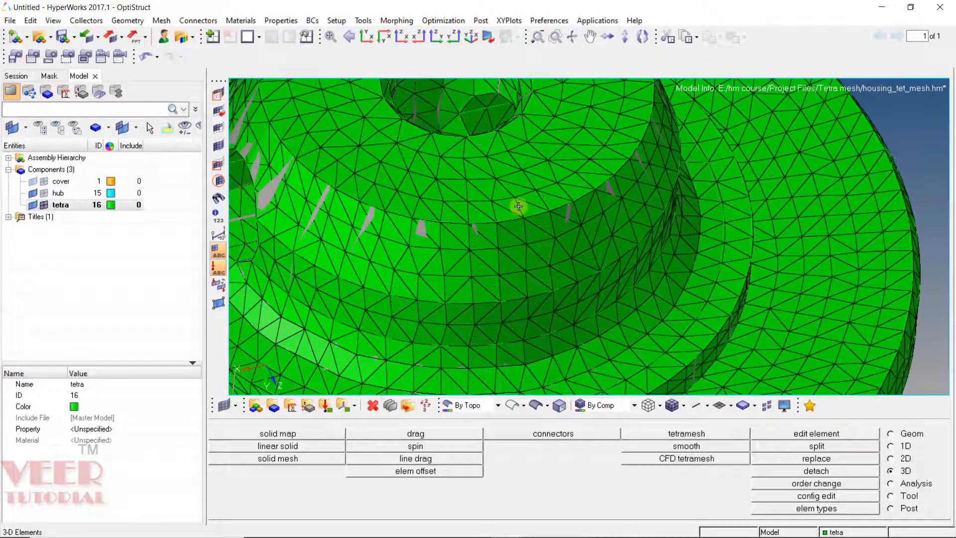
# Step: Isolate a single tetra element by masking it and reversing the mask to inspect it, then unmask all elements
pyautogui.press('F5')
pyautogui.click(345, 432)
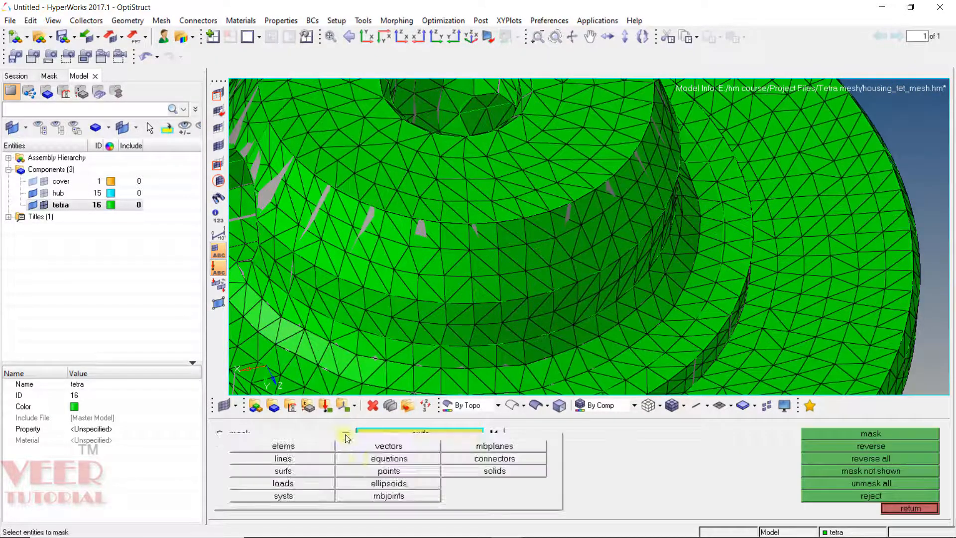
pyautogui.click(291, 449)
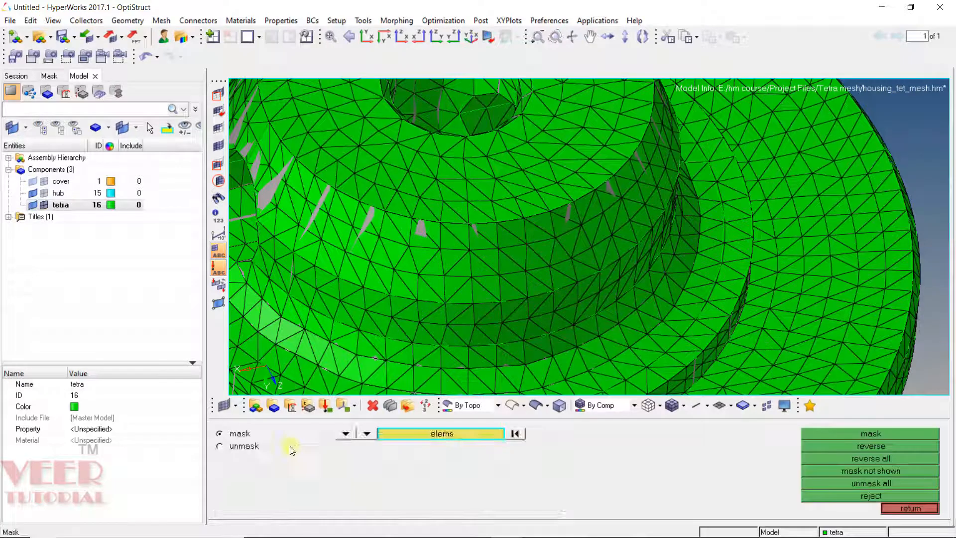
pyautogui.click(614, 406)
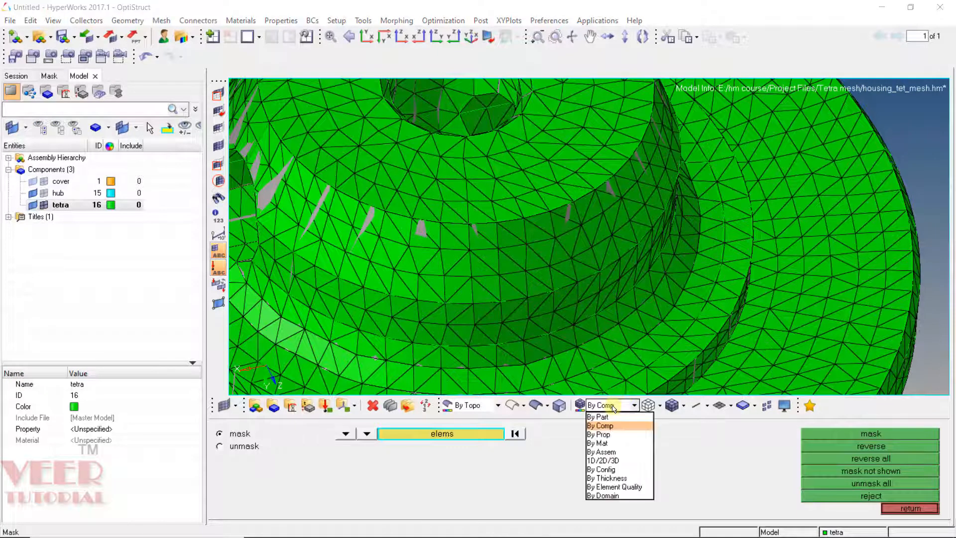
pyautogui.click(603, 470)
pyautogui.click(458, 265)
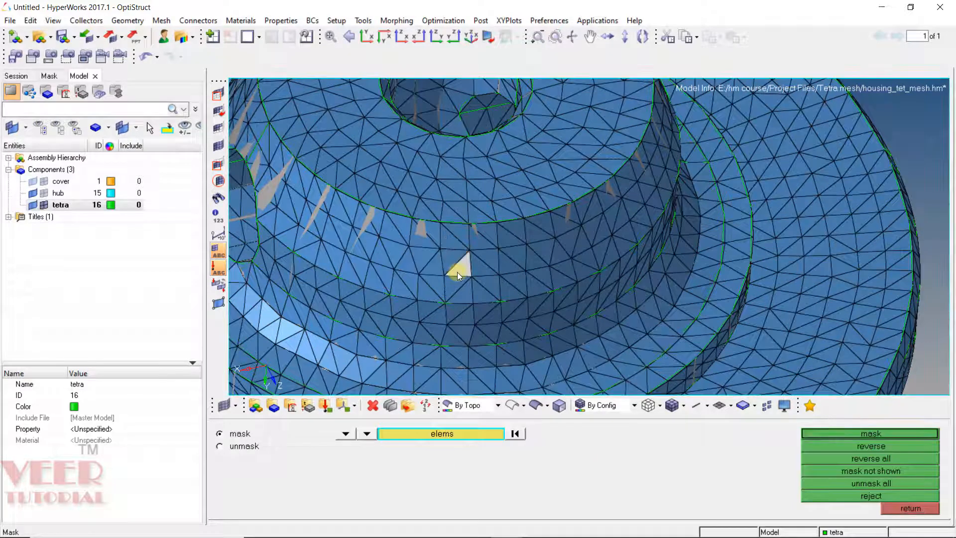
pyautogui.click(877, 435)
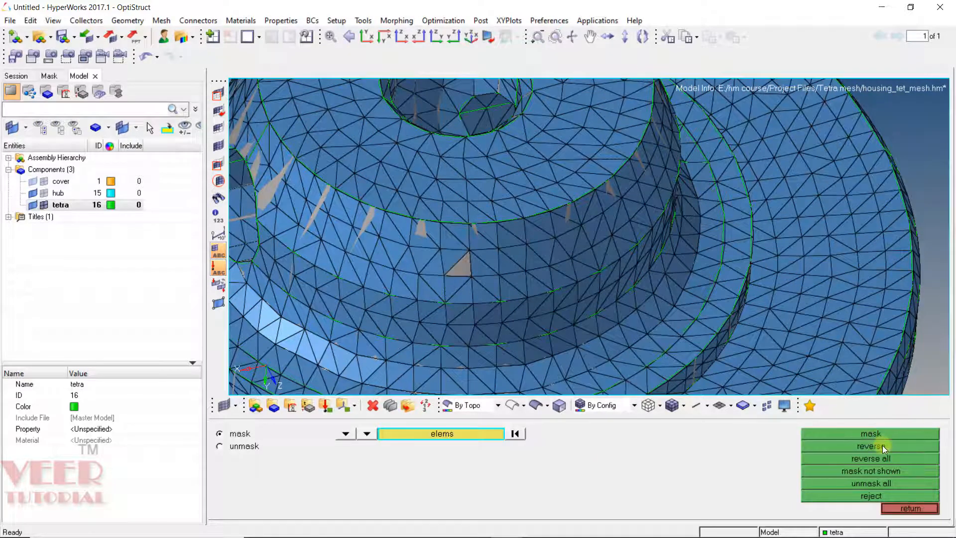
pyautogui.click(882, 446)
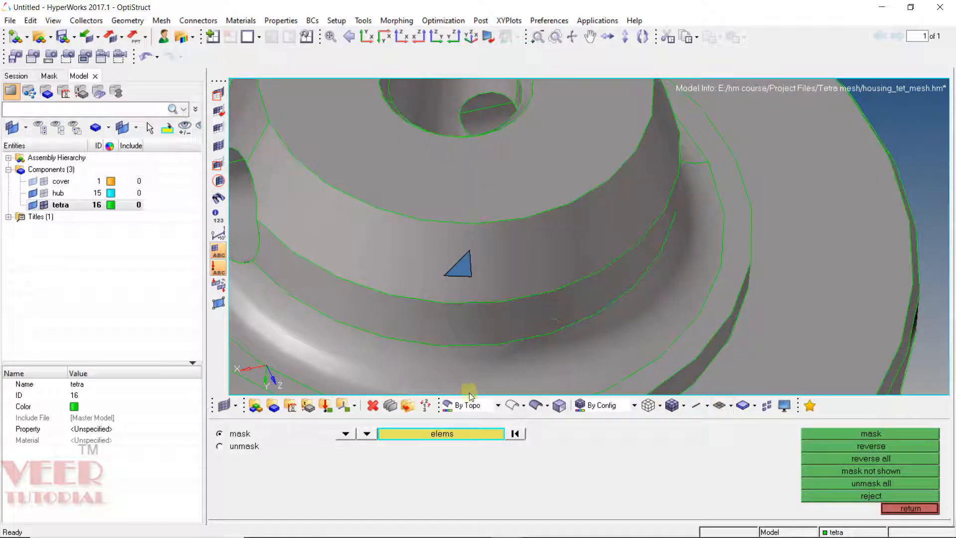
pyautogui.click(33, 193)
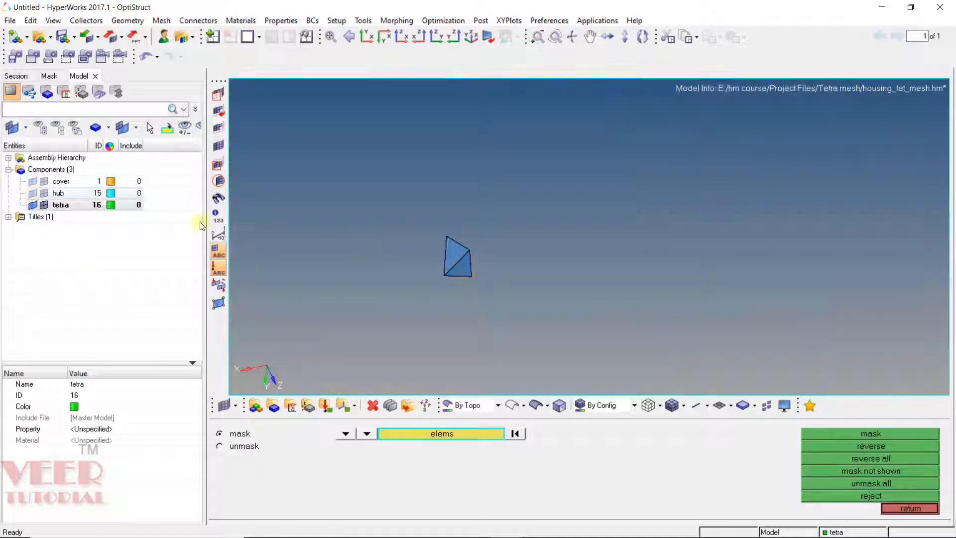
pyautogui.keyDown('ctrl'); pyautogui.moveTo(465, 247); pyautogui.dragTo(499, 247); pyautogui.keyUp('ctrl')
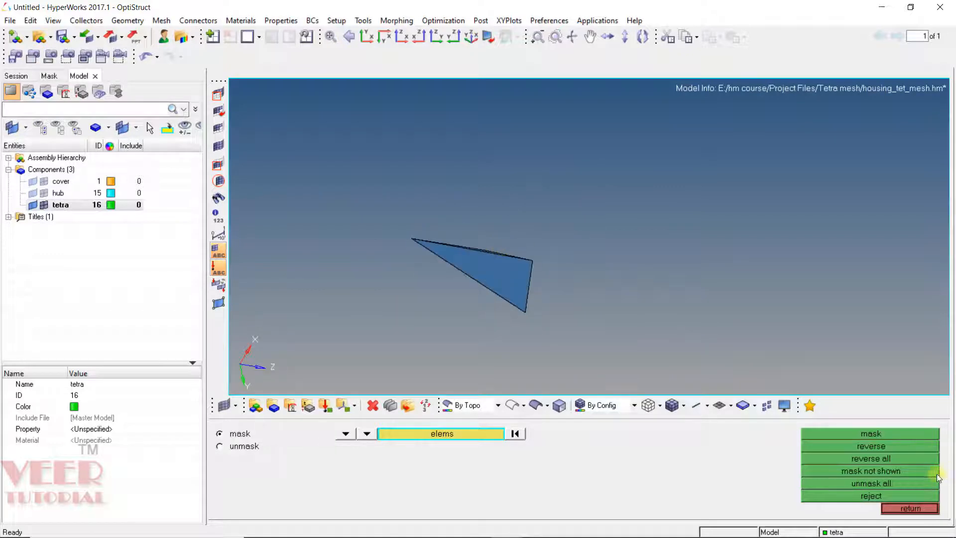
pyautogui.click(881, 481)
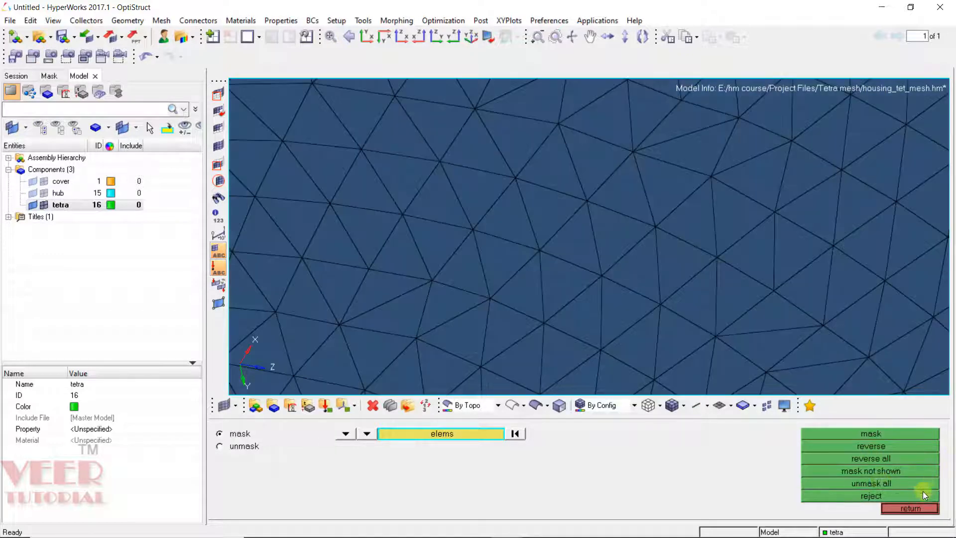
pyautogui.click(916, 510)
# Step: Count the displayed nodes of the tetra mesh with the Count tool
pyautogui.scroll(-5, 624, 199)
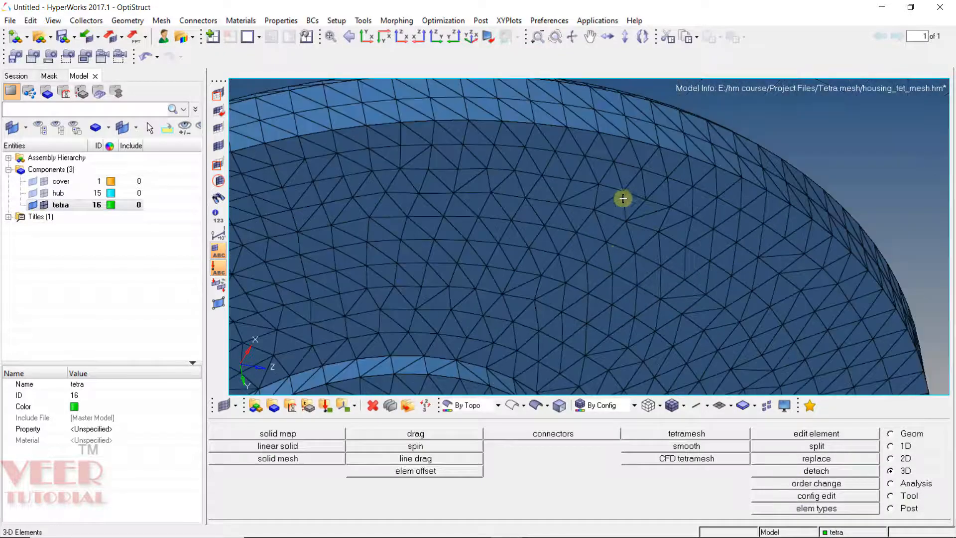
pyautogui.keyDown('ctrl'); pyautogui.scroll(-5, 624, 192); pyautogui.keyUp('ctrl')
pyautogui.keyDown('ctrl'); pyautogui.moveTo(624, 191); pyautogui.dragTo(643, 205); pyautogui.keyUp('ctrl')
pyautogui.keyDown('ctrl'); pyautogui.scroll(5, 643, 205); pyautogui.keyUp('ctrl')
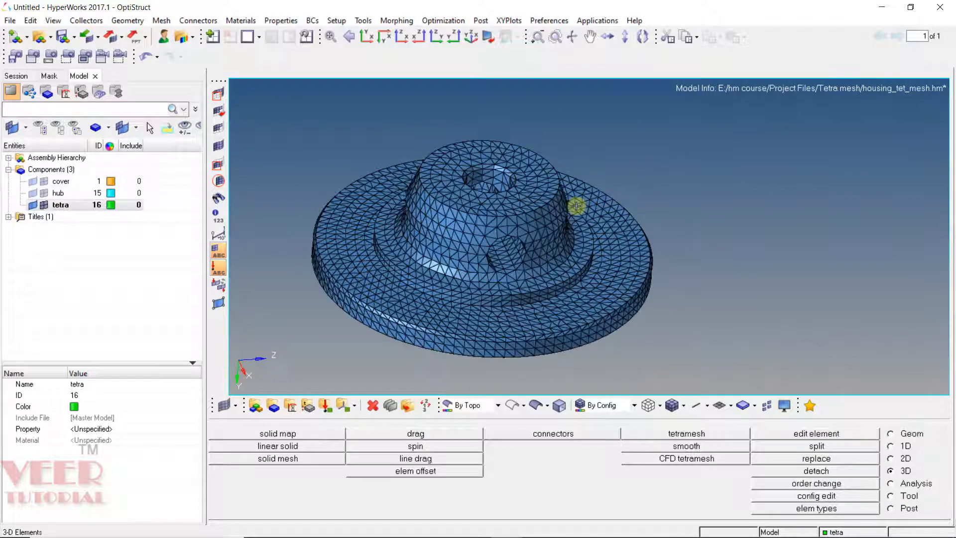
pyautogui.keyDown('ctrl'); pyautogui.moveTo(577, 173); pyautogui.dragTo(598, 180); pyautogui.keyUp('ctrl')
pyautogui.keyDown('ctrl'); pyautogui.scroll(-4, 776, 265); pyautogui.keyUp('ctrl')
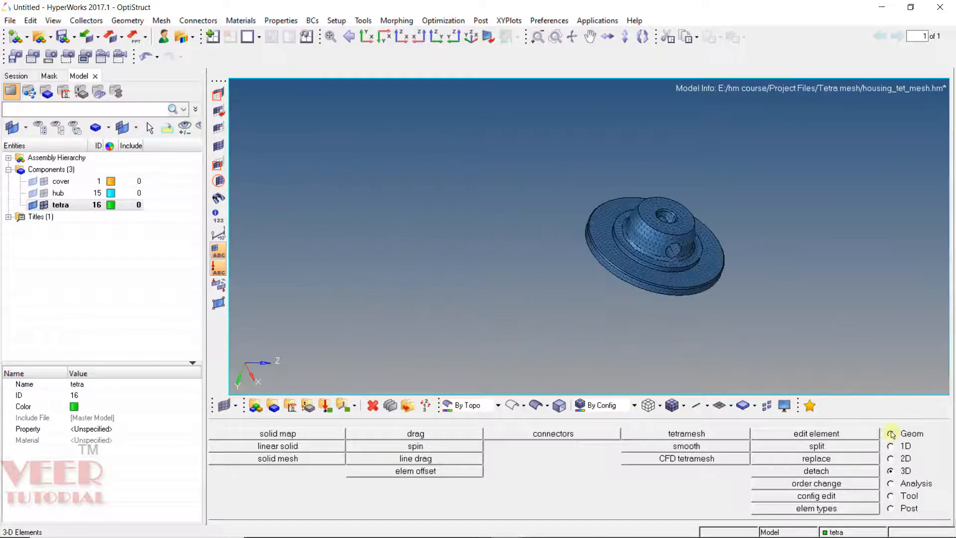
pyautogui.click(907, 495)
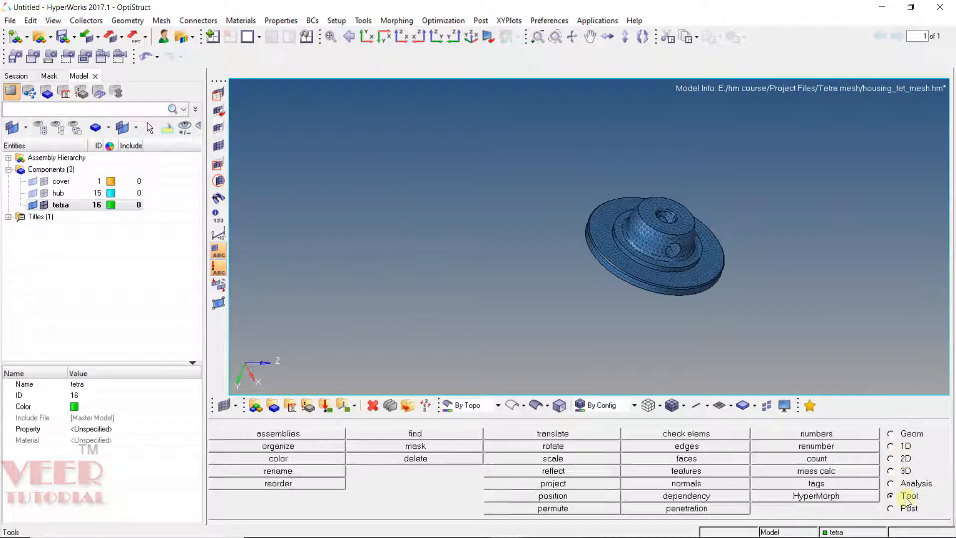
pyautogui.click(801, 459)
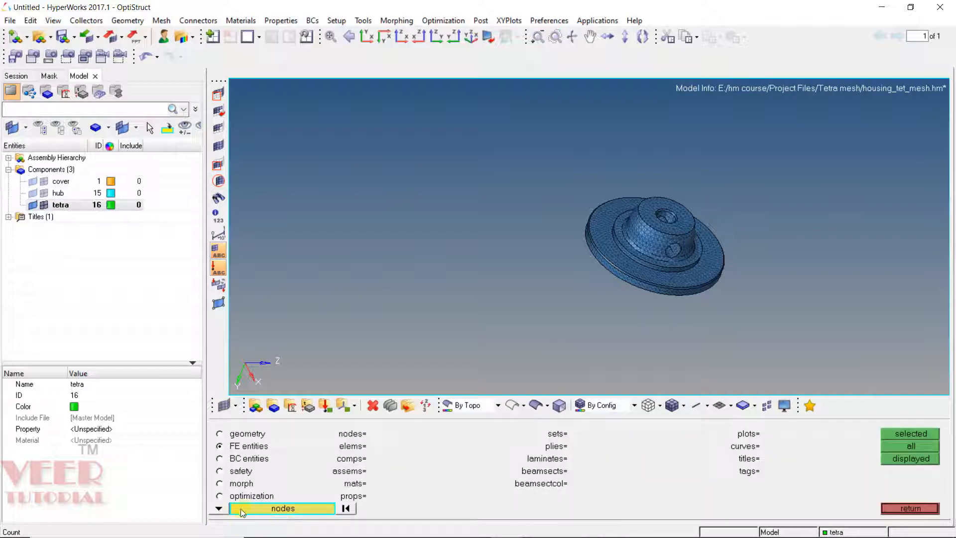
pyautogui.click(219, 508)
pyautogui.click(324, 446)
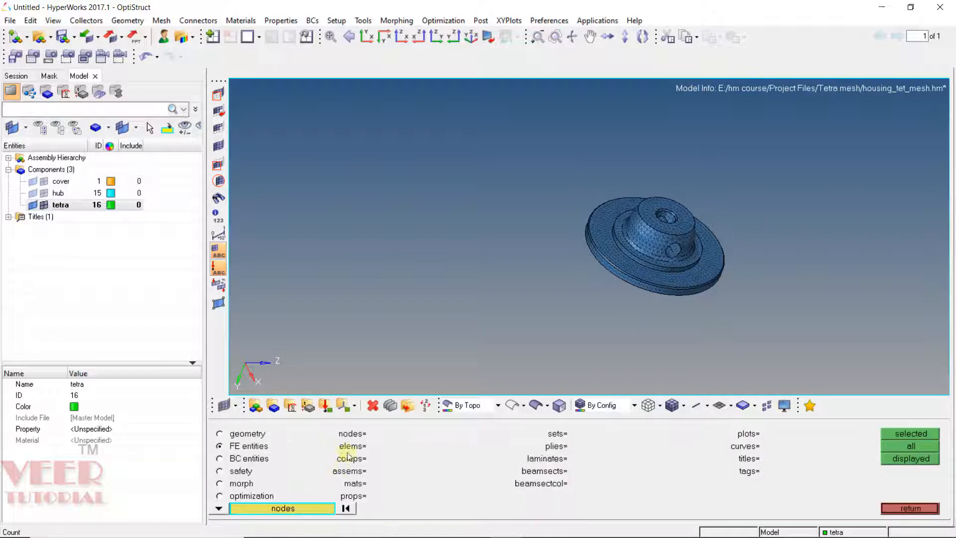
pyautogui.click(314, 508)
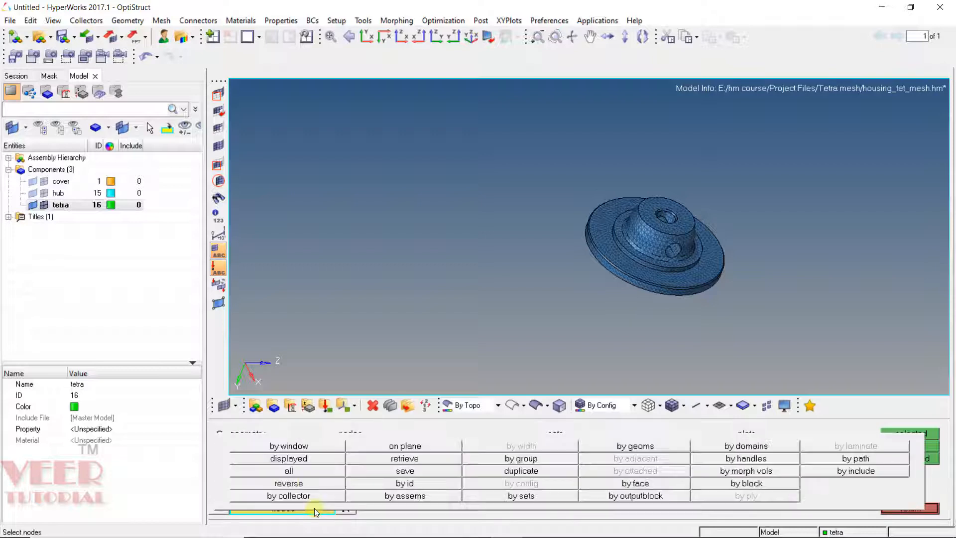
pyautogui.click(304, 459)
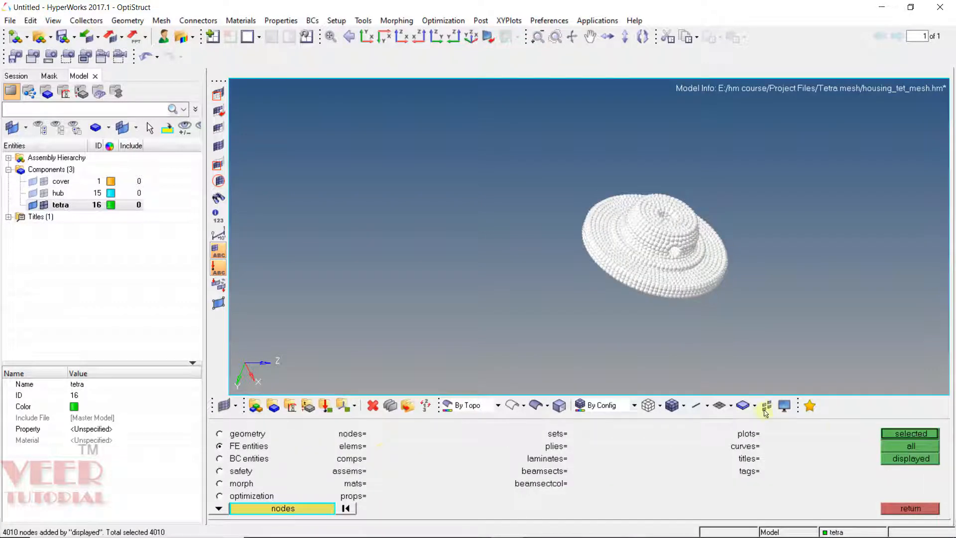
pyautogui.click(921, 435)
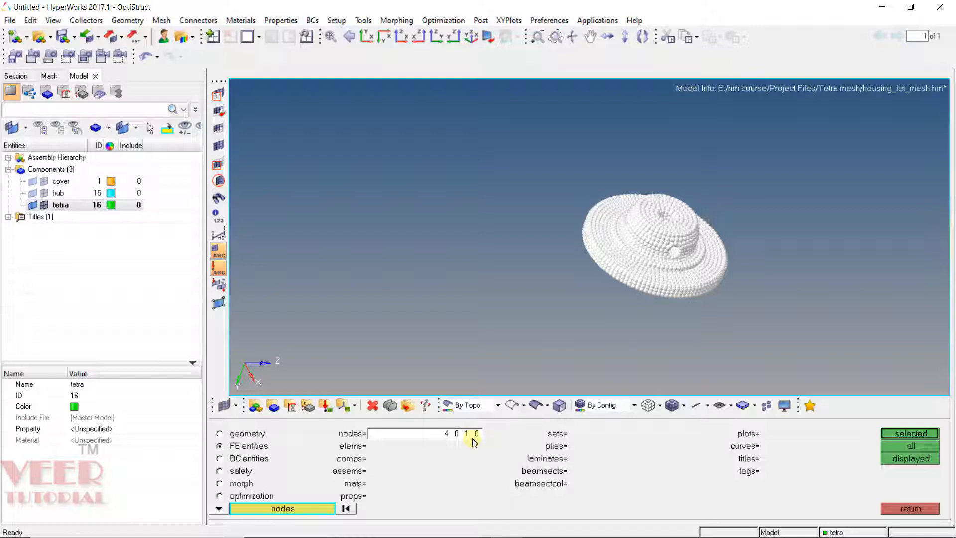
# Step: Isolate the tetra component and delete all of its displayed tetra elements
pyautogui.click(911, 508)
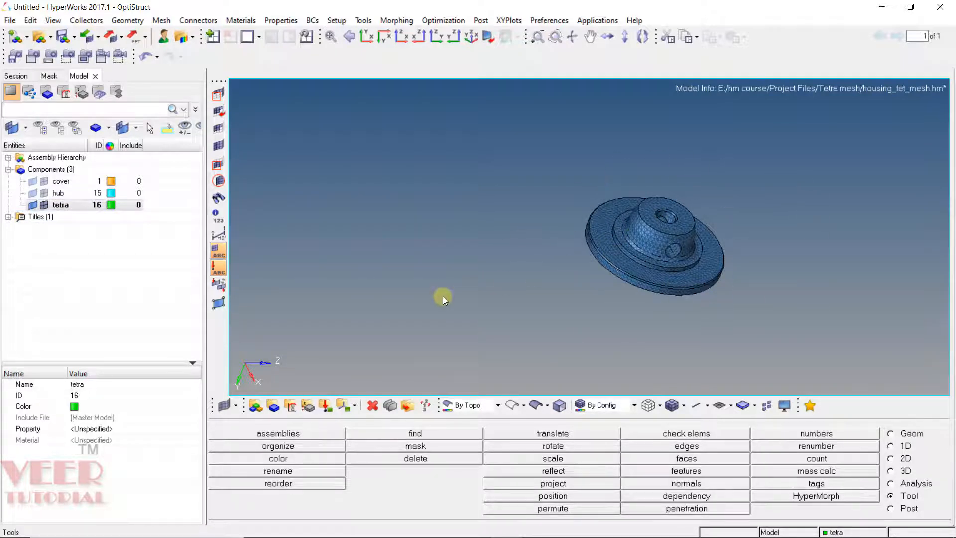
pyautogui.rightClick(84, 211)
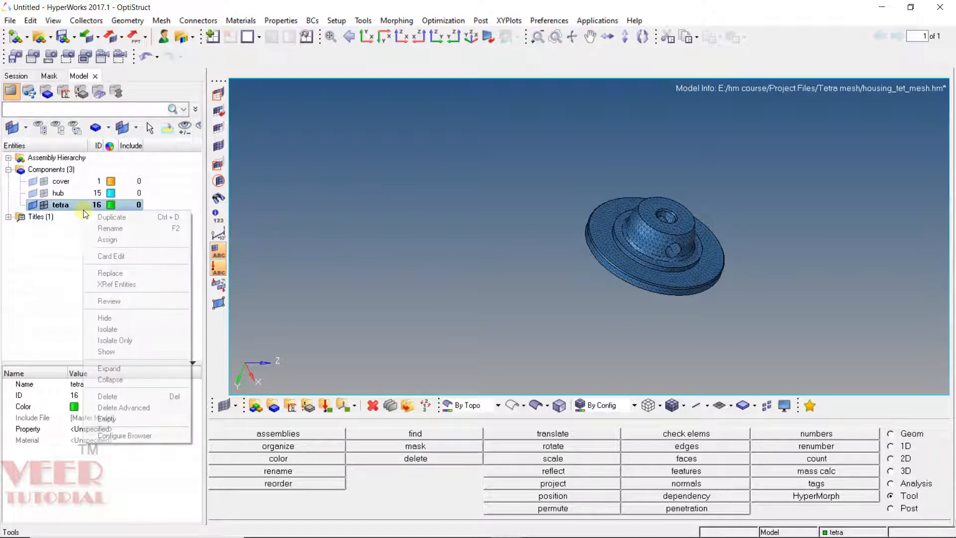
pyautogui.click(126, 328)
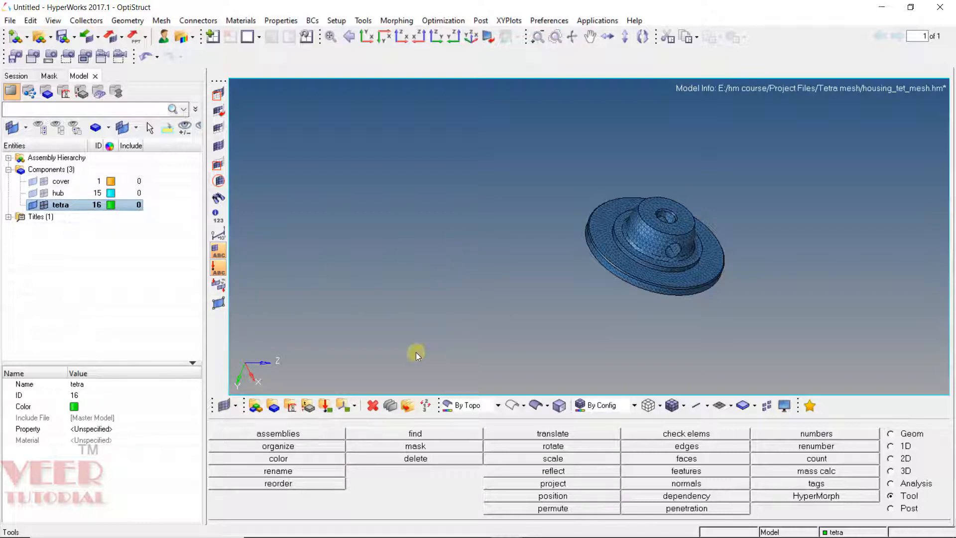
pyautogui.press('F2')
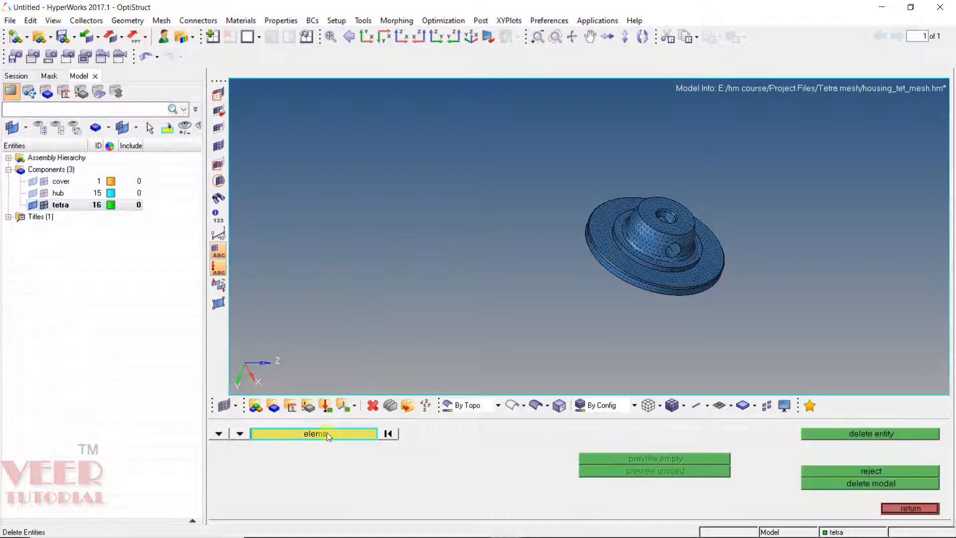
pyautogui.click(327, 432)
pyautogui.click(305, 459)
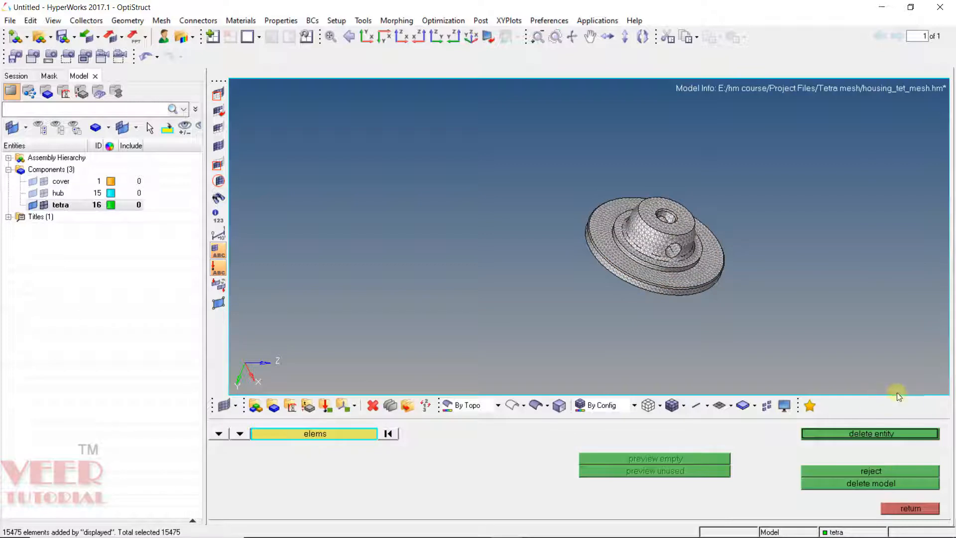
pyautogui.click(877, 433)
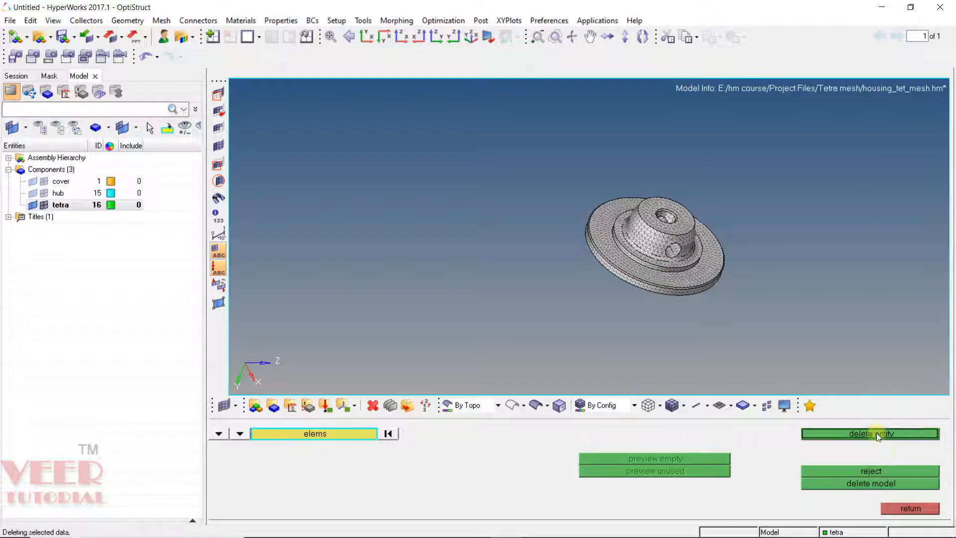
pyautogui.click(919, 507)
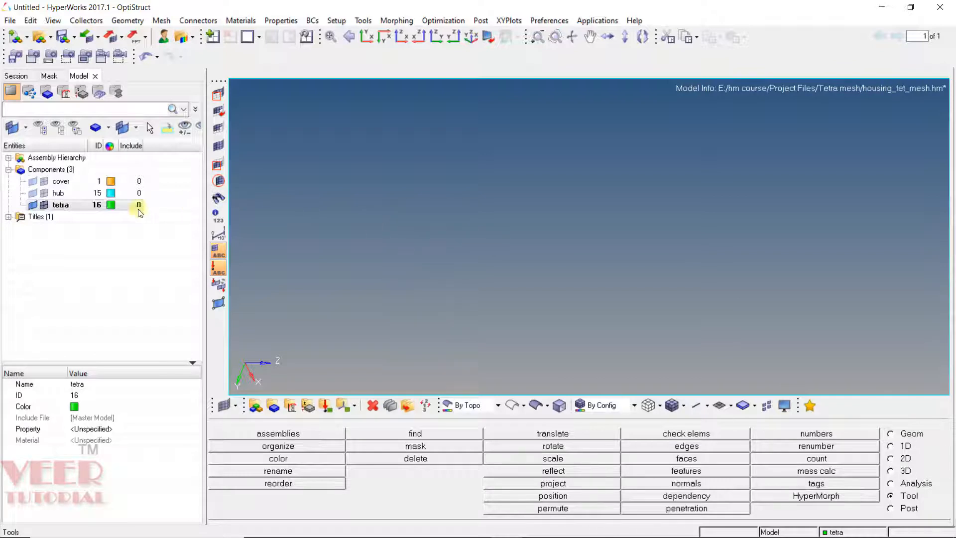
# Step: Show the hub component again and inspect its surface mesh around the flange edge
pyautogui.click(44, 194)
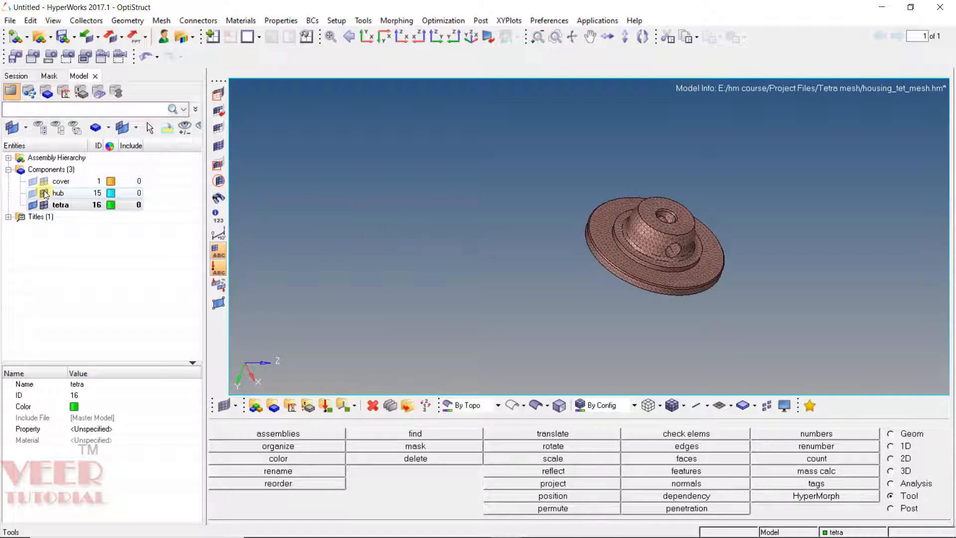
pyautogui.click(34, 195)
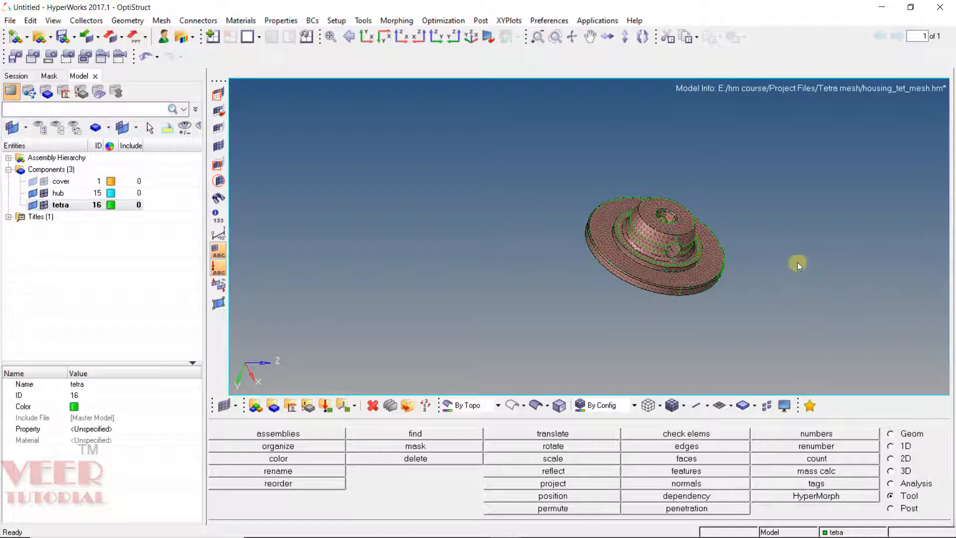
pyautogui.keyDown('ctrl'); pyautogui.scroll(4, 762, 256); pyautogui.keyUp('ctrl')
pyautogui.keyDown('ctrl'); pyautogui.scroll(4, 617, 242); pyautogui.keyUp('ctrl')
pyautogui.moveTo(595, 246)
pyautogui.keyDown('ctrl'); pyautogui.mouseDown()
pyautogui.moveTo(588, 259)
pyautogui.moveTo(572, 240)
pyautogui.moveTo(591, 217)
pyautogui.mouseUp(); pyautogui.keyUp('ctrl')
pyautogui.keyDown('ctrl'); pyautogui.scroll(-4, 593, 216); pyautogui.keyUp('ctrl')
pyautogui.keyDown('ctrl'); pyautogui.scroll(5, 651, 287); pyautogui.keyUp('ctrl')
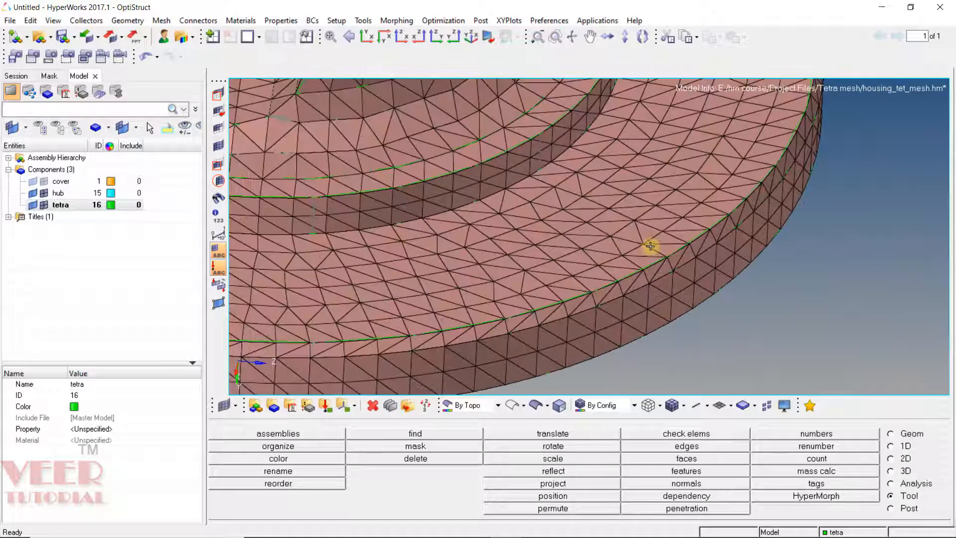
pyautogui.keyDown('ctrl'); pyautogui.moveTo(651, 246); pyautogui.dragTo(596, 174); pyautogui.keyUp('ctrl')
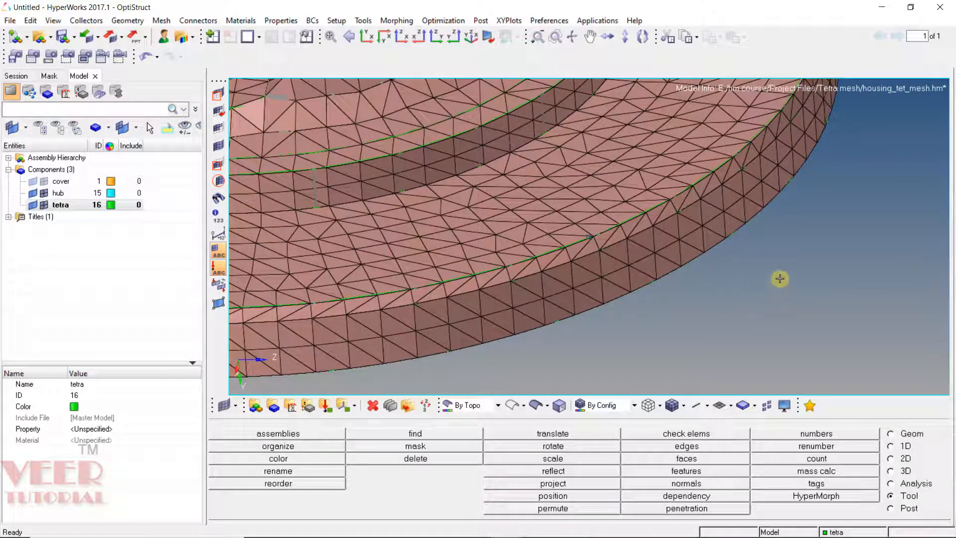
# Step: Remesh the flange's upper face elements, picked by face, using automesh with the surface deviation method
pyautogui.press('F12')
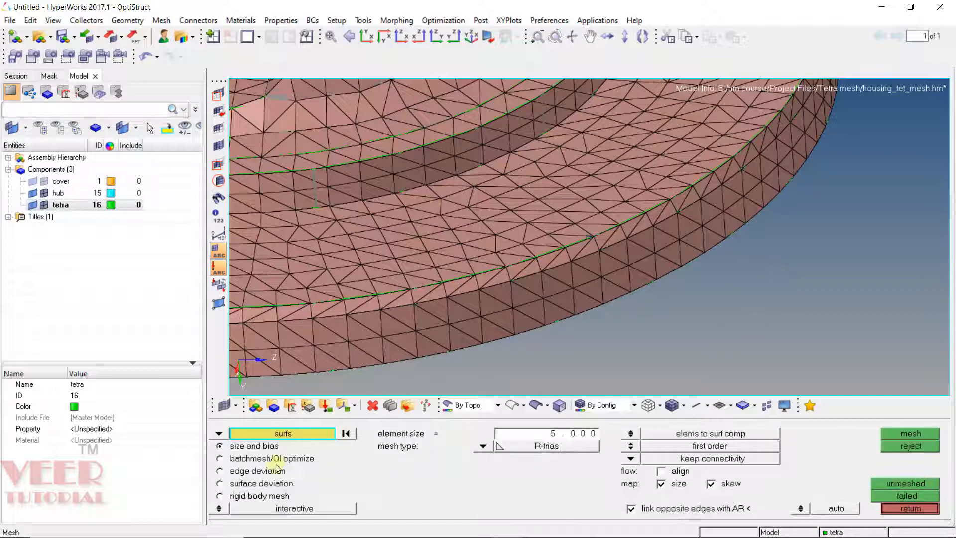
pyautogui.click(260, 486)
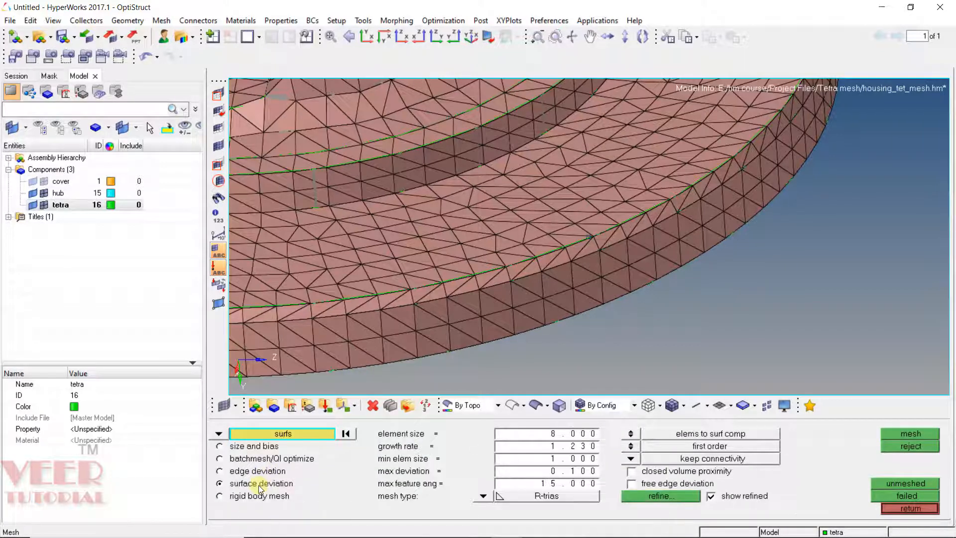
pyautogui.click(219, 435)
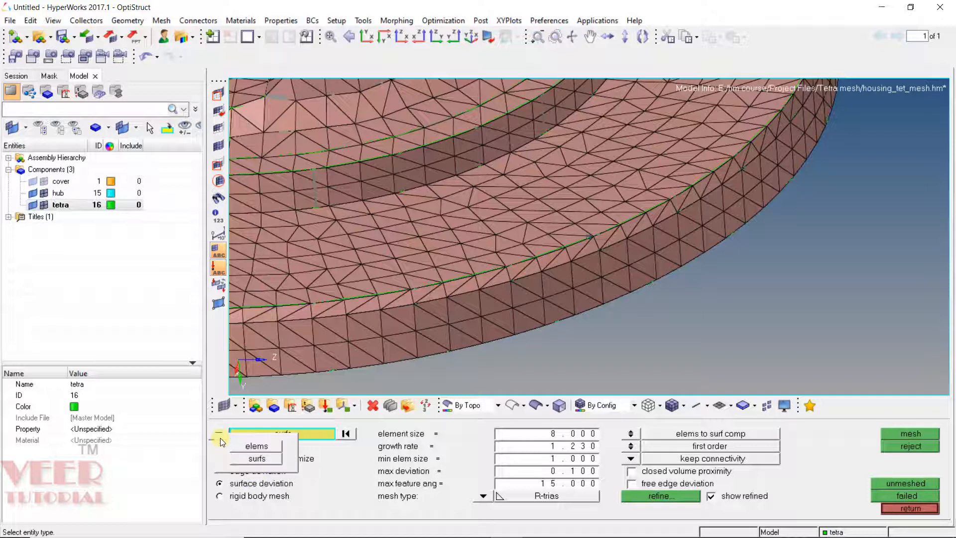
pyautogui.click(264, 447)
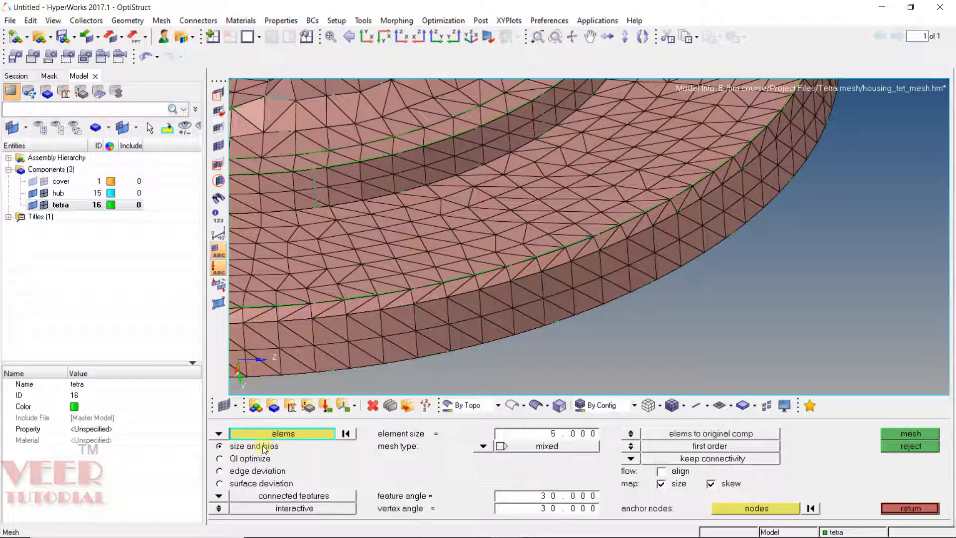
pyautogui.click(243, 484)
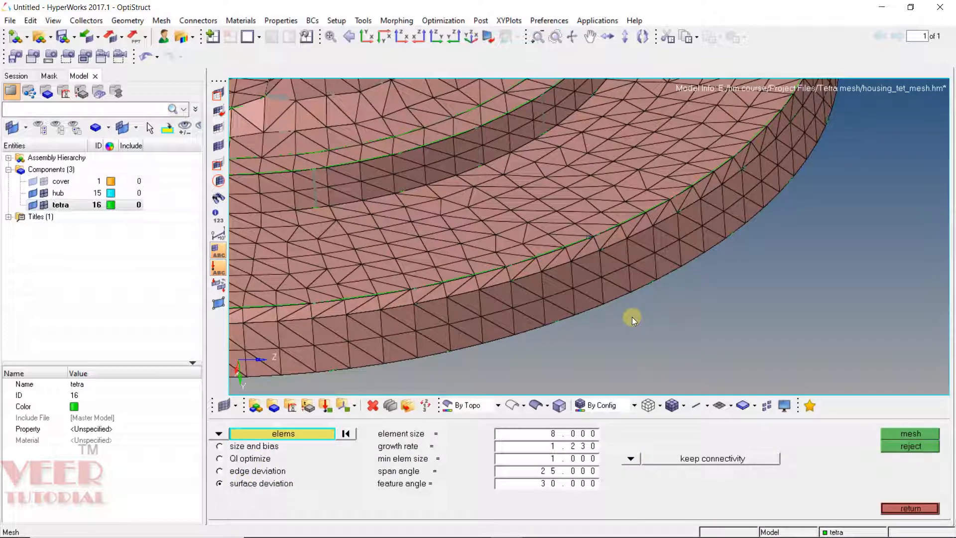
pyautogui.keyDown('ctrl'); pyautogui.scroll(-8, 632, 312); pyautogui.keyUp('ctrl')
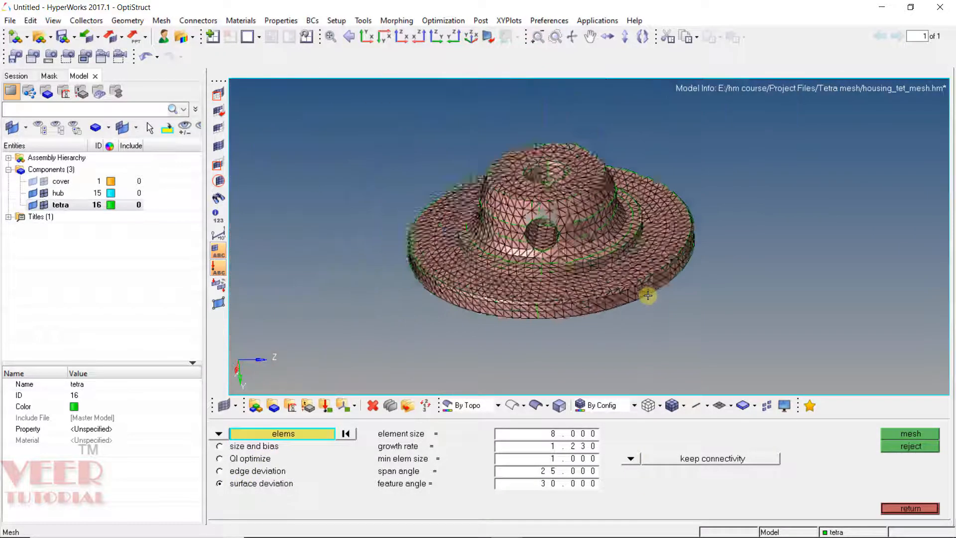
pyautogui.keyDown('ctrl'); pyautogui.moveTo(658, 277); pyautogui.dragTo(668, 299); pyautogui.keyUp('ctrl')
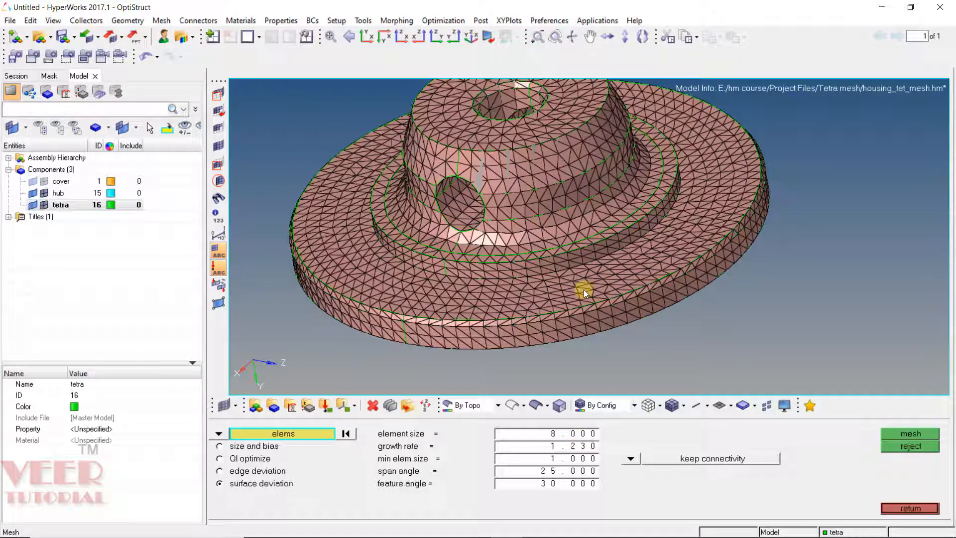
pyautogui.keyDown('ctrl'); pyautogui.moveTo(532, 215); pyautogui.dragTo(576, 252); pyautogui.keyUp('ctrl')
pyautogui.keyDown('ctrl'); pyautogui.scroll(-5, 576, 274); pyautogui.keyUp('ctrl')
pyautogui.keyDown('ctrl'); pyautogui.scroll(6, 576, 251); pyautogui.keyUp('ctrl')
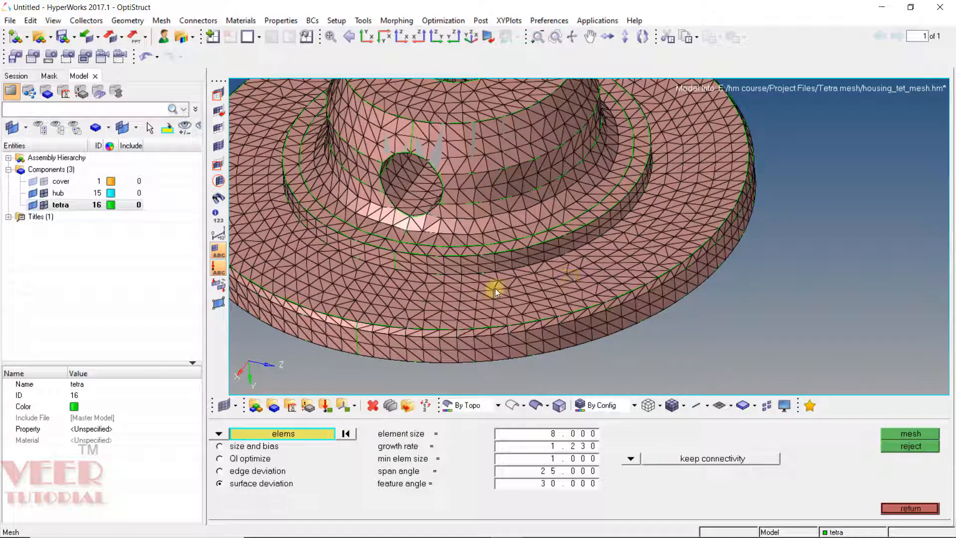
pyautogui.scroll(-3, 552, 312)
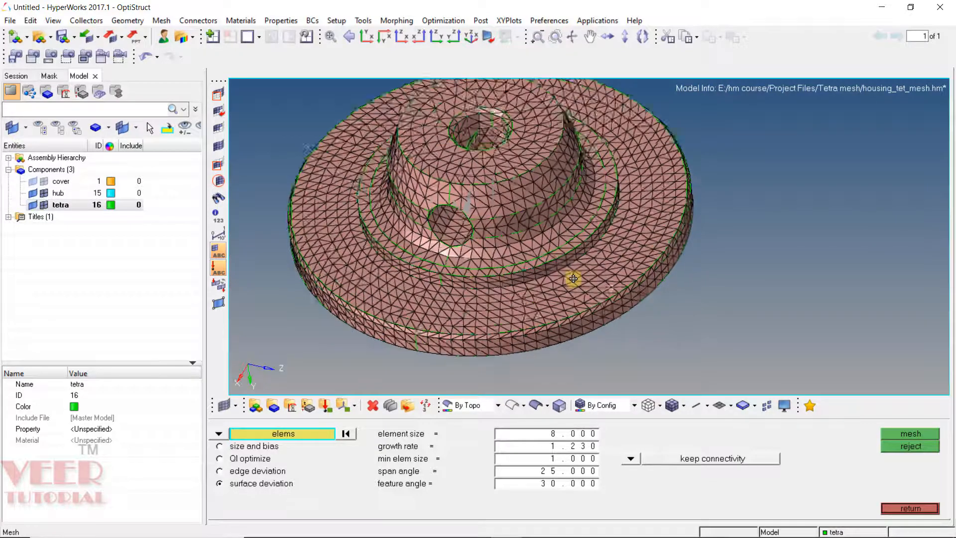
pyautogui.scroll(6, 534, 299)
pyautogui.click(521, 287)
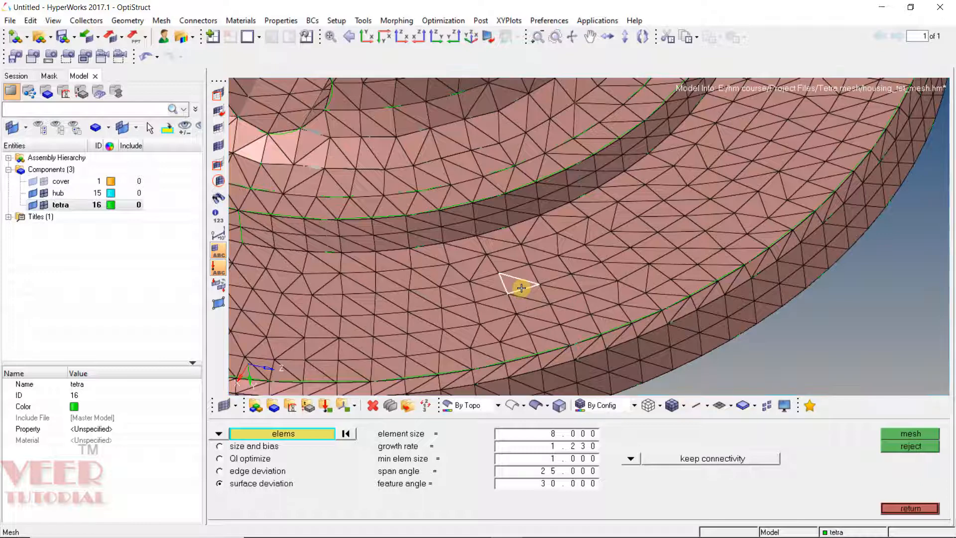
pyautogui.click(294, 439)
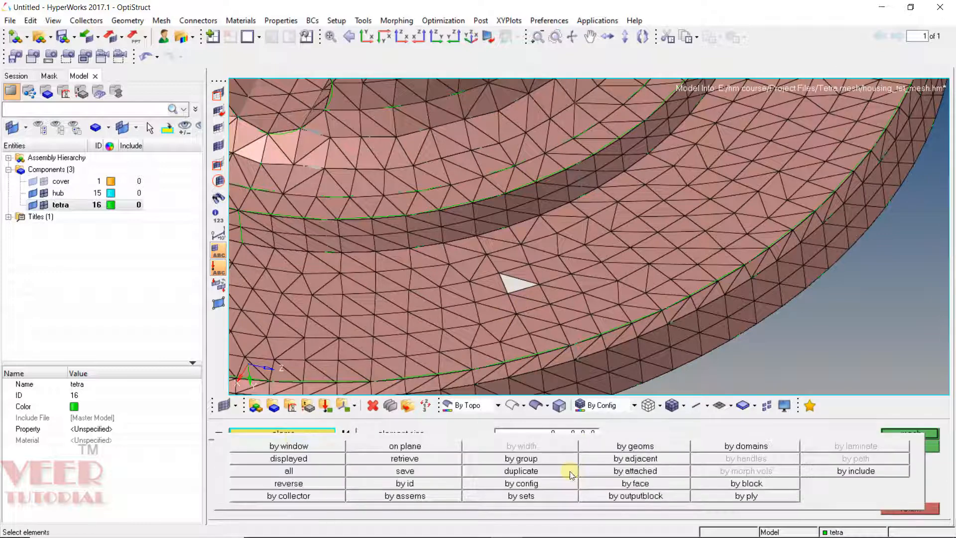
pyautogui.click(651, 485)
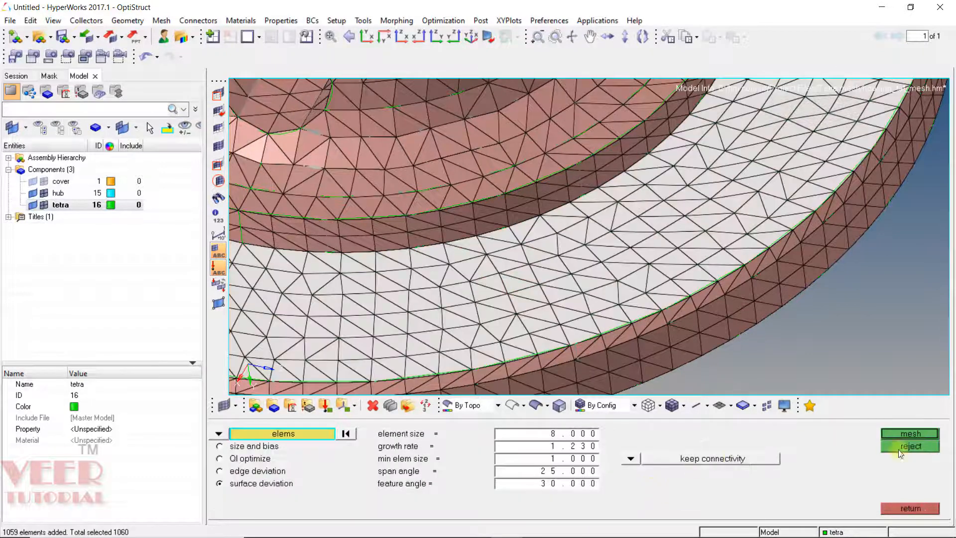
pyautogui.click(911, 432)
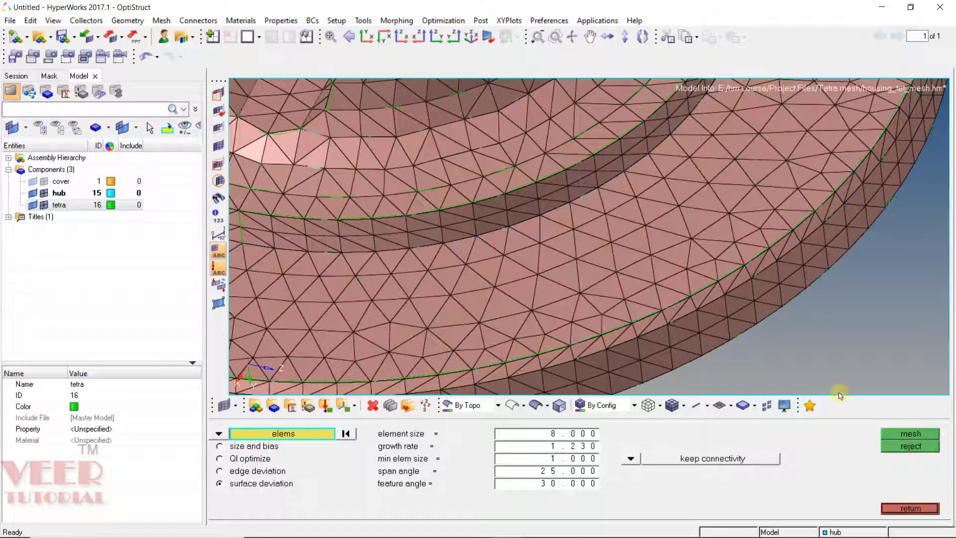
# Step: Inspect the remeshed hub surface from several angles, including the underside
pyautogui.scroll(-5, 638, 257)
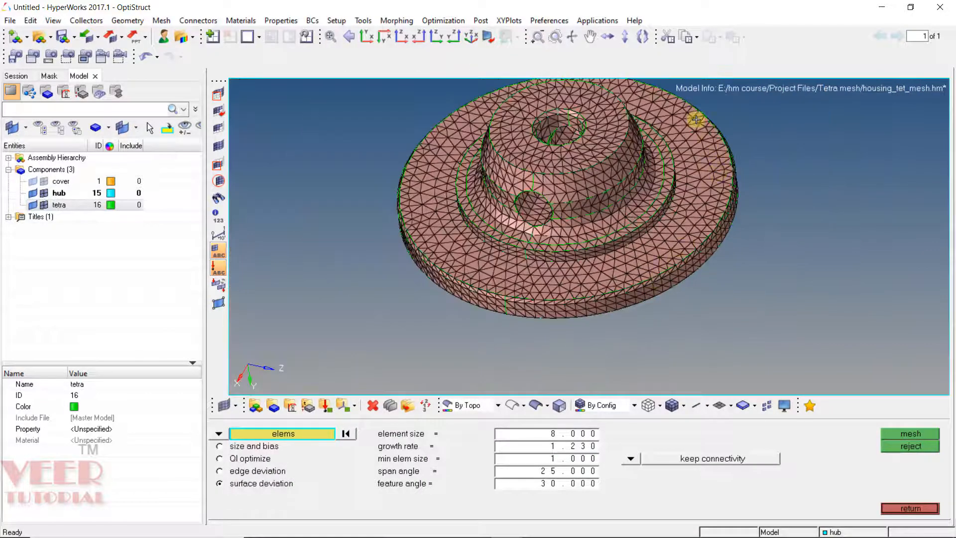
pyautogui.keyDown('ctrl'); pyautogui.moveTo(676, 155); pyautogui.dragTo(650, 214); pyautogui.keyUp('ctrl')
pyautogui.scroll(5, 671, 123)
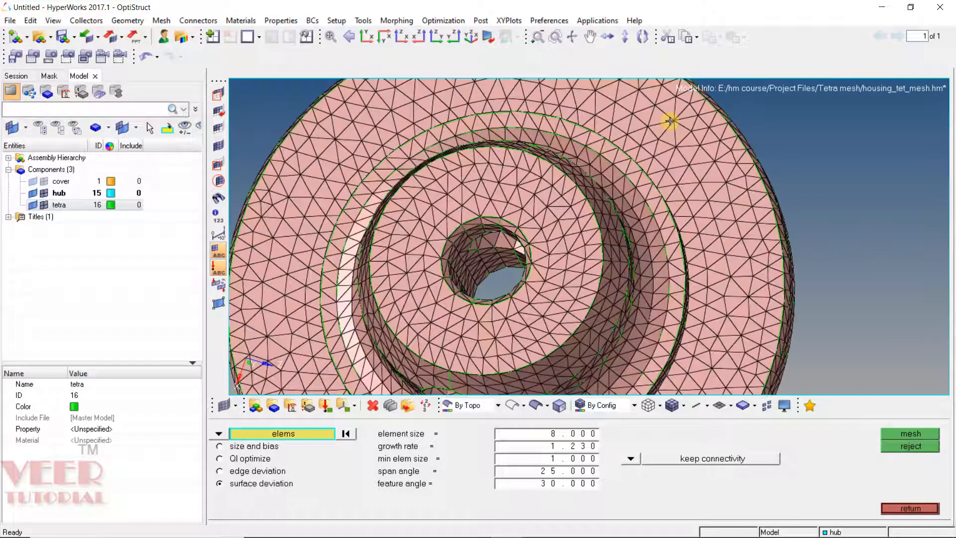
pyautogui.scroll(-8, 682, 145)
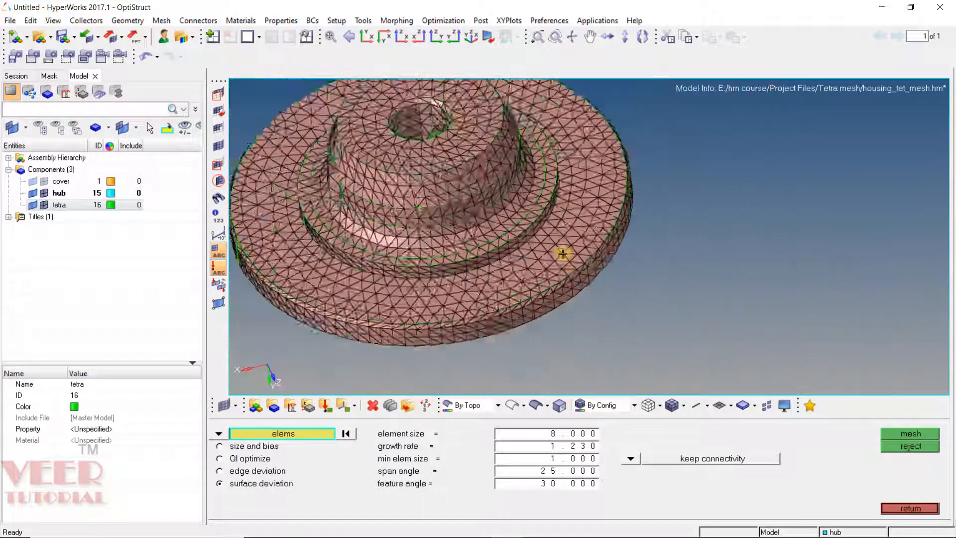
pyautogui.keyDown('ctrl'); pyautogui.moveTo(650, 226); pyautogui.dragTo(591, 185); pyautogui.keyUp('ctrl')
pyautogui.scroll(6, 583, 214)
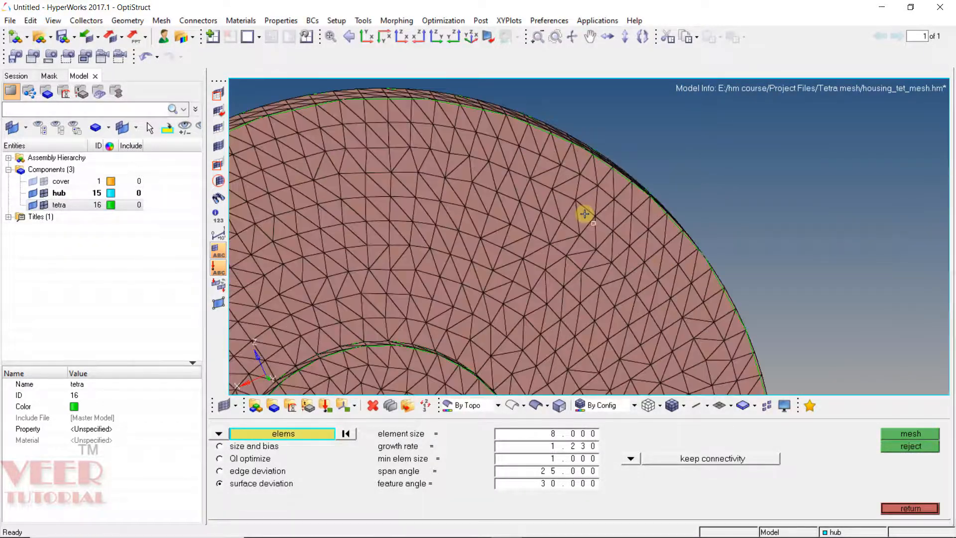
pyautogui.scroll(-8, 484, 228)
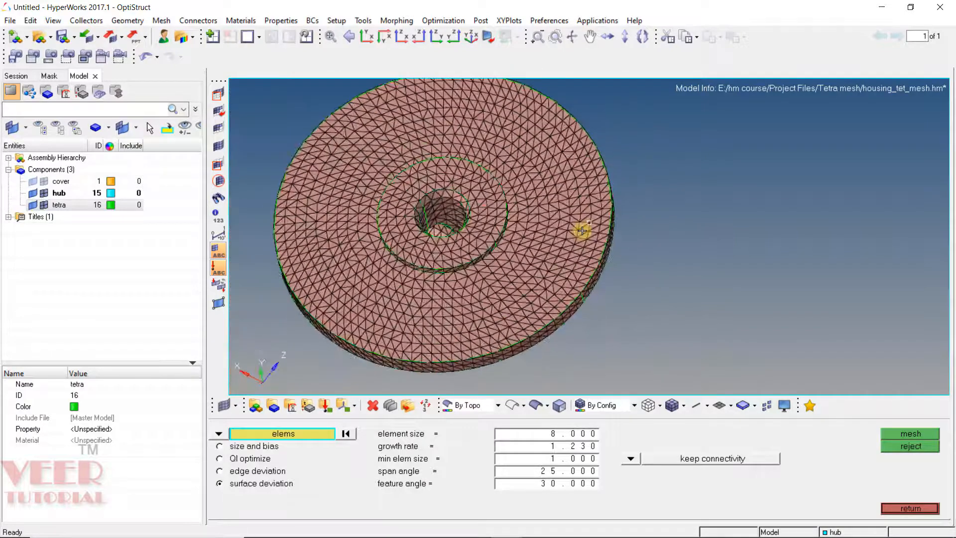
pyautogui.scroll(6, 567, 294)
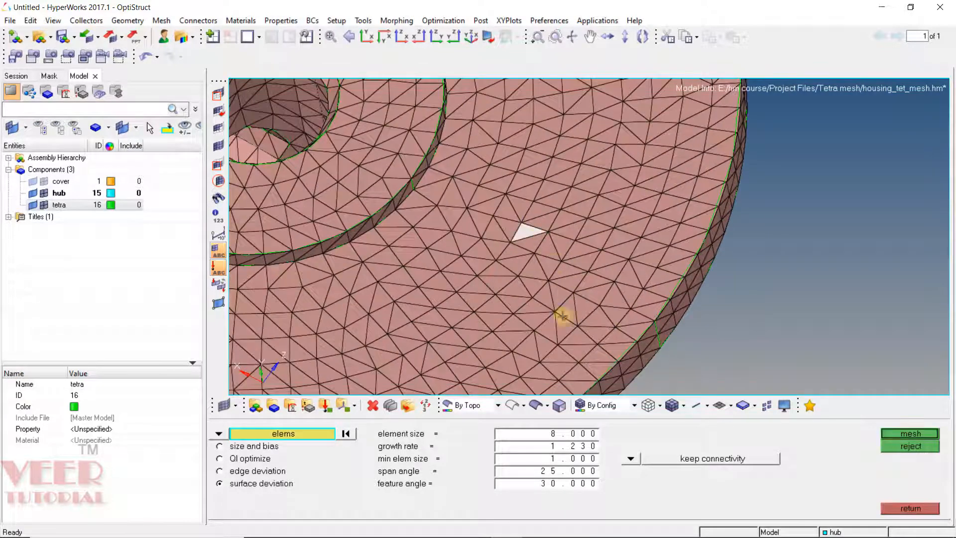
# Step: Remesh the hub's bottom face elements, picked by face, with surface deviation
pyautogui.click(293, 438)
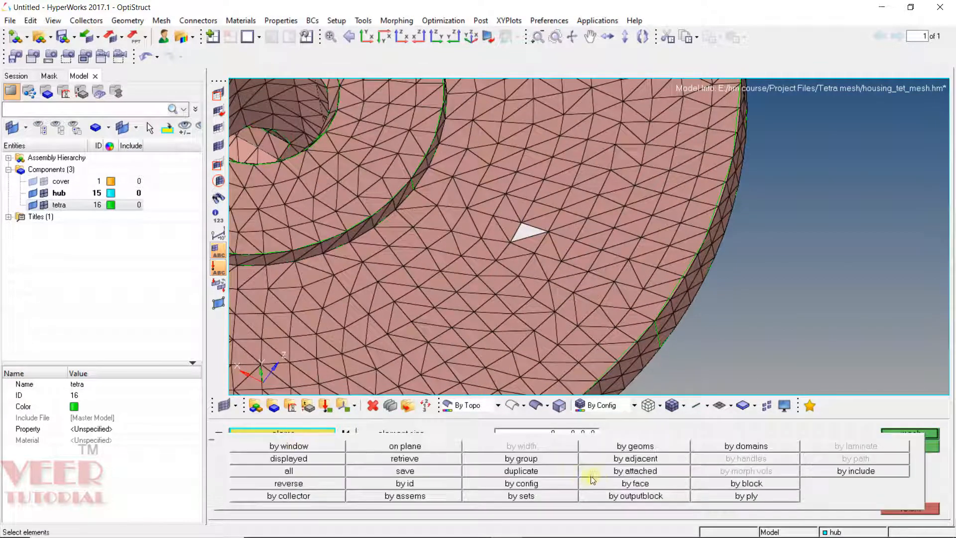
pyautogui.click(631, 484)
pyautogui.scroll(-6, 737, 356)
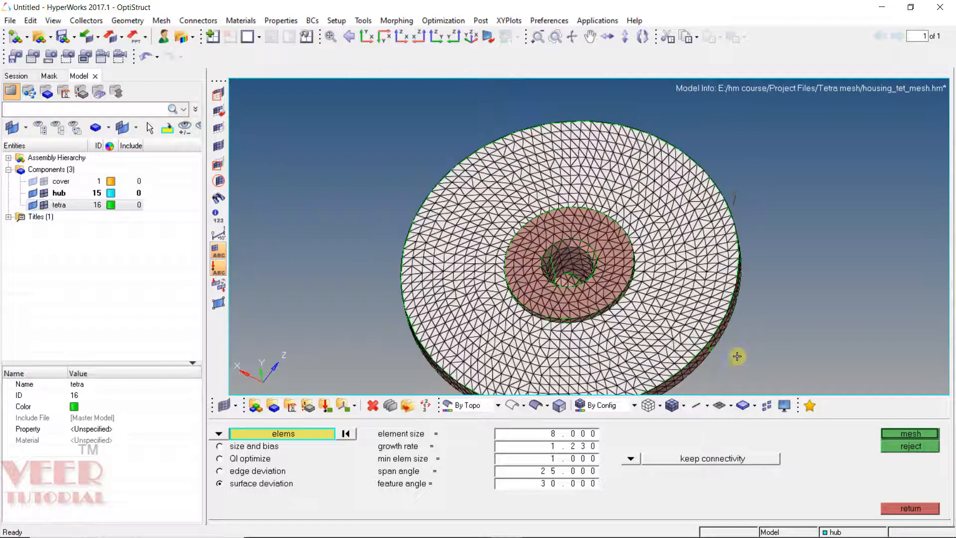
pyautogui.click(881, 434)
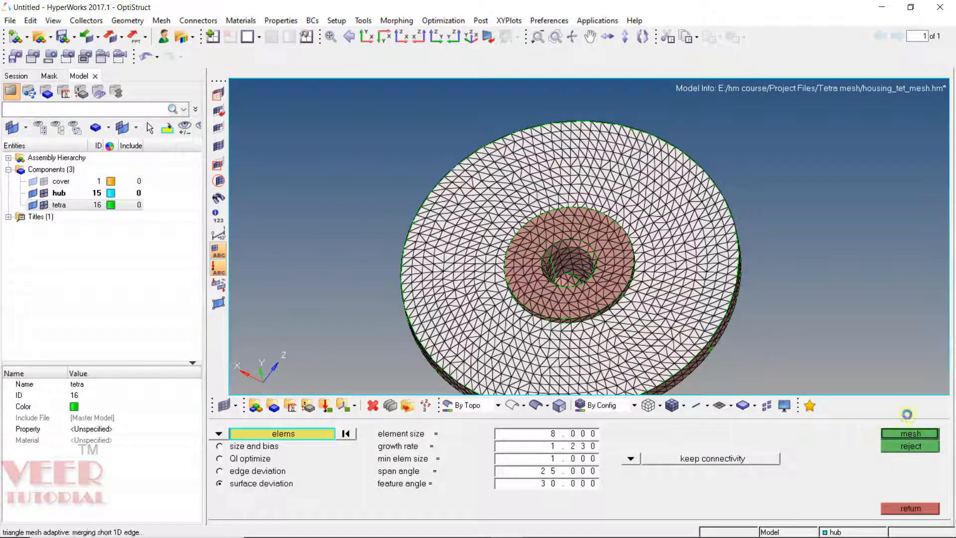
pyautogui.scroll(5, 737, 216)
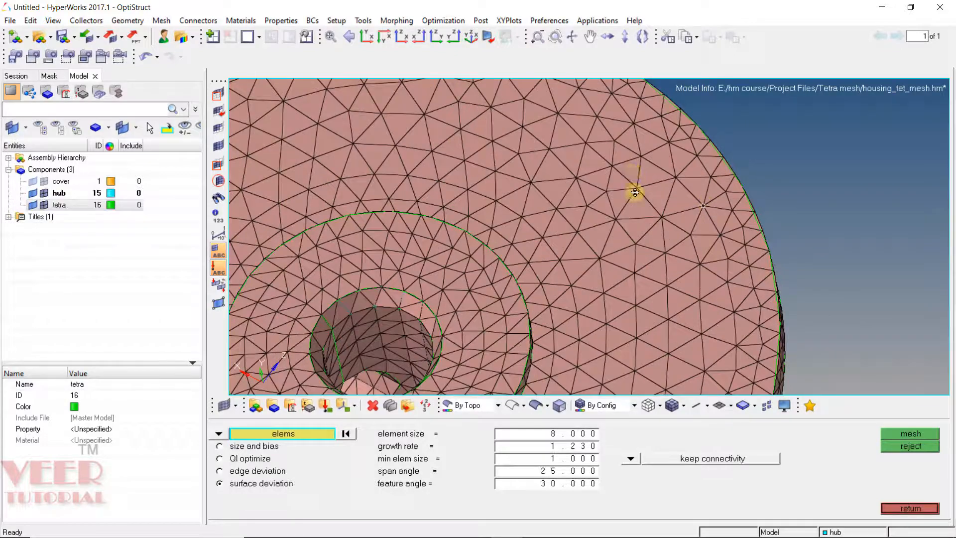
pyautogui.scroll(-5, 597, 156)
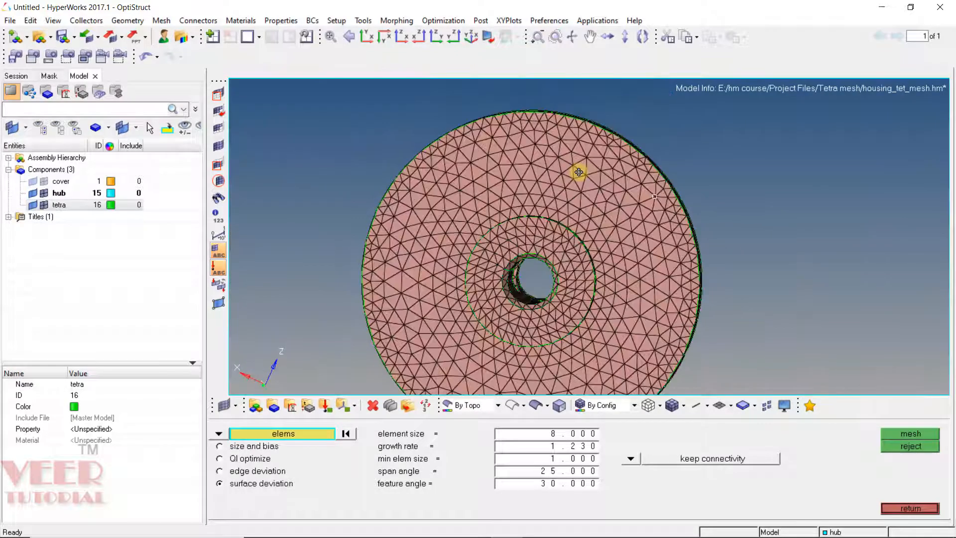
# Step: Inspect the refined hub surface mesh from the front and close the automesh panel
pyautogui.scroll(6, 566, 162)
pyautogui.scroll(-4, 623, 179)
pyautogui.scroll(4, 604, 160)
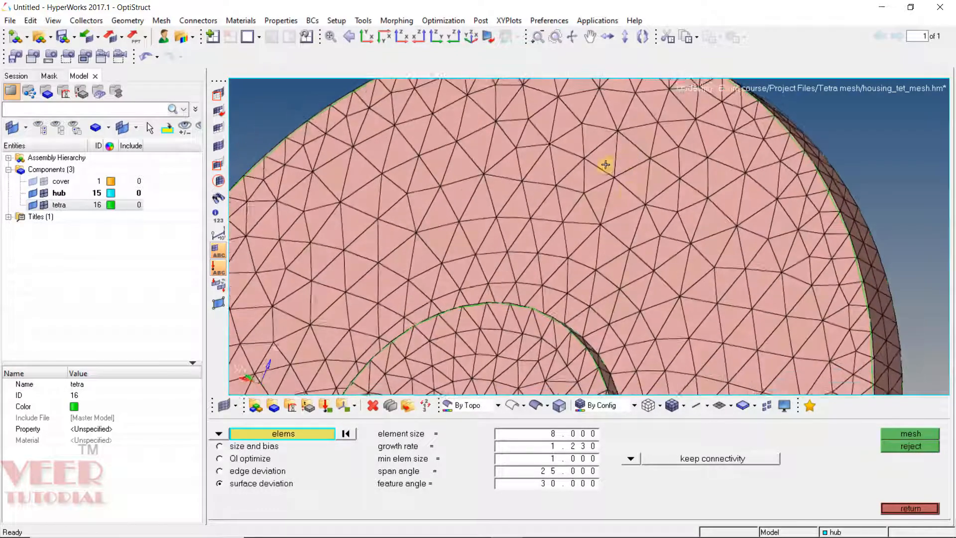
pyautogui.scroll(-5, 583, 165)
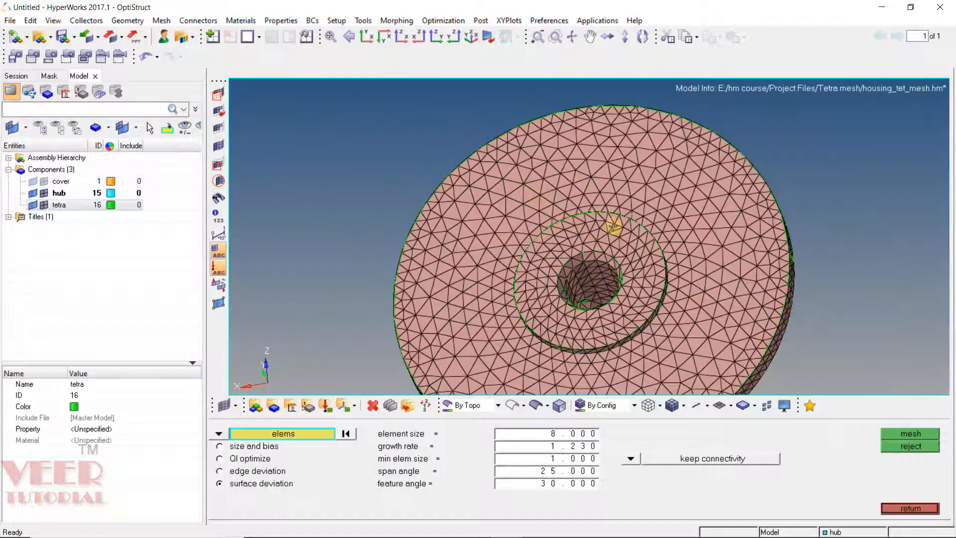
pyautogui.scroll(-2, 620, 201)
pyautogui.keyDown('ctrl'); pyautogui.moveTo(621, 200); pyautogui.dragTo(564, 190); pyautogui.keyUp('ctrl')
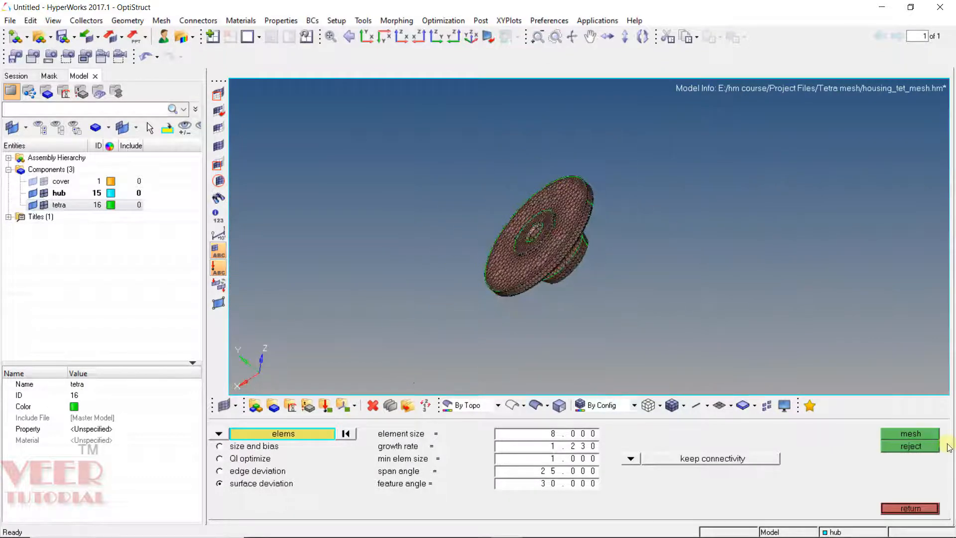
pyautogui.click(910, 508)
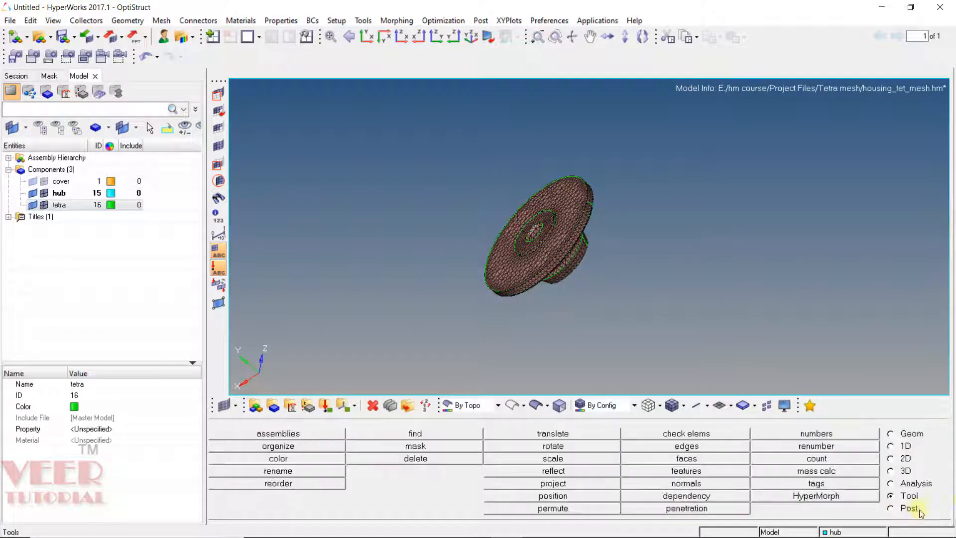
# Step: Tetra-mesh all displayed hub surface elements into the tetra component using the fixed trias option
pyautogui.click(902, 472)
pyautogui.click(678, 432)
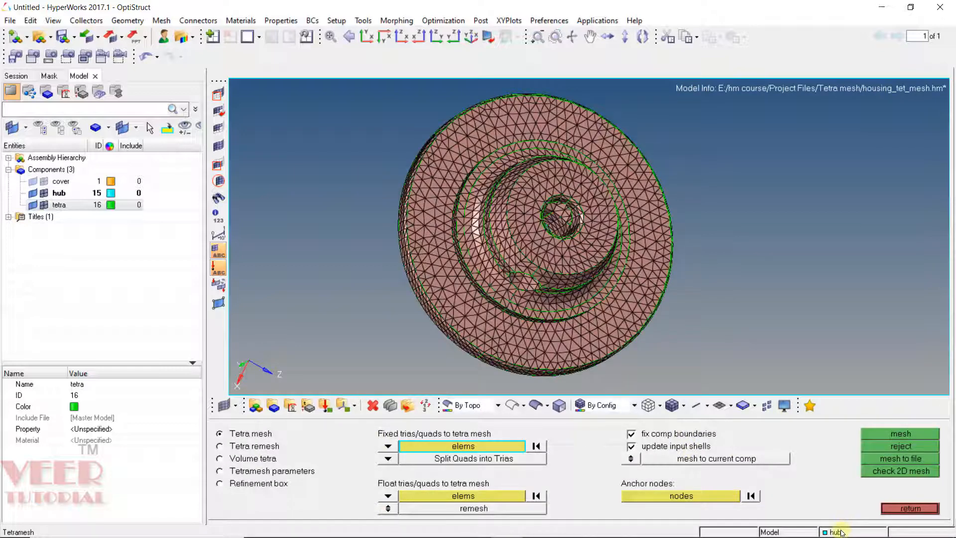
pyautogui.click(841, 533)
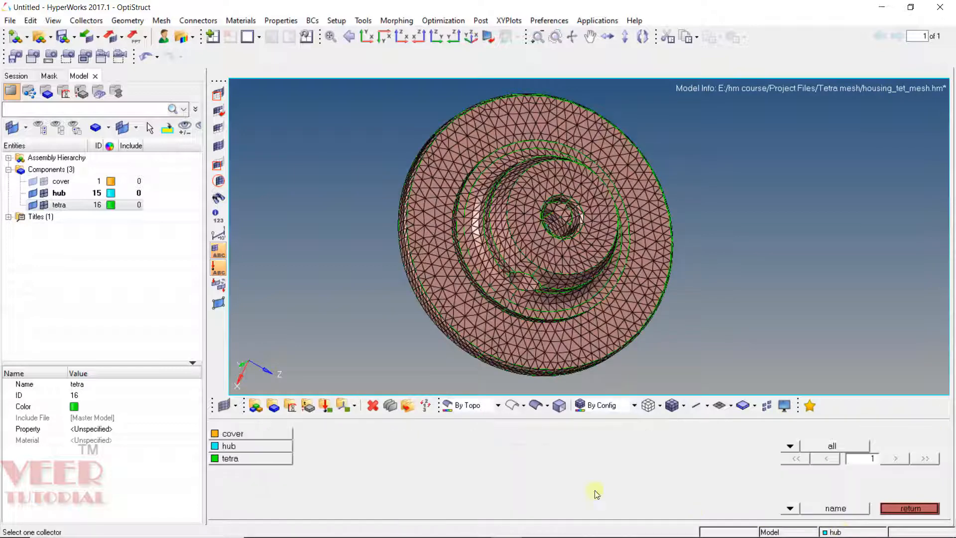
pyautogui.click(265, 455)
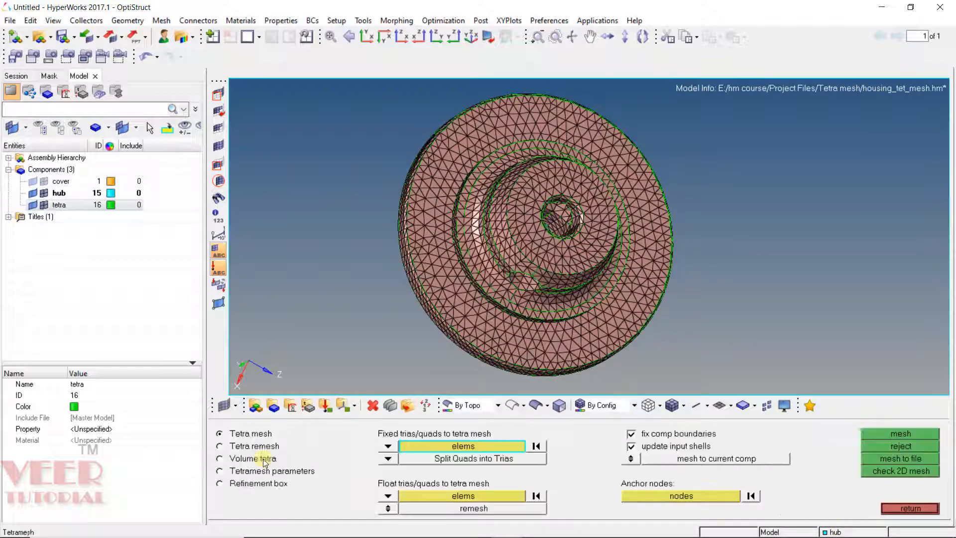
pyautogui.click(486, 447)
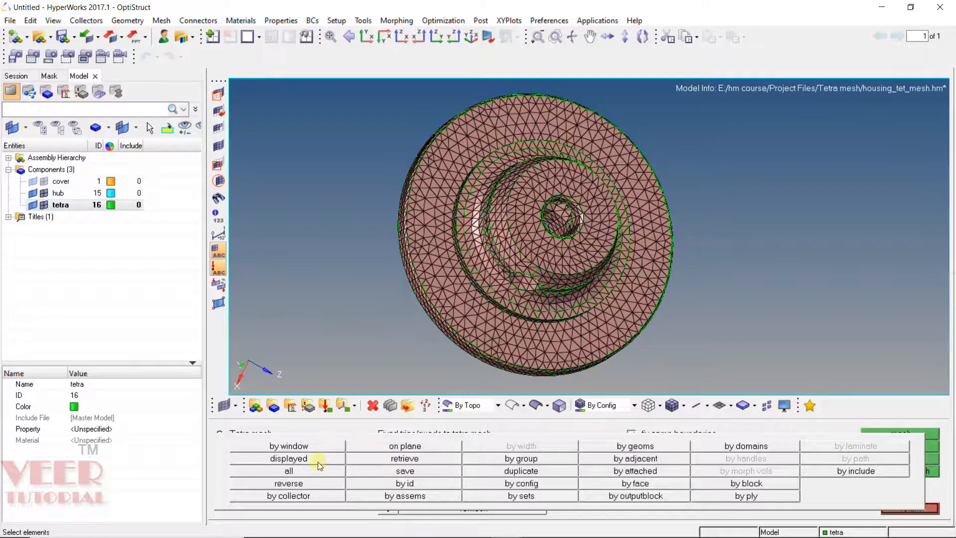
pyautogui.click(318, 462)
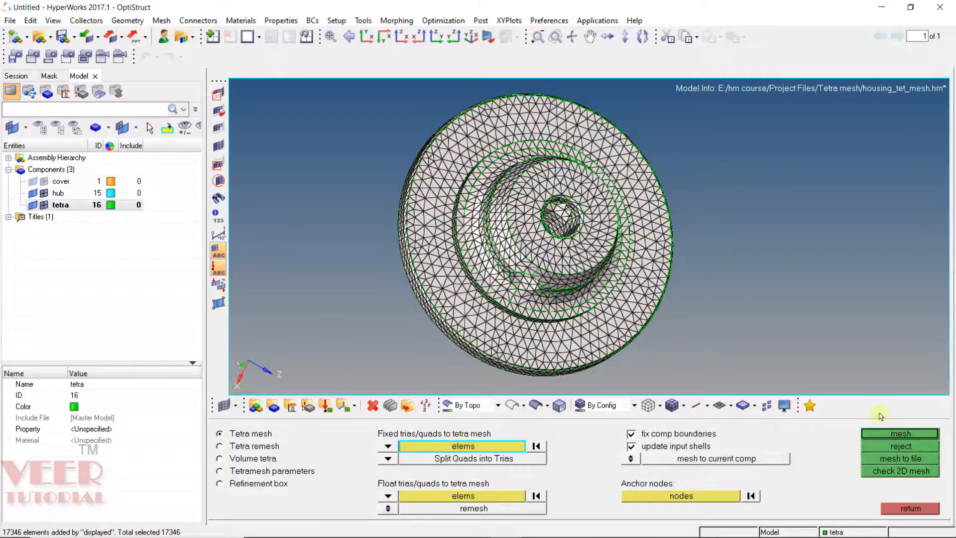
pyautogui.click(895, 434)
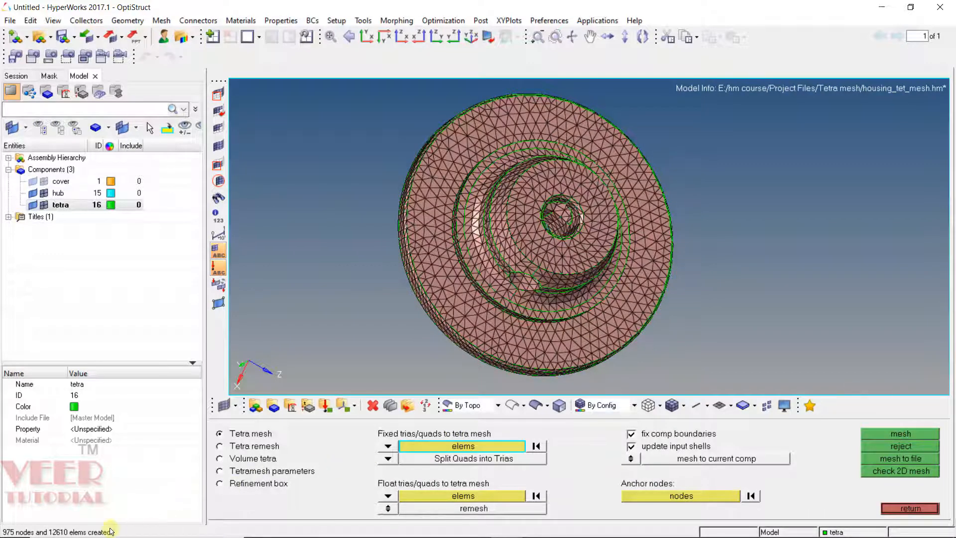
pyautogui.click(911, 508)
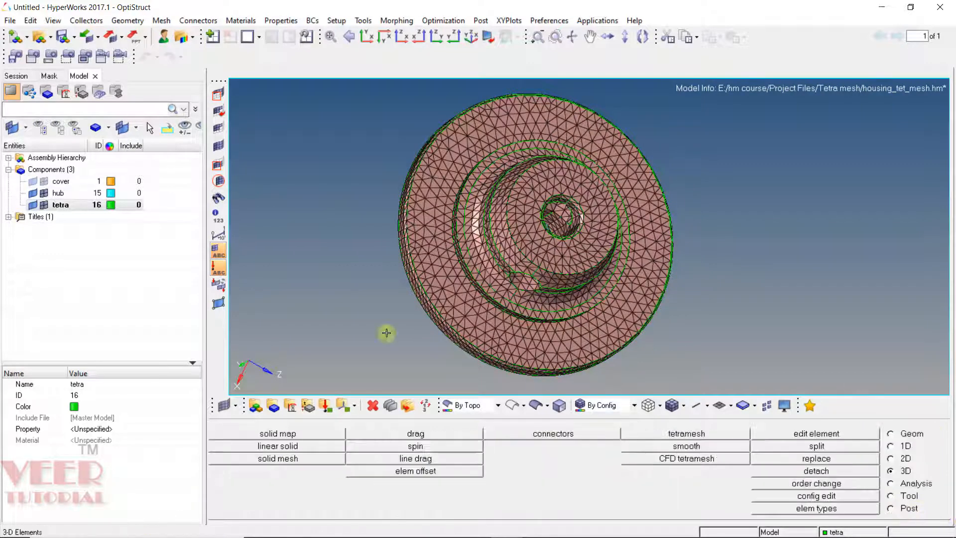
# Step: Isolate the tetra component and count its displayed nodes
pyautogui.rightClick(77, 205)
pyautogui.click(124, 322)
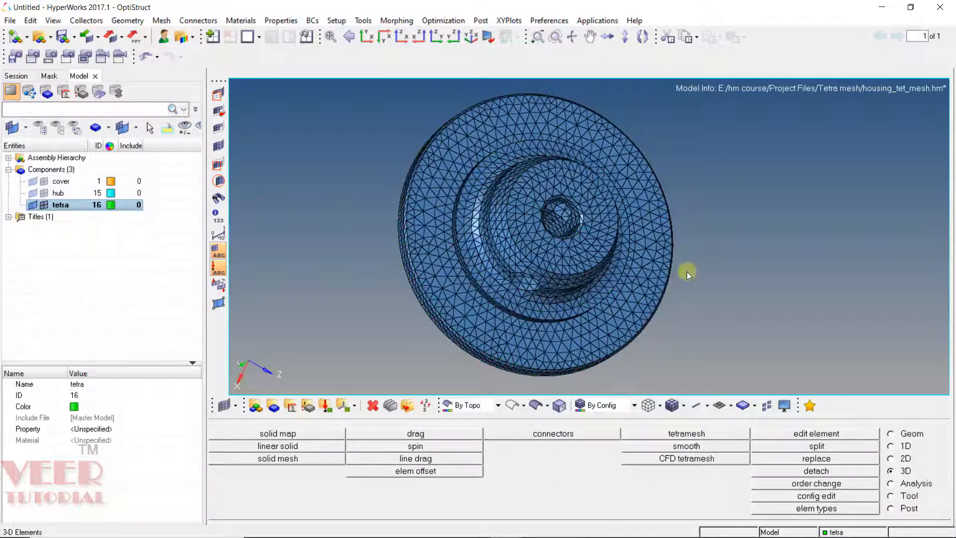
pyautogui.click(899, 496)
pyautogui.click(816, 459)
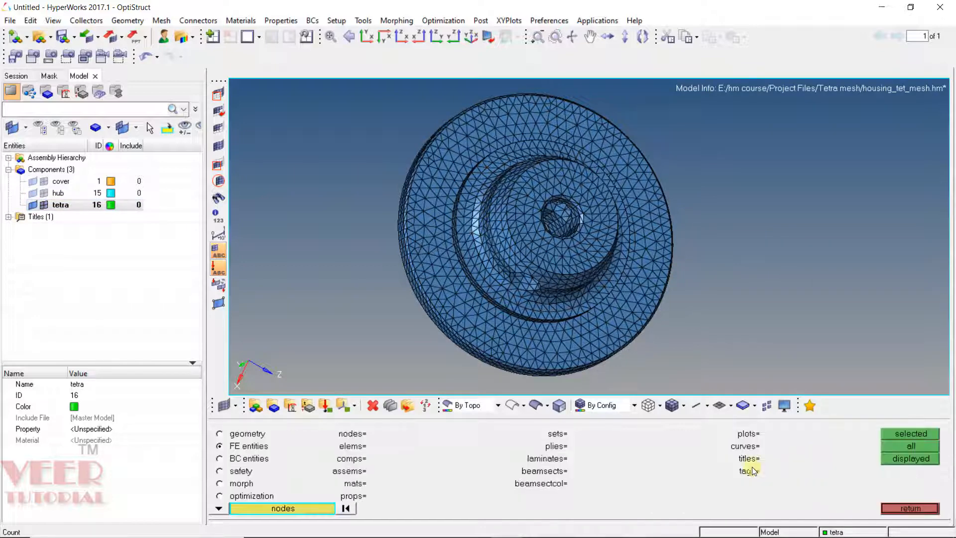
pyautogui.click(294, 511)
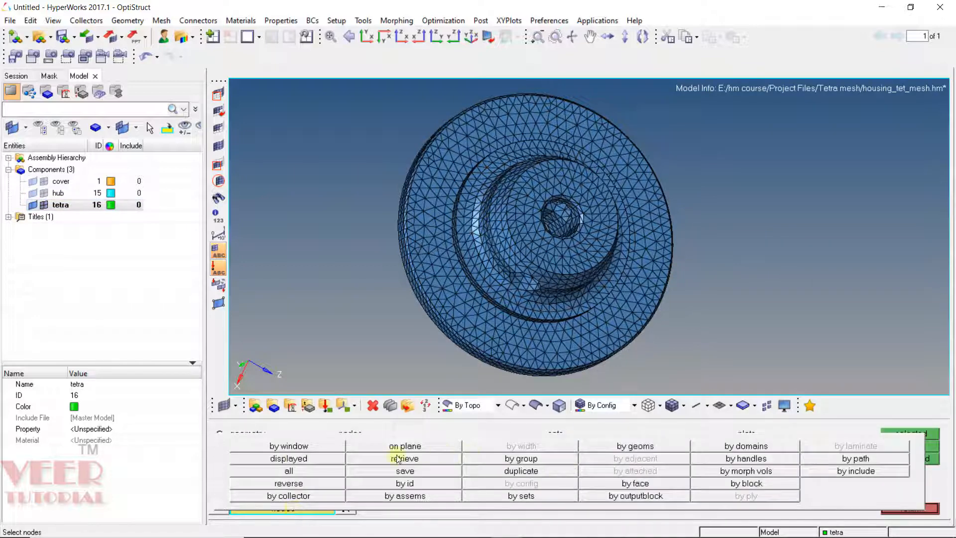
pyautogui.click(294, 460)
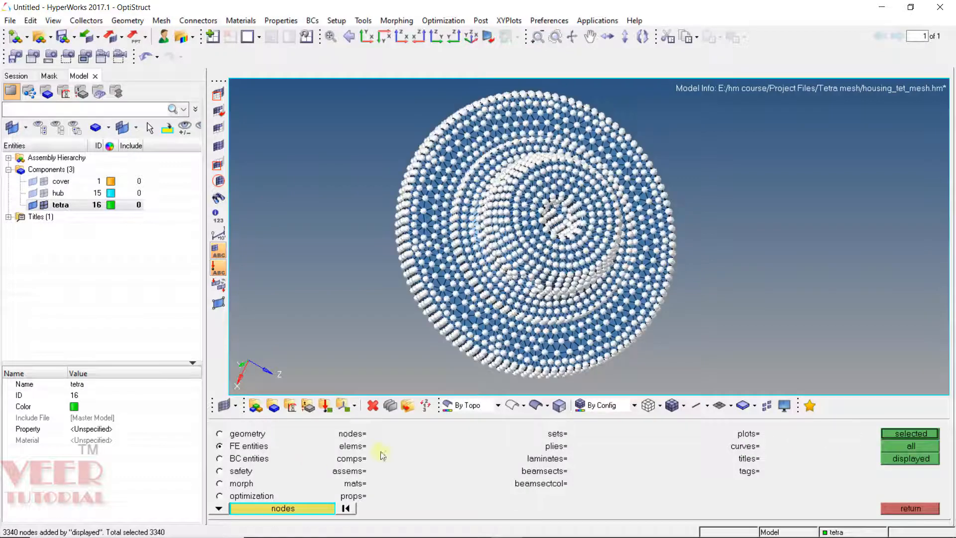
pyautogui.click(914, 433)
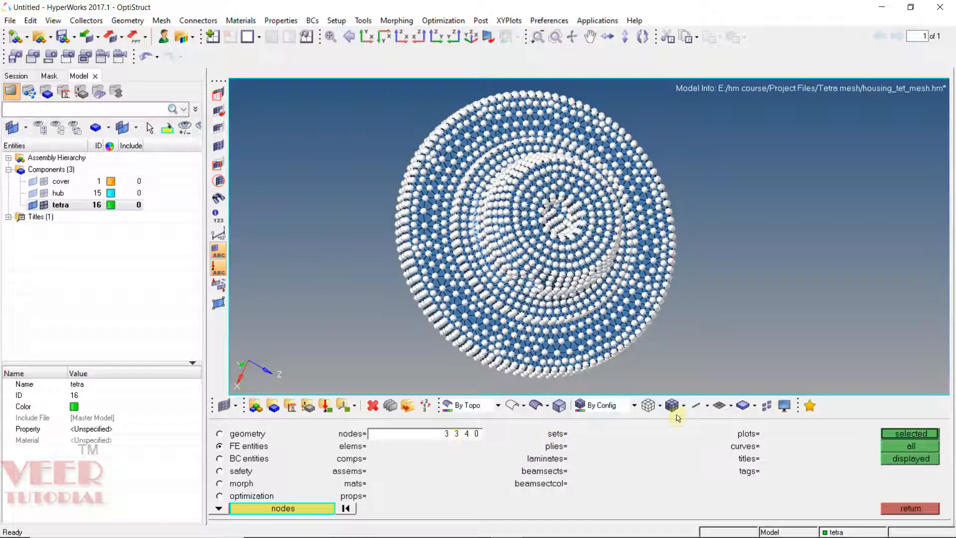
pyautogui.click(911, 508)
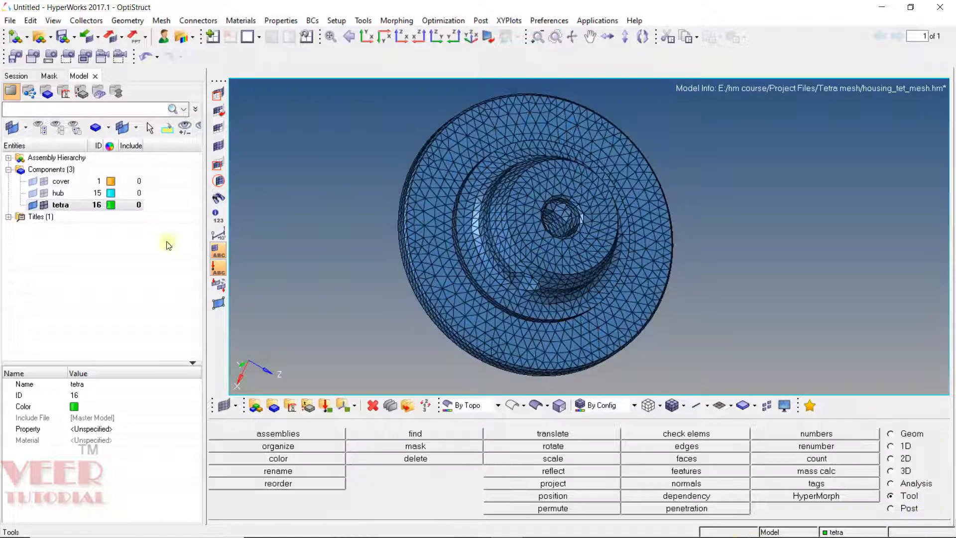
# Step: Isolate the cover component and set the display colouring to by component
pyautogui.click(60, 182)
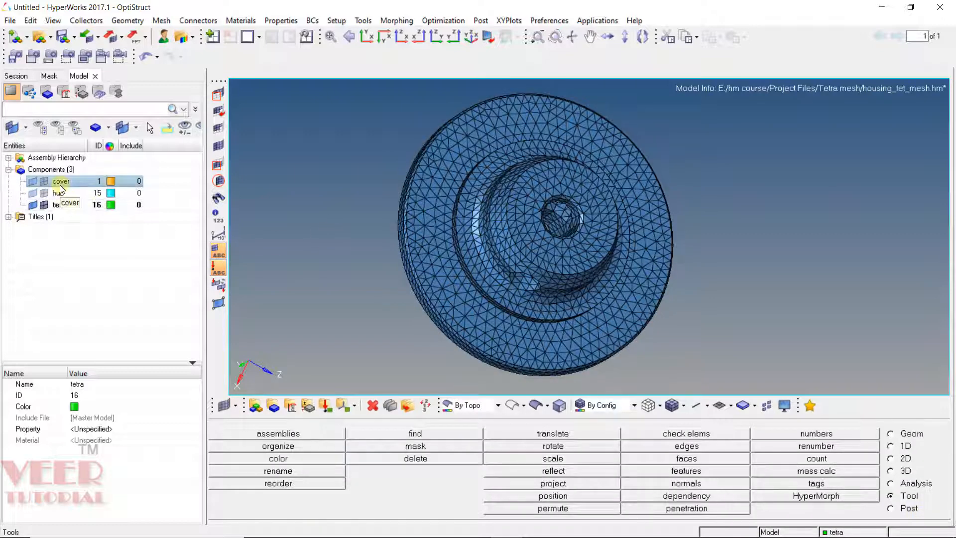
pyautogui.rightClick(59, 187)
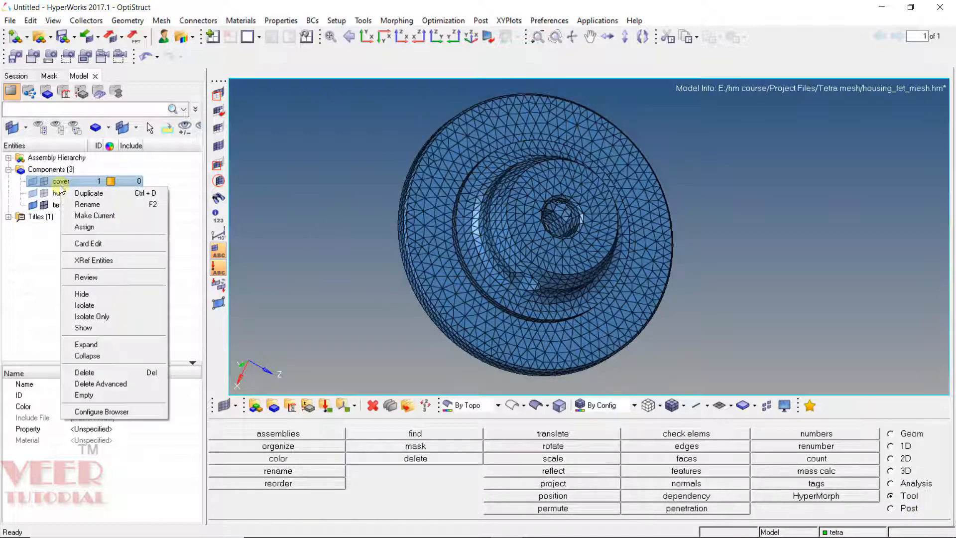
pyautogui.click(101, 305)
pyautogui.keyDown('ctrl'); pyautogui.moveTo(347, 279); pyautogui.dragTo(483, 267); pyautogui.keyUp('ctrl')
pyautogui.keyDown('ctrl'); pyautogui.scroll(-5, 483, 267); pyautogui.keyUp('ctrl')
pyautogui.keyDown('ctrl'); pyautogui.moveTo(644, 186); pyautogui.dragTo(607, 197); pyautogui.keyUp('ctrl')
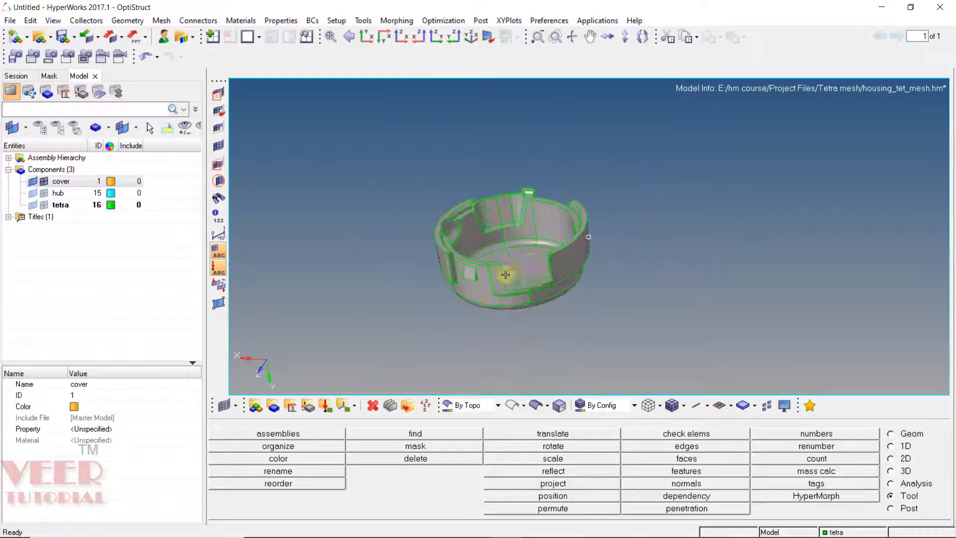
pyautogui.keyDown('ctrl'); pyautogui.scroll(5, 503, 276); pyautogui.keyUp('ctrl')
pyautogui.click(474, 406)
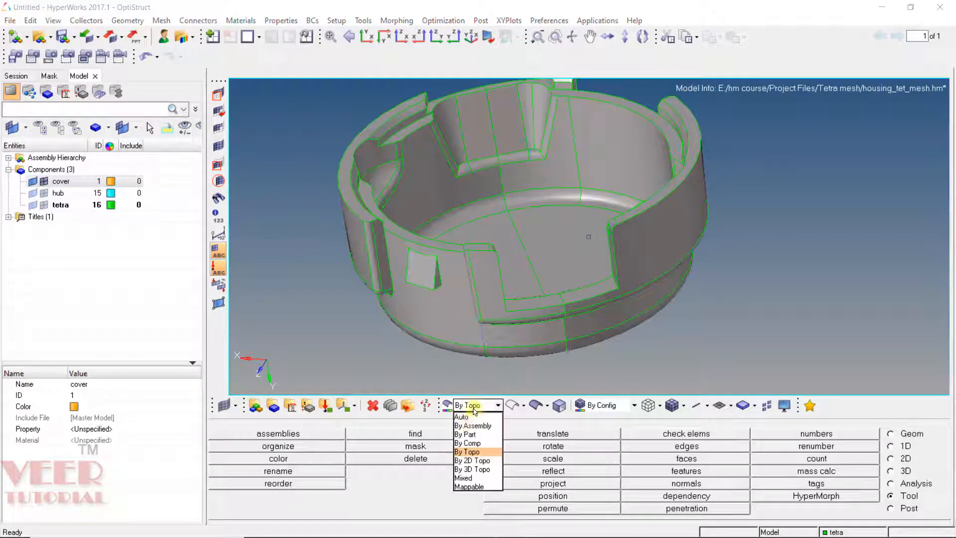
pyautogui.click(467, 433)
# Step: Inspect the cover geometry around its side tabs and rectangular boss from several angles
pyautogui.keyDown('ctrl'); pyautogui.moveTo(526, 315); pyautogui.dragTo(568, 225); pyautogui.keyUp('ctrl')
pyautogui.keyDown('ctrl'); pyautogui.scroll(-5, 559, 204); pyautogui.keyUp('ctrl')
pyautogui.keyDown('ctrl'); pyautogui.scroll(6, 543, 207); pyautogui.keyUp('ctrl')
pyautogui.keyDown('ctrl'); pyautogui.moveTo(402, 158); pyautogui.dragTo(432, 200); pyautogui.keyUp('ctrl')
pyautogui.keyDown('ctrl'); pyautogui.scroll(-4, 502, 174); pyautogui.keyUp('ctrl')
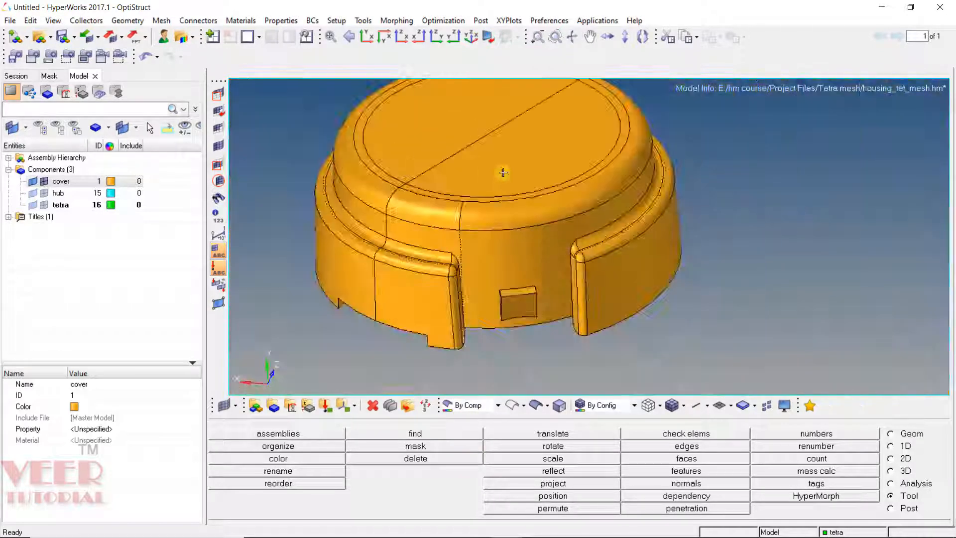
pyautogui.keyDown('ctrl'); pyautogui.moveTo(536, 171); pyautogui.dragTo(535, 173); pyautogui.keyUp('ctrl')
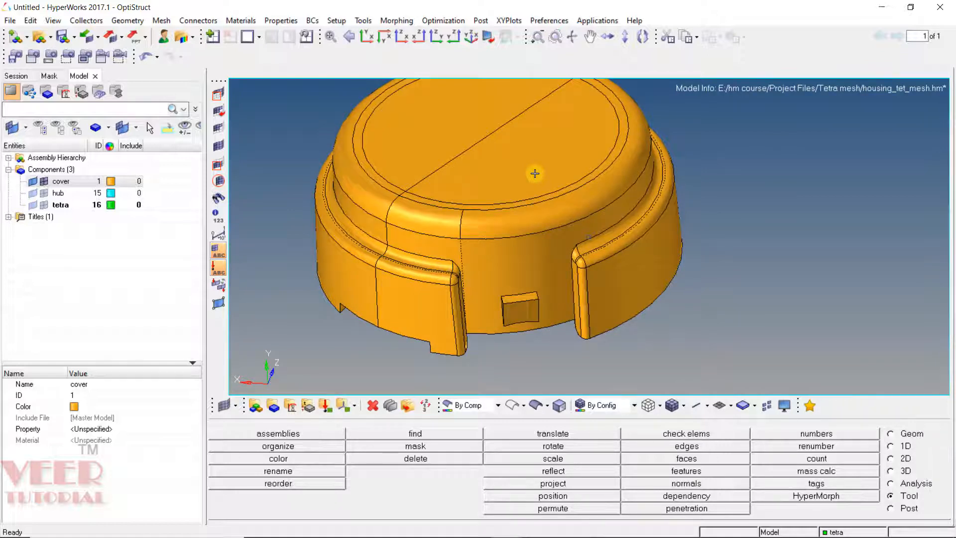
pyautogui.keyDown('ctrl'); pyautogui.scroll(5, 444, 284); pyautogui.keyUp('ctrl')
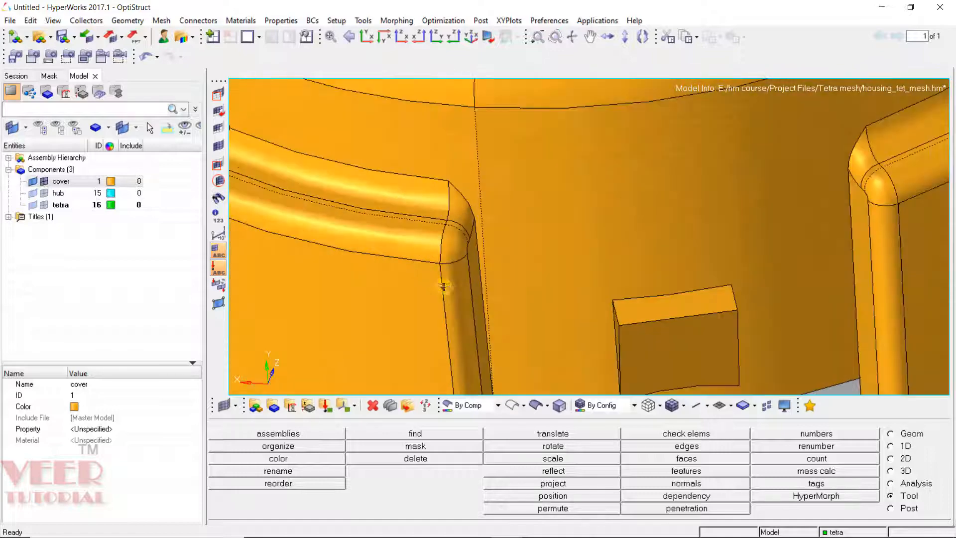
pyautogui.keyDown('ctrl'); pyautogui.moveTo(566, 273); pyautogui.dragTo(481, 114); pyautogui.keyUp('ctrl')
pyautogui.keyDown('ctrl'); pyautogui.scroll(-4, 461, 241); pyautogui.keyUp('ctrl')
pyautogui.keyDown('ctrl'); pyautogui.moveTo(523, 269); pyautogui.dragTo(474, 301); pyautogui.keyUp('ctrl')
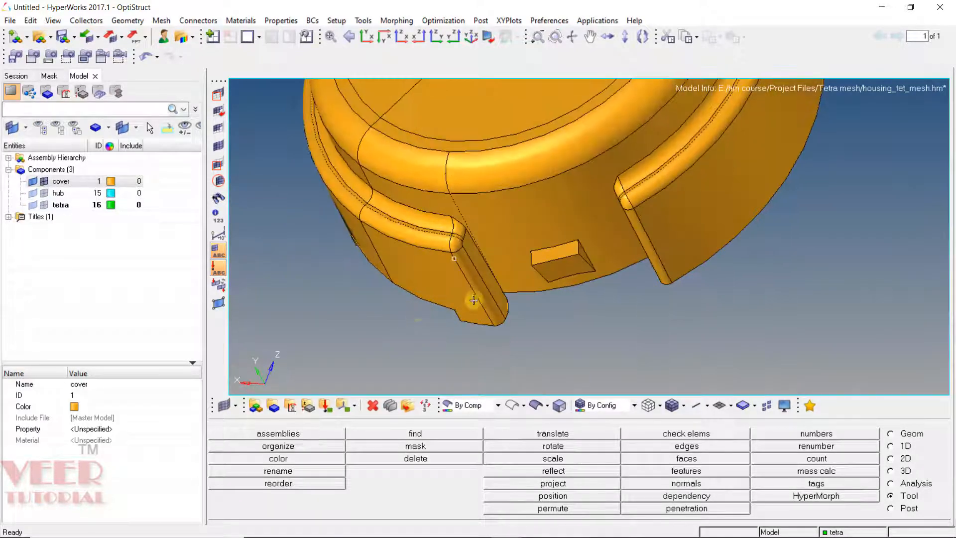
pyautogui.keyDown('ctrl'); pyautogui.scroll(4, 474, 300); pyautogui.keyUp('ctrl')
pyautogui.keyDown('ctrl'); pyautogui.moveTo(424, 198); pyautogui.dragTo(470, 239); pyautogui.keyUp('ctrl')
pyautogui.keyDown('ctrl'); pyautogui.scroll(-4, 399, 197); pyautogui.keyUp('ctrl')
pyautogui.keyDown('ctrl'); pyautogui.scroll(3, 453, 241); pyautogui.keyUp('ctrl')
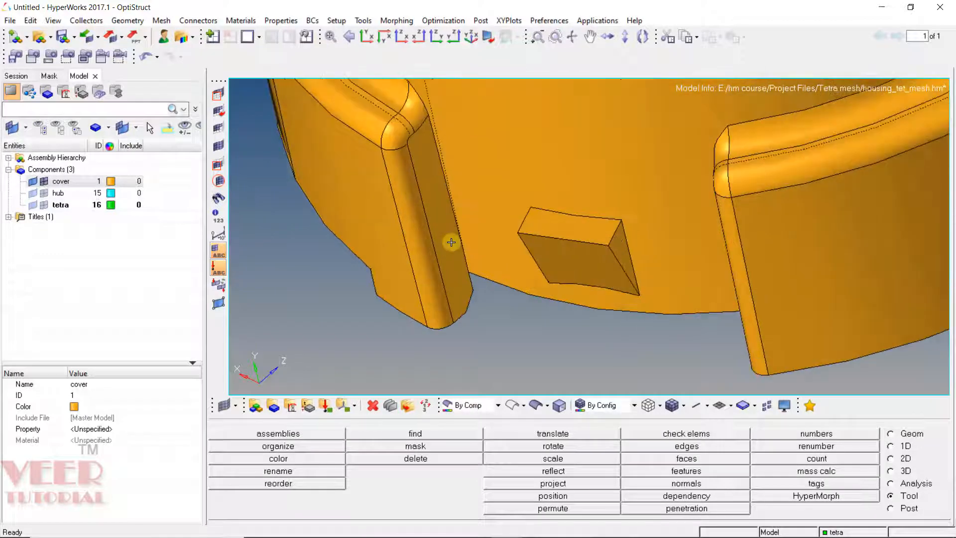
# Step: Mesh the two narrow side faces of a cover tab with 5 mm R-trias using size and bias
pyautogui.press('F12')
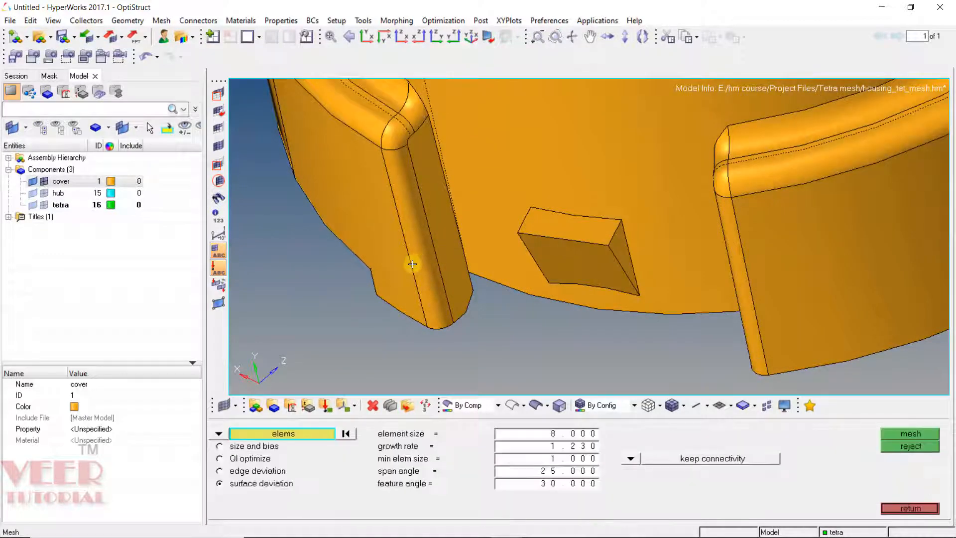
pyautogui.click(219, 445)
pyautogui.click(219, 434)
pyautogui.click(256, 457)
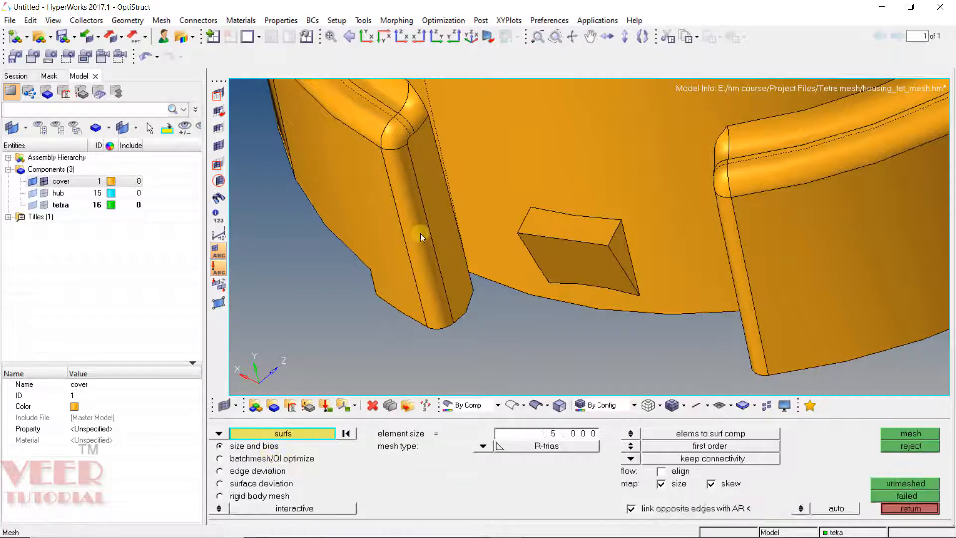
pyautogui.click(420, 233)
pyautogui.middleClick(420, 232)
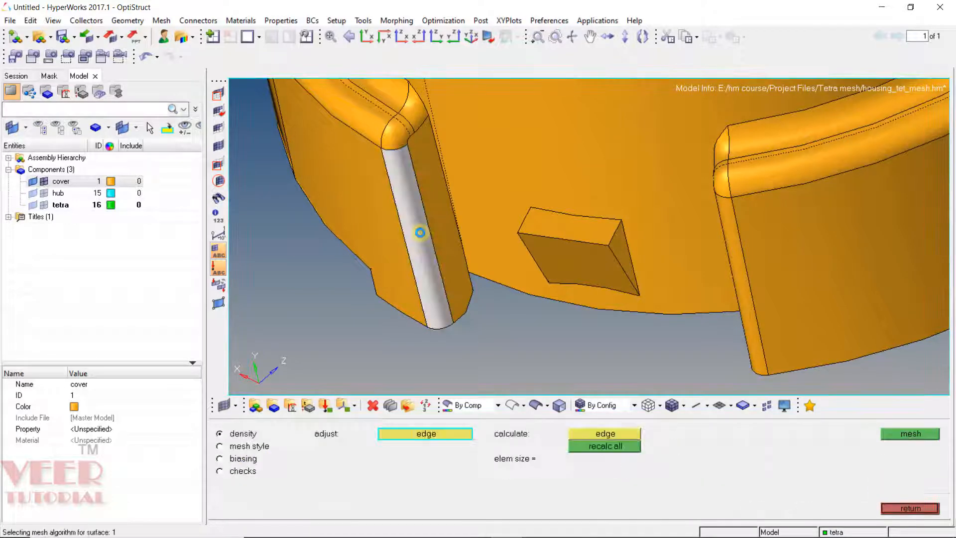
pyautogui.click(445, 325)
pyautogui.middleClick(452, 329)
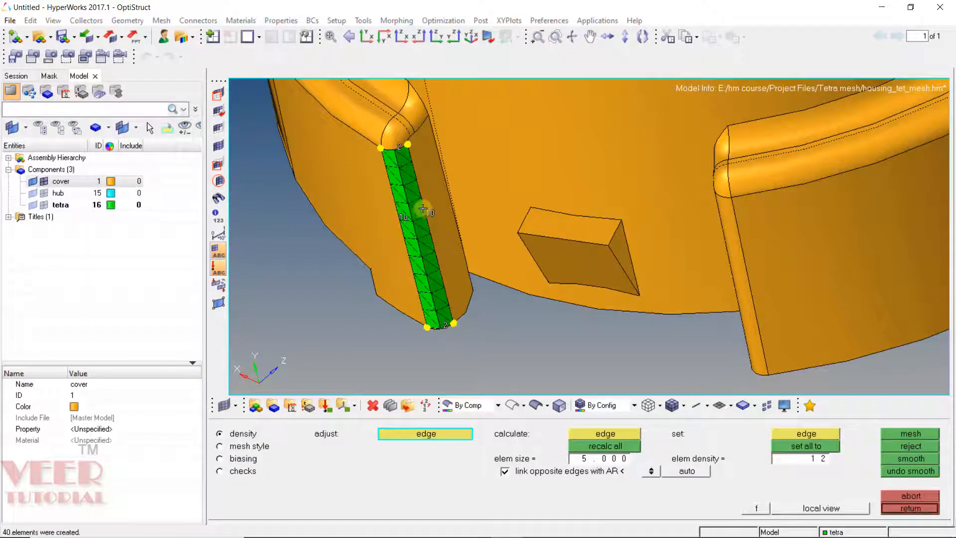
pyautogui.middleClick(425, 204)
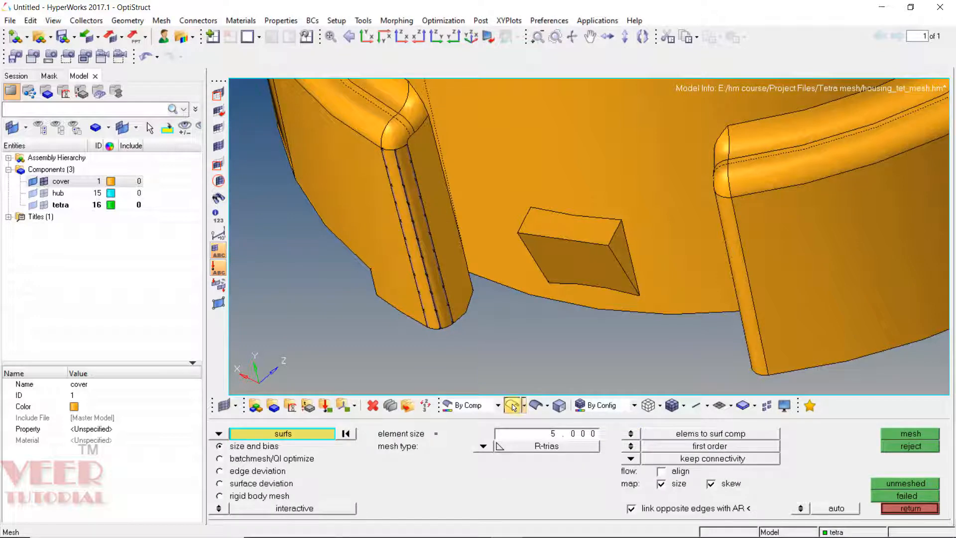
# Step: Toggle the geometry display between wireframe and shaded to view the tab mesh
pyautogui.click(513, 405)
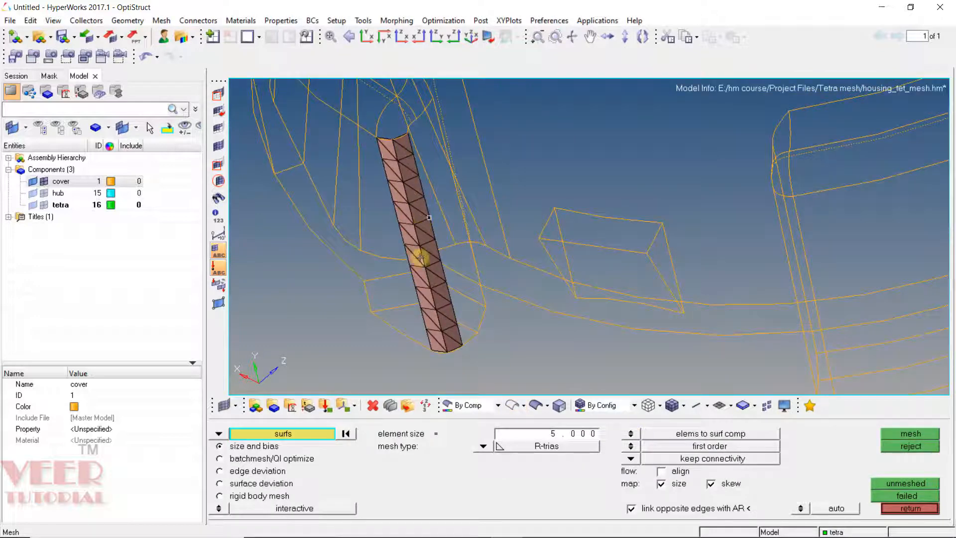
pyautogui.click(536, 405)
pyautogui.moveTo(479, 323)
pyautogui.keyDown('ctrl'); pyautogui.mouseDown()
pyautogui.moveTo(454, 163)
pyautogui.moveTo(465, 166)
pyautogui.moveTo(438, 166)
pyautogui.moveTo(395, 143)
pyautogui.moveTo(425, 194)
pyautogui.moveTo(509, 193)
pyautogui.mouseUp(); pyautogui.keyUp('ctrl')
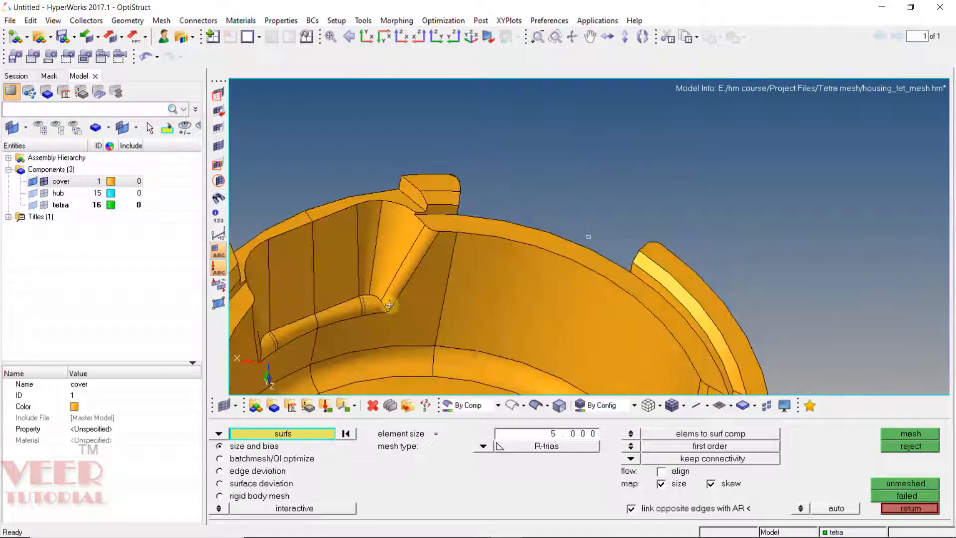